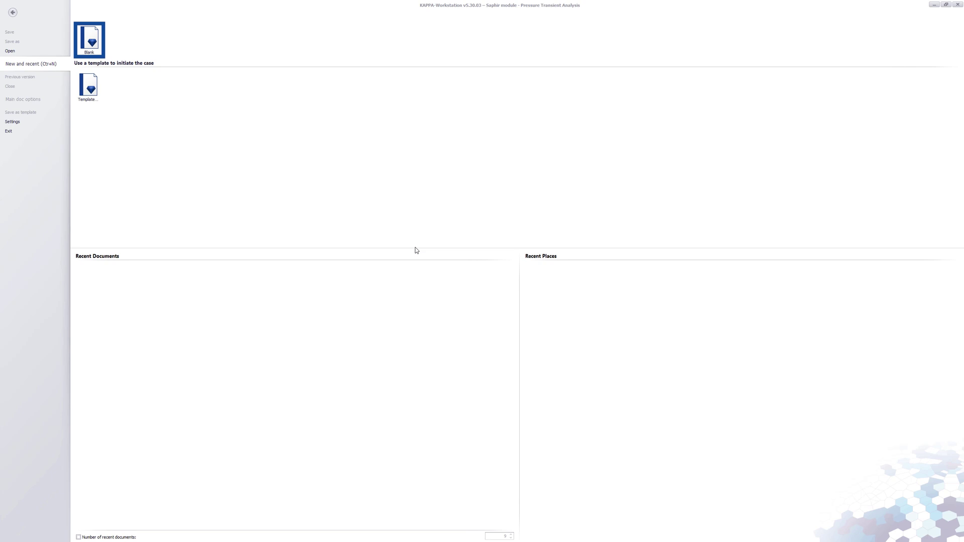
# Create a blank Saphir document and set its reference time to 12/01/2016, keeping the Dublin, Edinburgh, Lisbon, London time zone.
pyautogui.press('Down')
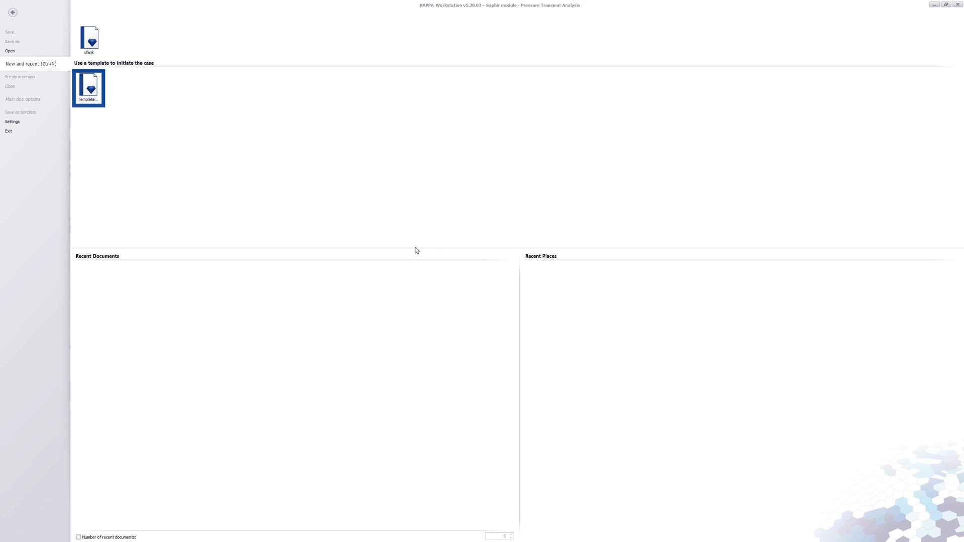
pyautogui.press('Up')
pyautogui.click(95, 44)
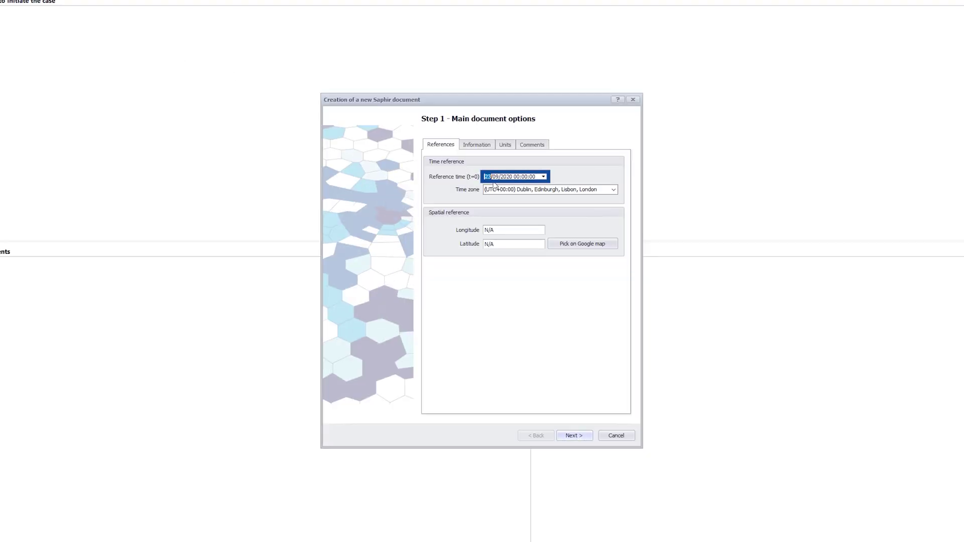
pyautogui.write('12/01/2016')
pyautogui.press('Tab')
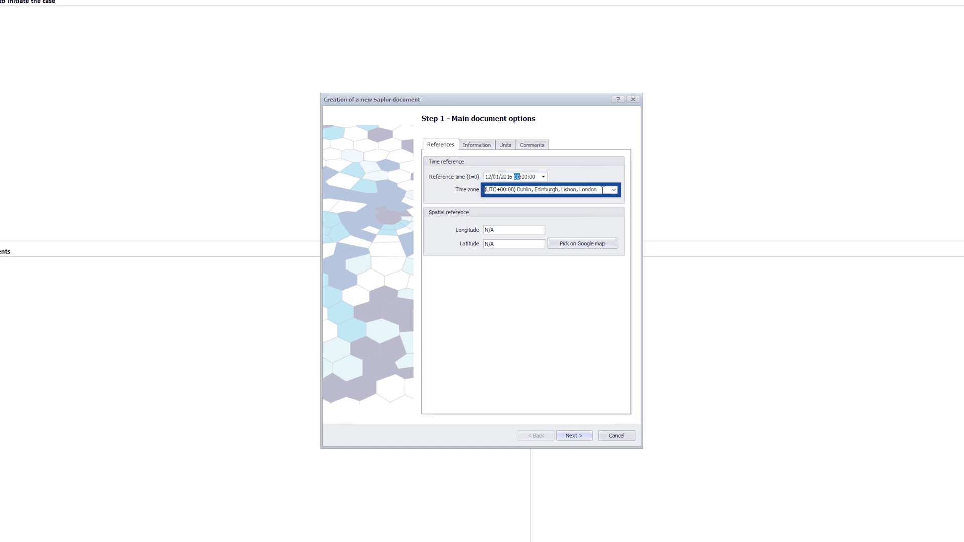
pyautogui.click(602, 190)
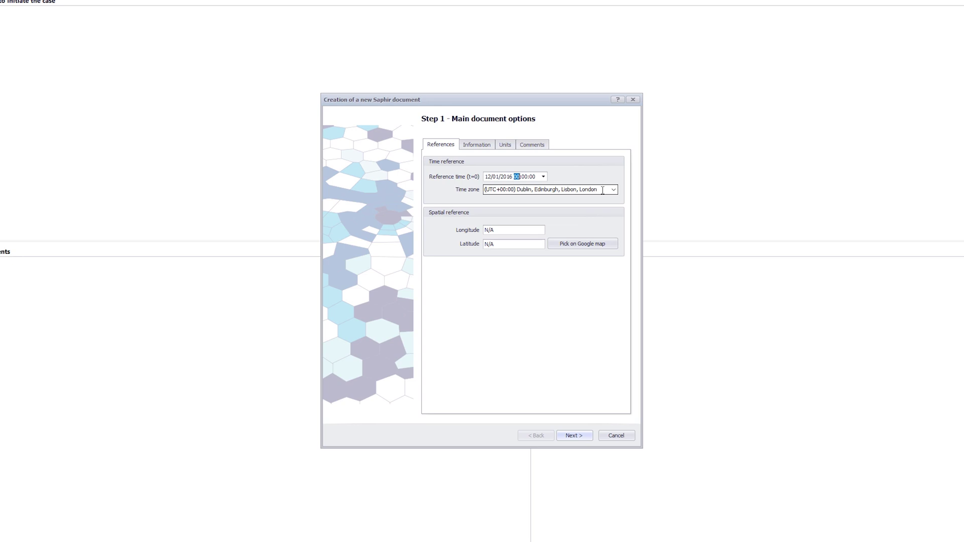
# Examine the new document's information fields, Oil Field units, depth unit choices, loadable unit systems and comments area.
pyautogui.click(478, 146)
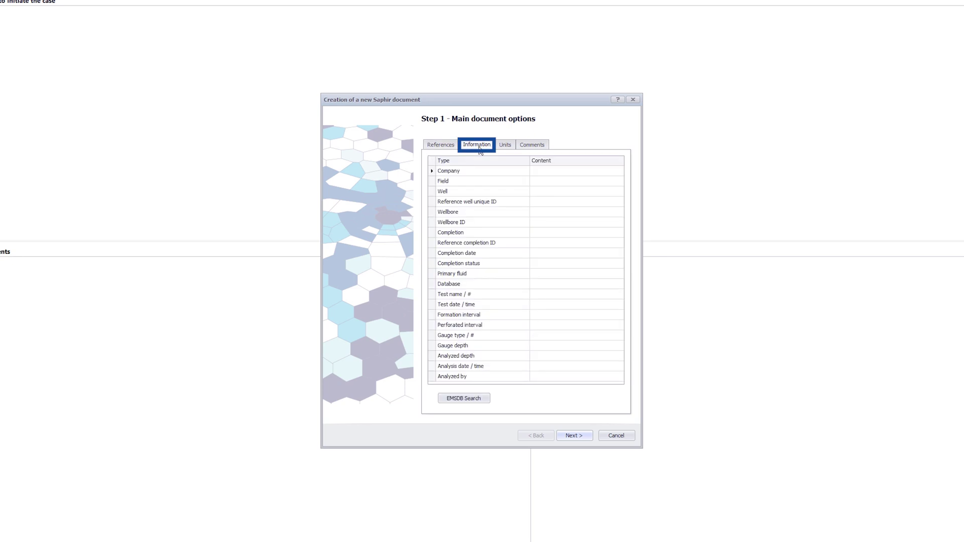
pyautogui.click(506, 146)
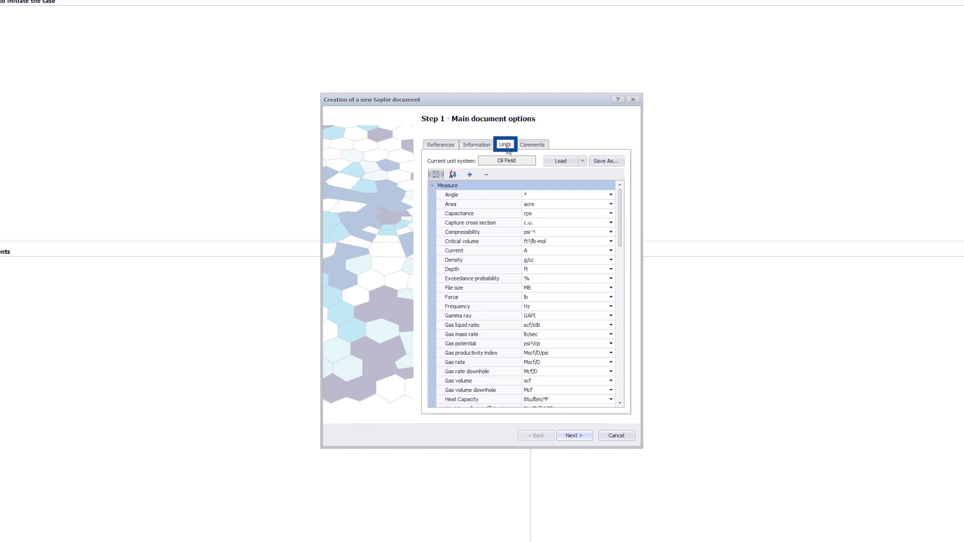
pyautogui.click(524, 161)
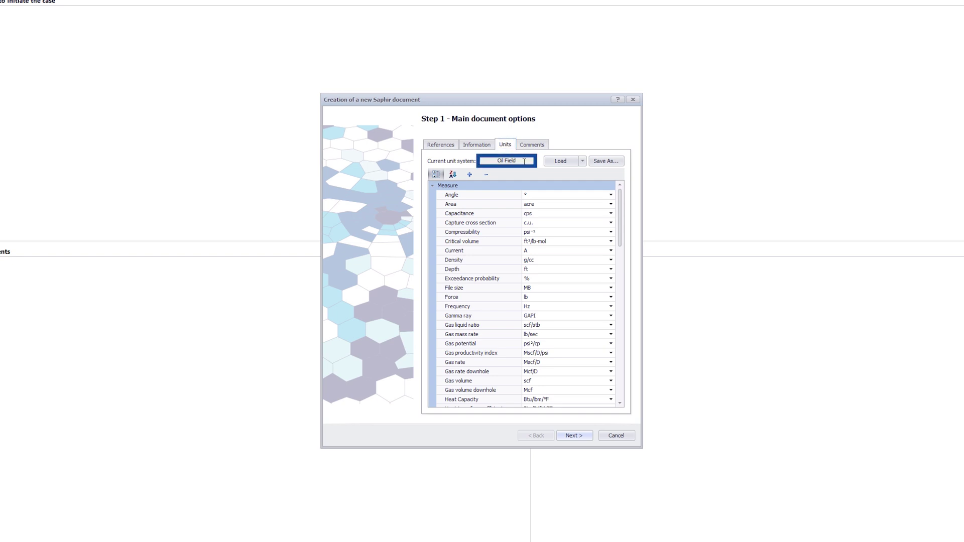
pyautogui.click(567, 269)
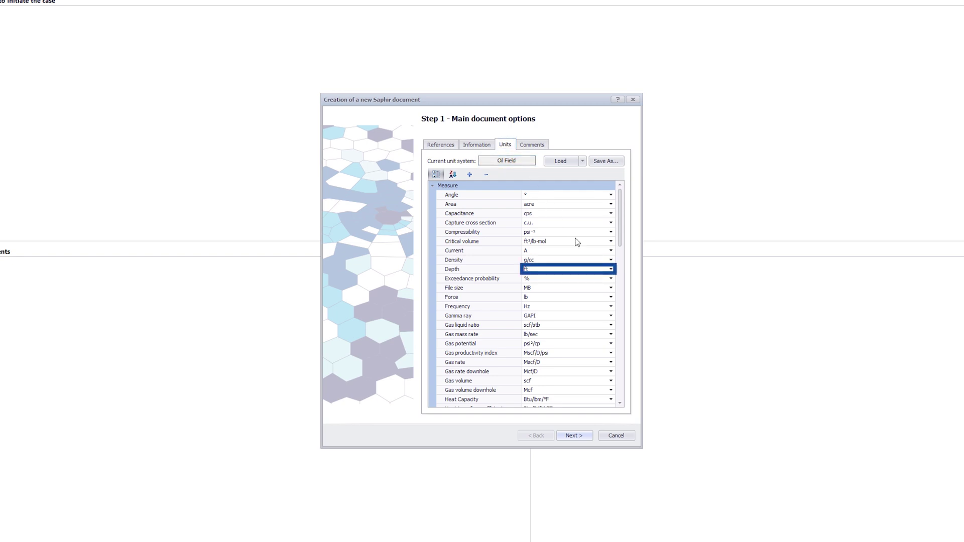
pyautogui.click(610, 270)
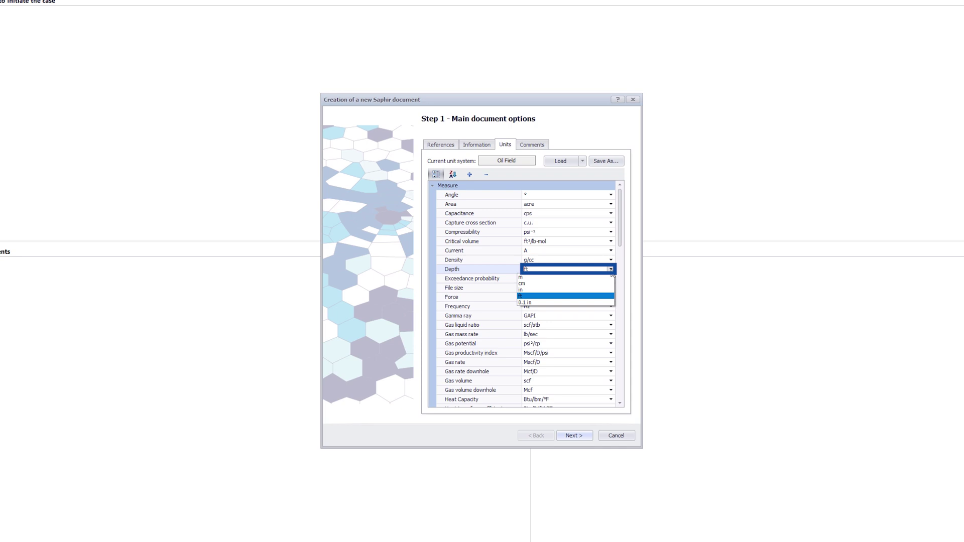
pyautogui.click(611, 270)
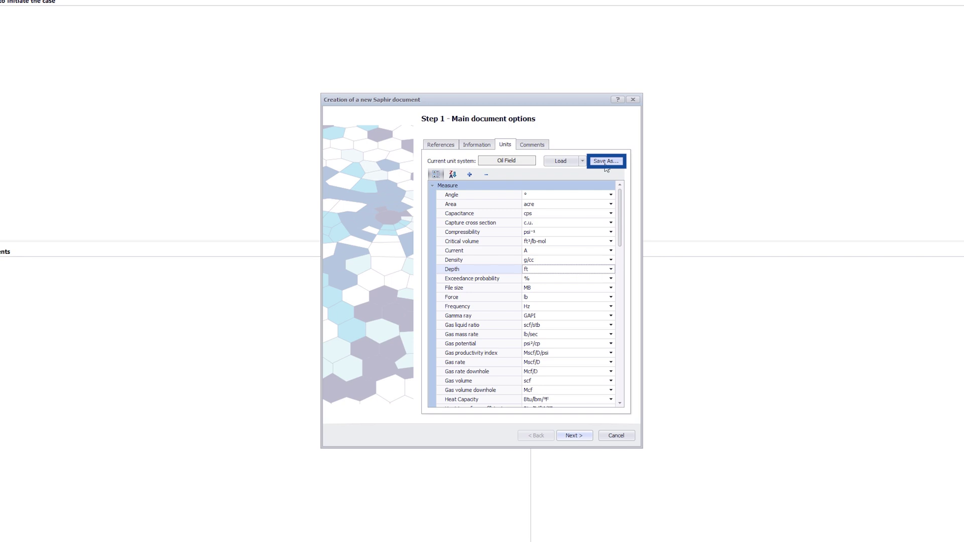
pyautogui.click(581, 161)
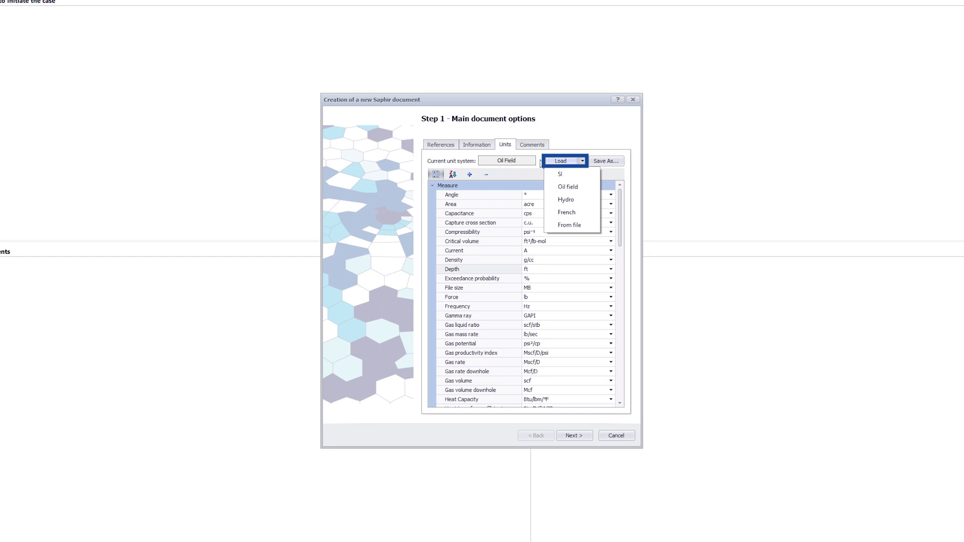
pyautogui.click(537, 146)
pyautogui.click(538, 148)
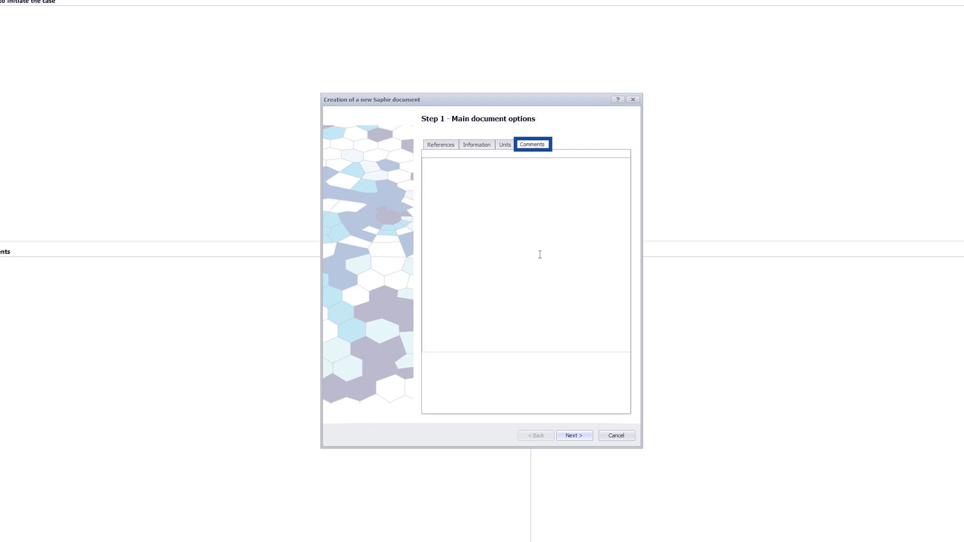
# Set the first analysis's test parameters to a well radius of 4.8 in, pay zone of 50 ft and porosity of 0.2.
pyautogui.click(559, 435)
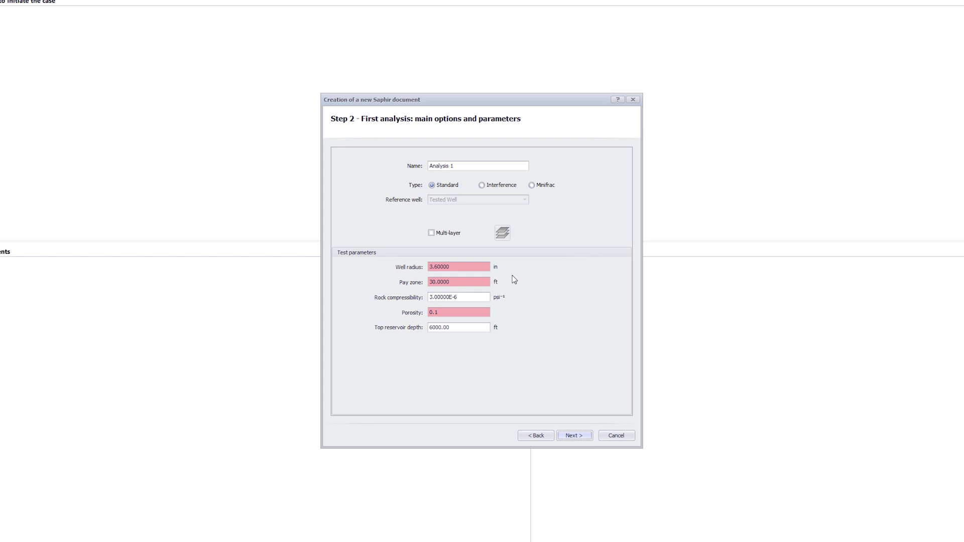
pyautogui.press('Tab')
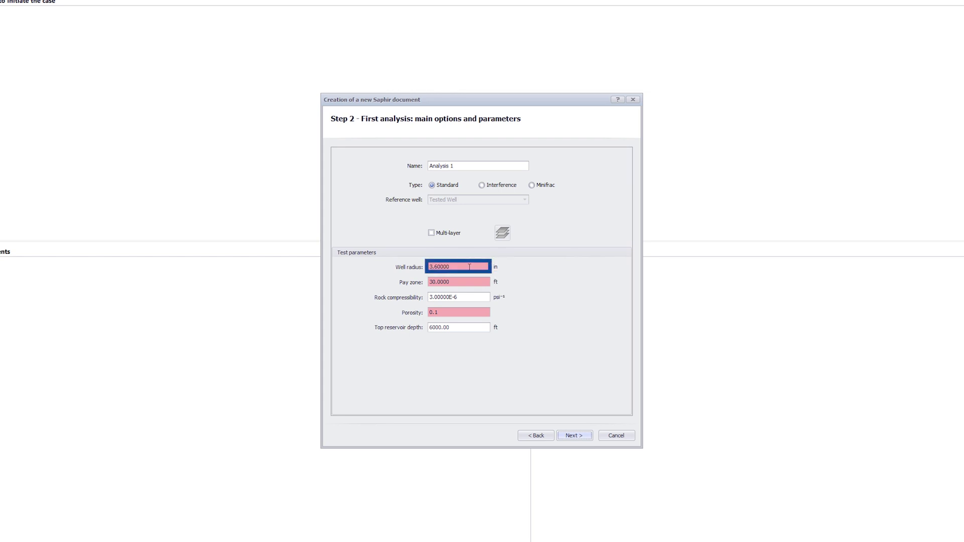
pyautogui.write('4.8')
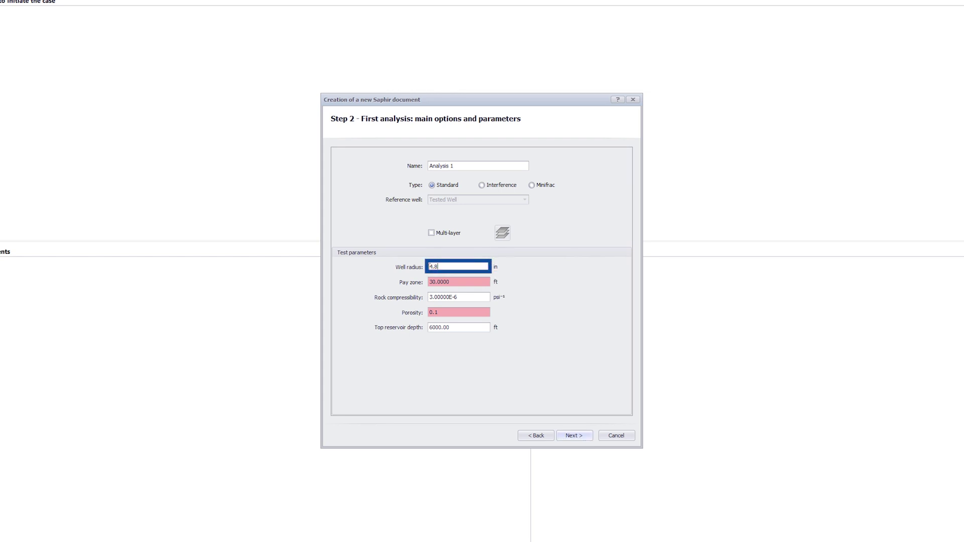
pyautogui.press('Tab')
pyautogui.write('50')
pyautogui.press('Tab')
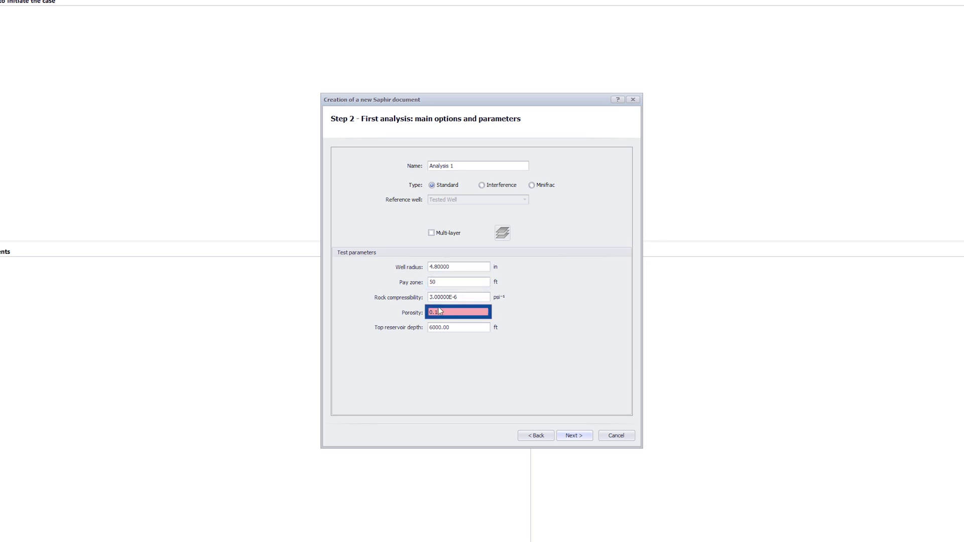
pyautogui.write('0.2')
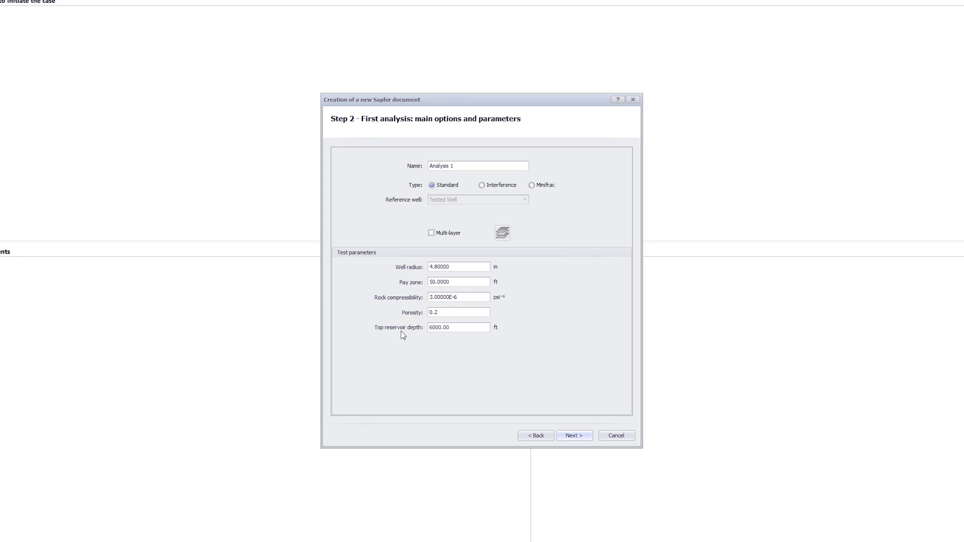
pyautogui.click(575, 436)
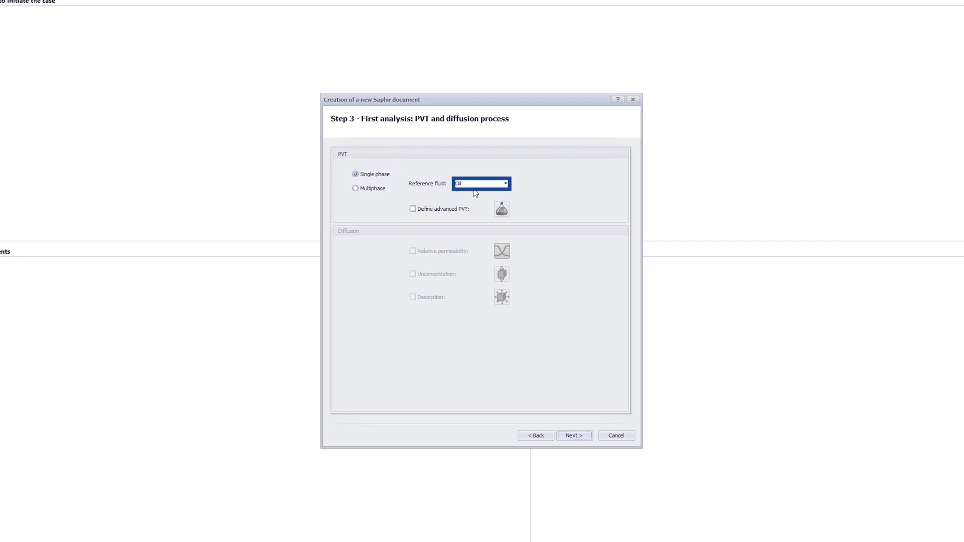
# Keep single-phase oil PVT and set the formation volume factor to 1.3 B/STB, viscosity to 0.8 cp and total compressibility to 12E-6 psi⁻¹.
pyautogui.click(575, 436)
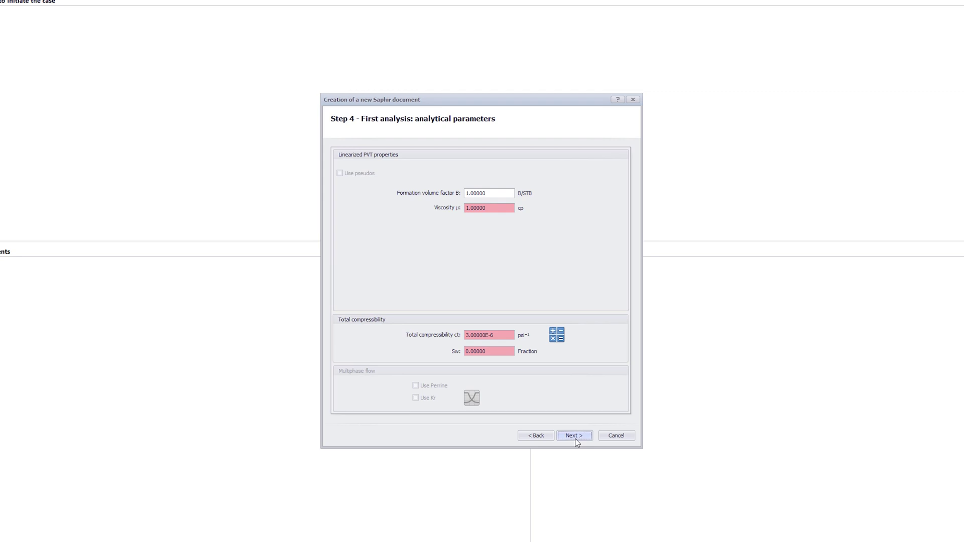
pyautogui.click(499, 193)
pyautogui.moveTo(499, 193); pyautogui.dragTo(460, 207)
pyautogui.write('3')
pyautogui.write('0.8')
pyautogui.press('Tab')
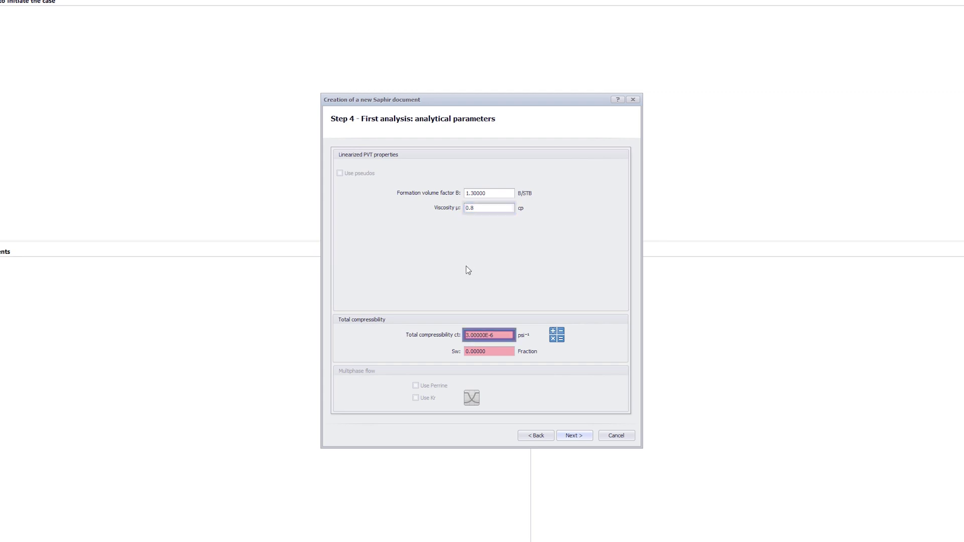
pyautogui.write('12')
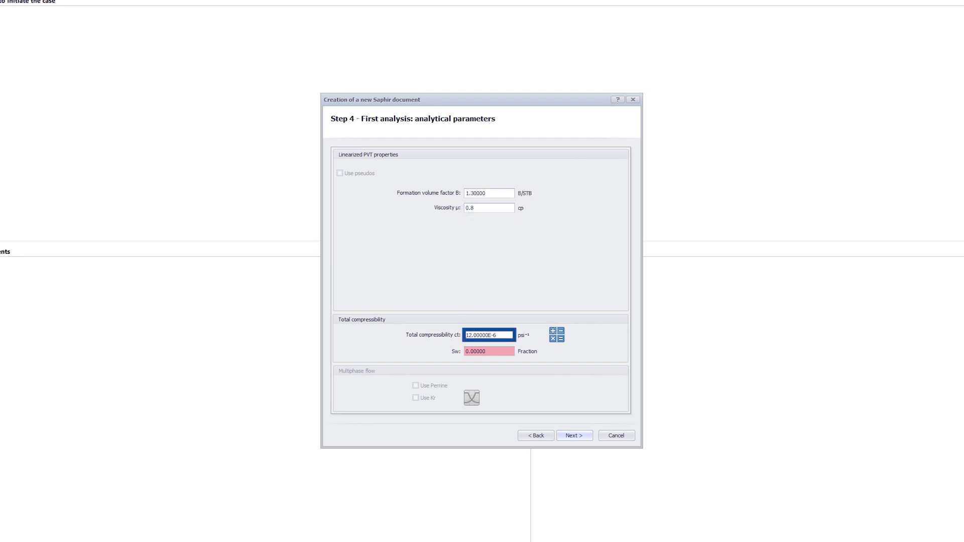
pyautogui.press('Tab')
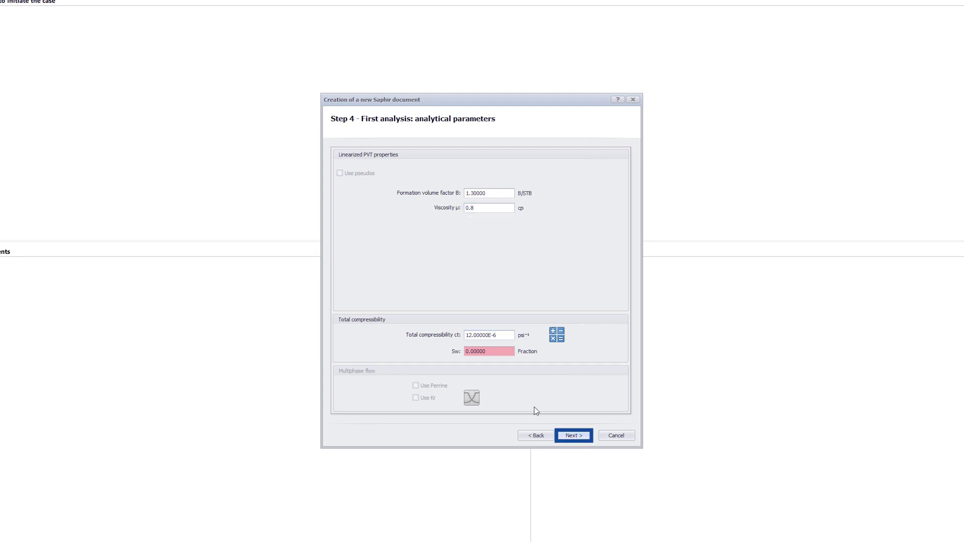
# Accept the default numerical parameters and the constant-storage, finite-radius, homogeneous, infinite initial model, and create the document.
pyautogui.click(575, 436)
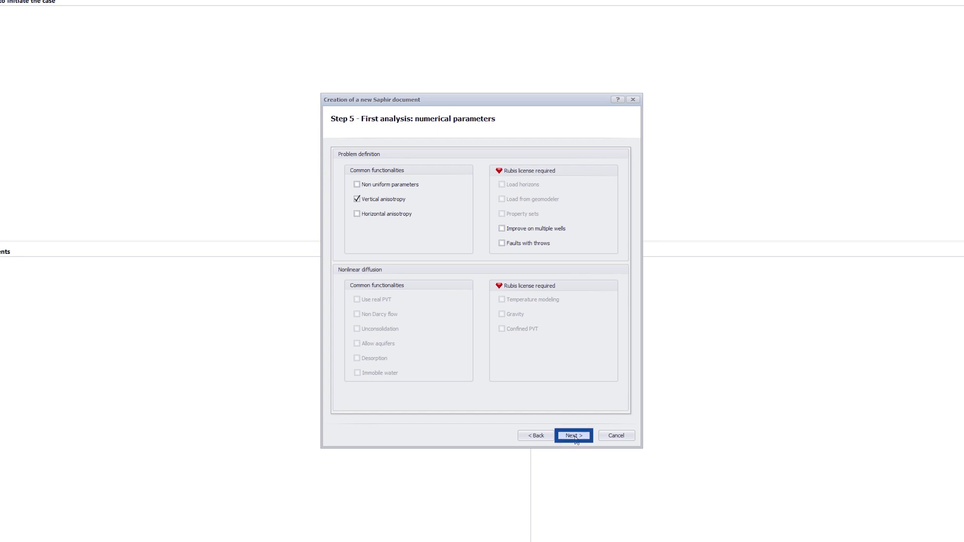
pyautogui.click(574, 436)
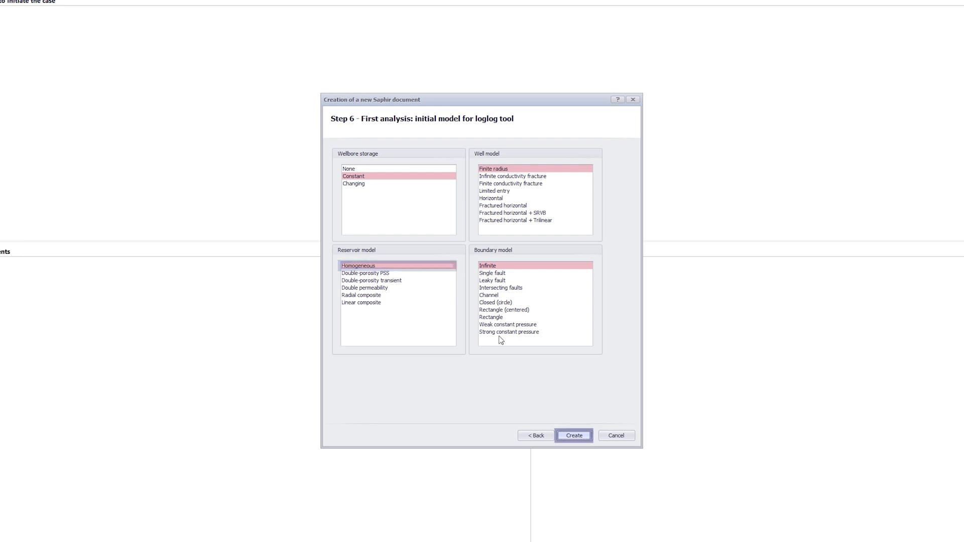
pyautogui.click(575, 435)
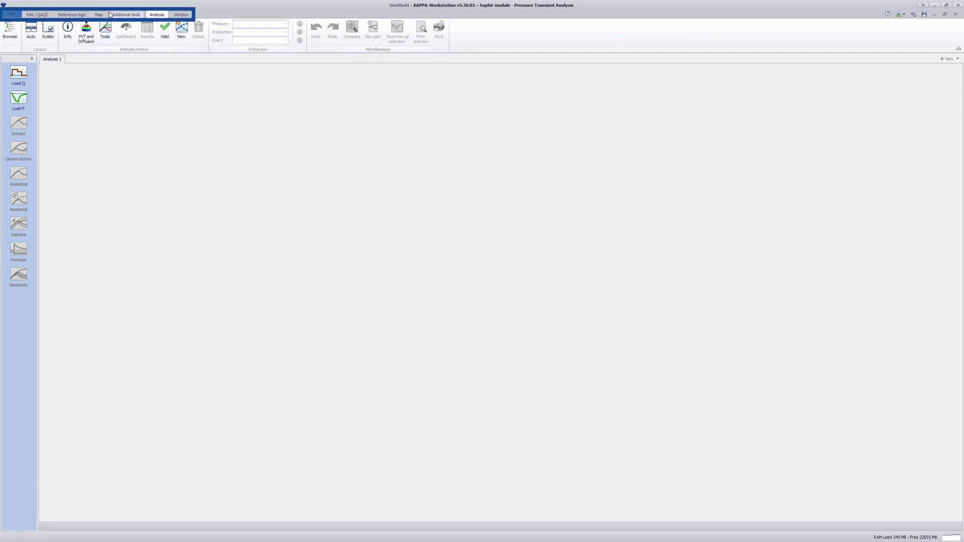
# Load the rate data source from the text file 01 PTA Rates.txt, check its preview and continue to the data format definition.
pyautogui.click(20, 77)
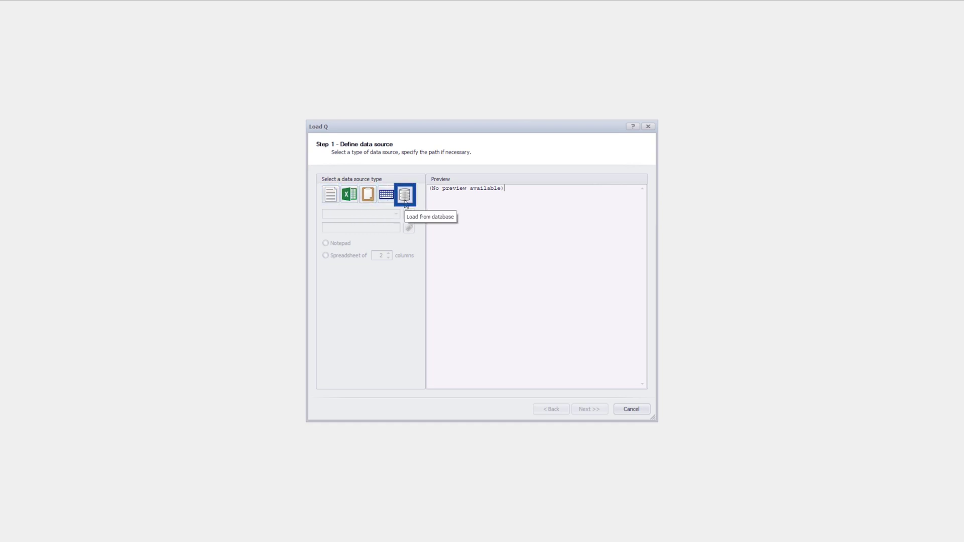
pyautogui.click(332, 203)
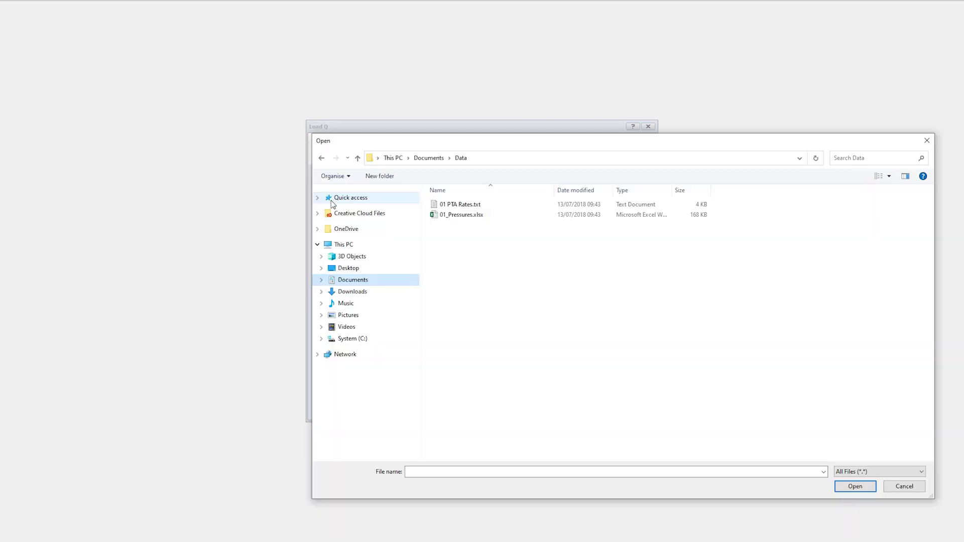
pyautogui.click(449, 207)
pyautogui.click(841, 486)
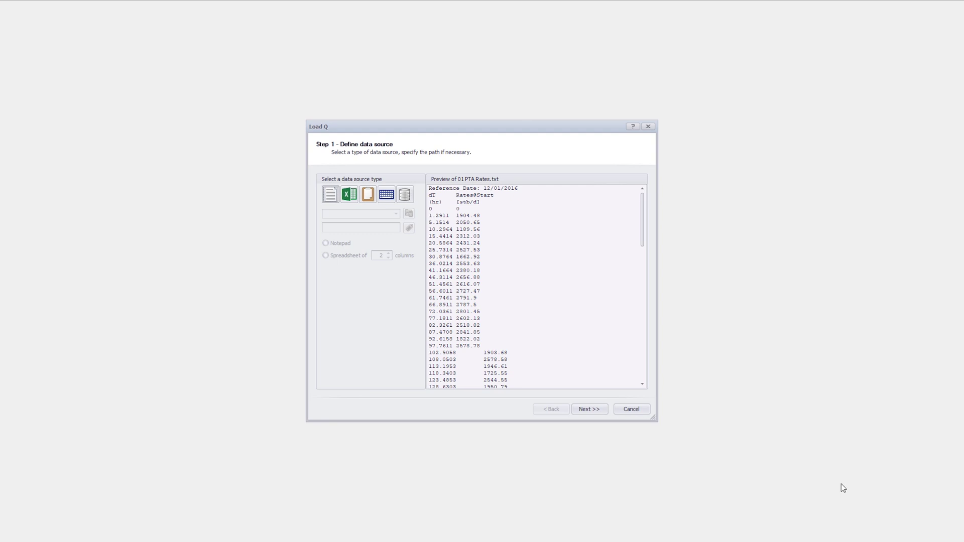
pyautogui.moveTo(641, 243); pyautogui.dragTo(637, 391)
pyautogui.click(588, 409)
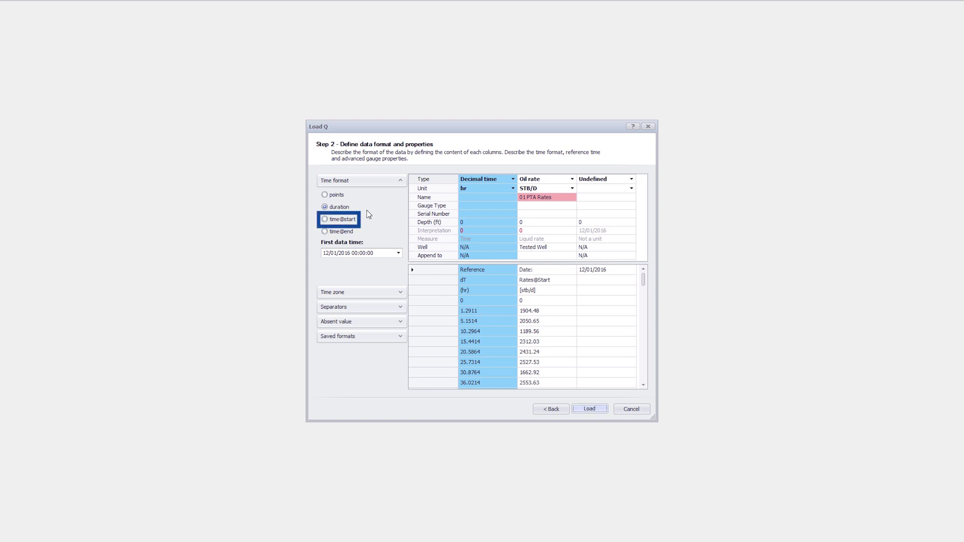
# Set the rate data's time format to time@start, keeping 12/01/2016 00:00:00 as the first data time.
pyautogui.click(342, 220)
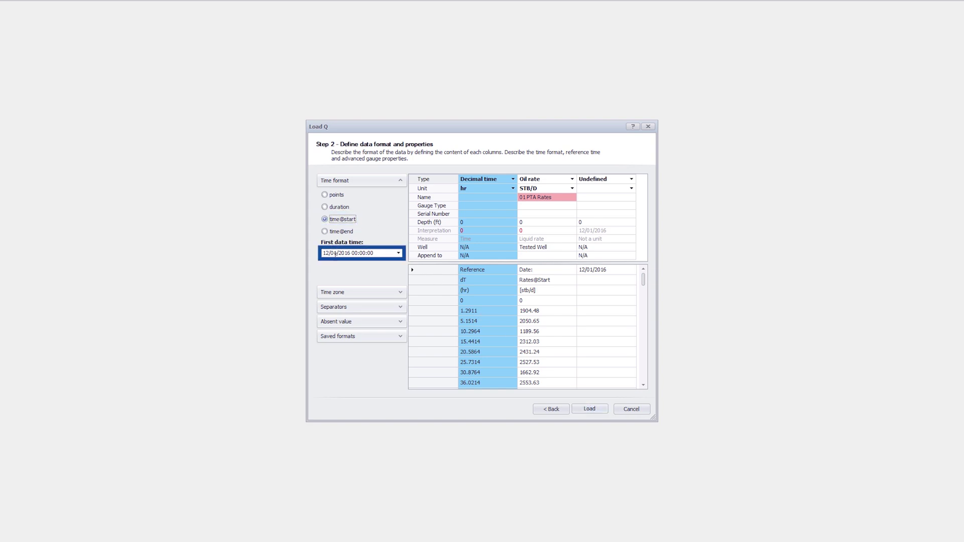
pyautogui.click(399, 253)
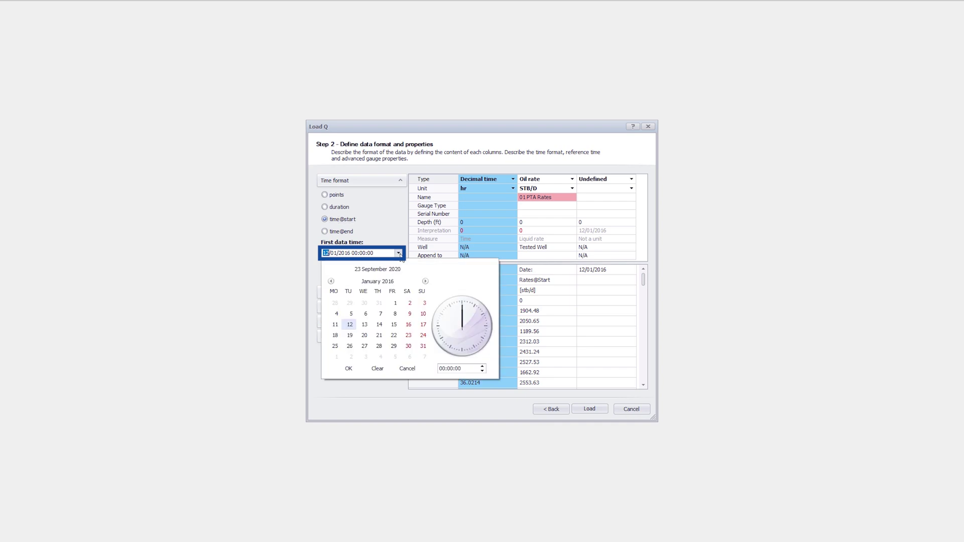
pyautogui.click(399, 253)
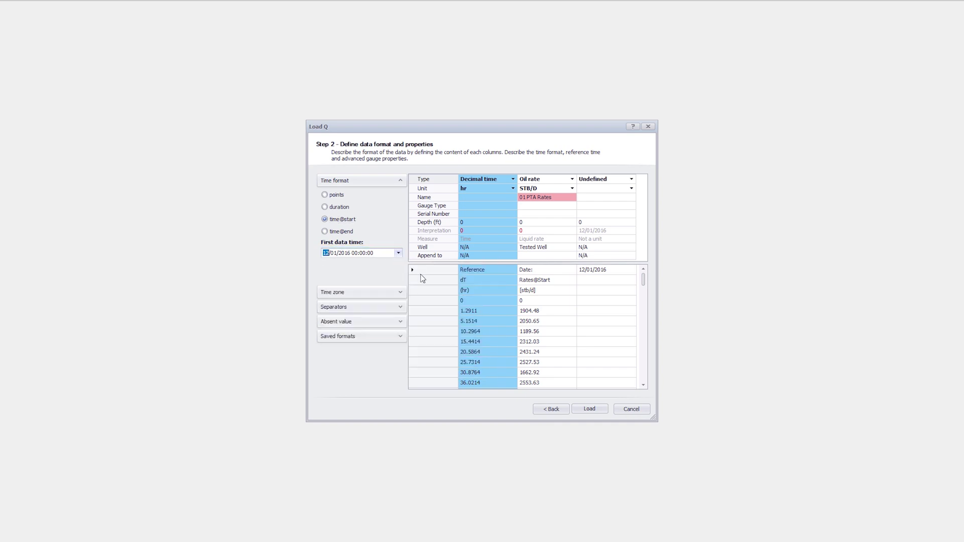
# Examine how the 1.2911 hr data row is interpreted and review the time zone, separator, absent value and saved format settings.
pyautogui.click(443, 313)
pyautogui.click(399, 292)
pyautogui.click(402, 246)
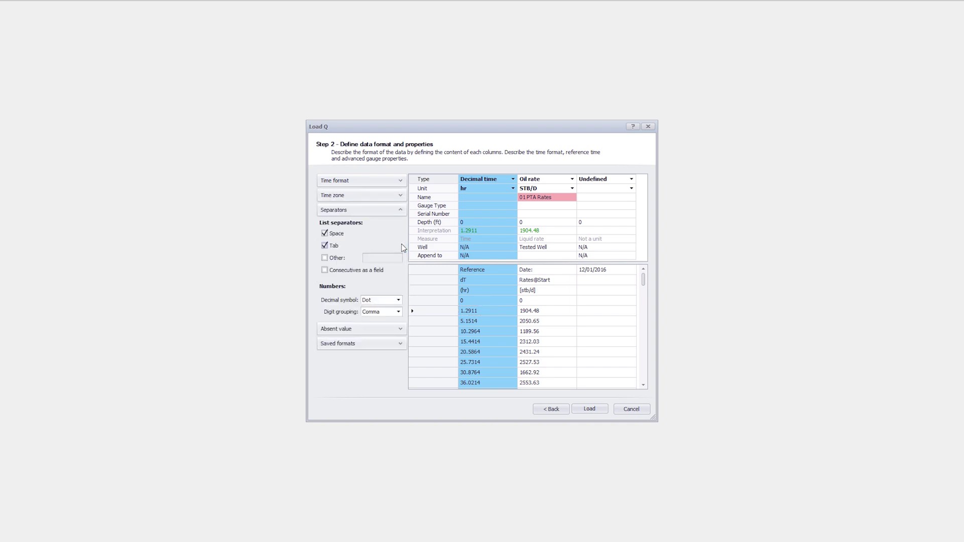
pyautogui.click(400, 328)
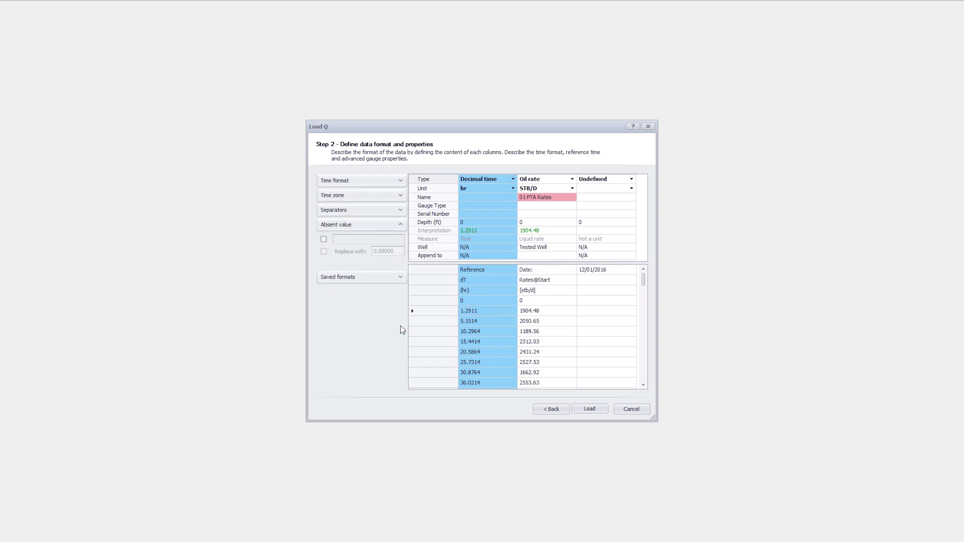
pyautogui.click(400, 278)
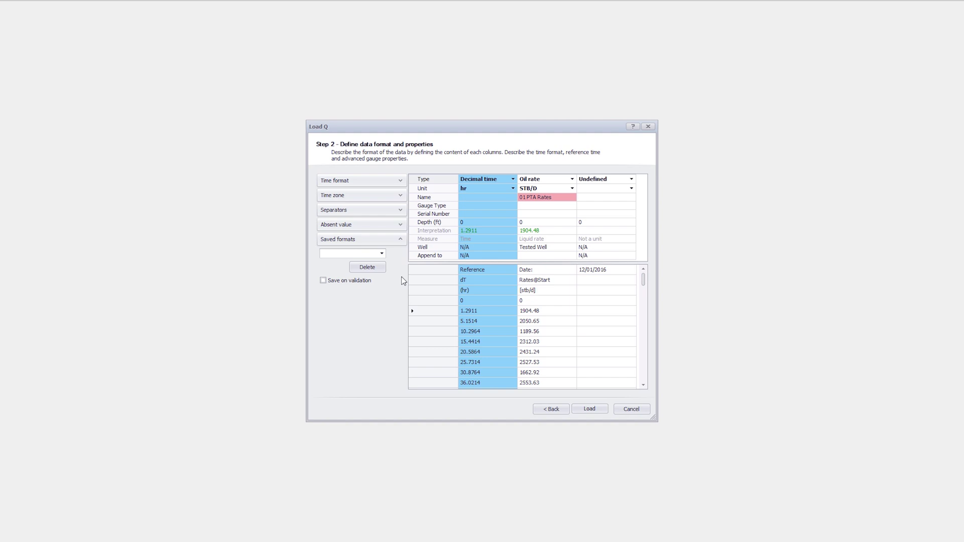
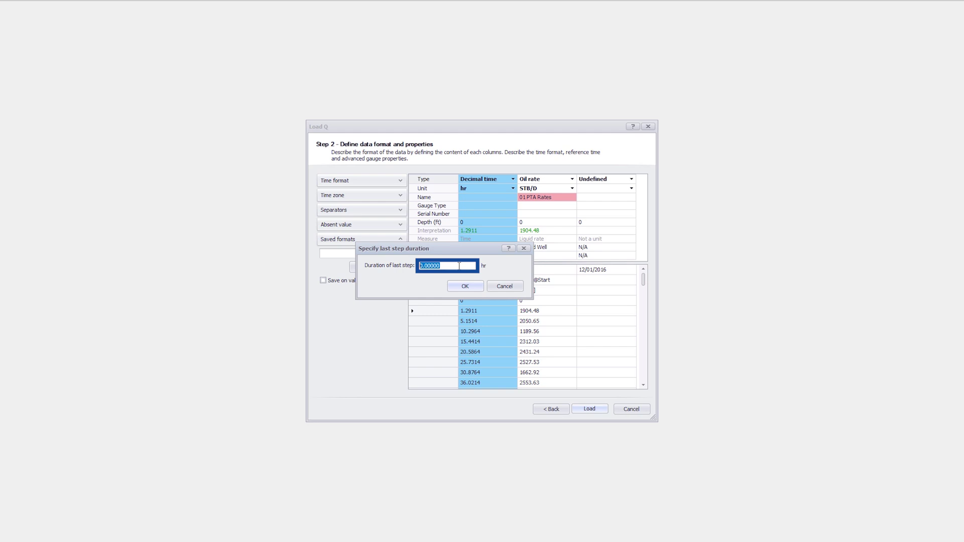
# Set the duration of the last rate step to 168 hr and finish loading the production rates.
pyautogui.write('168')
pyautogui.press('Tab')
pyautogui.click(475, 288)
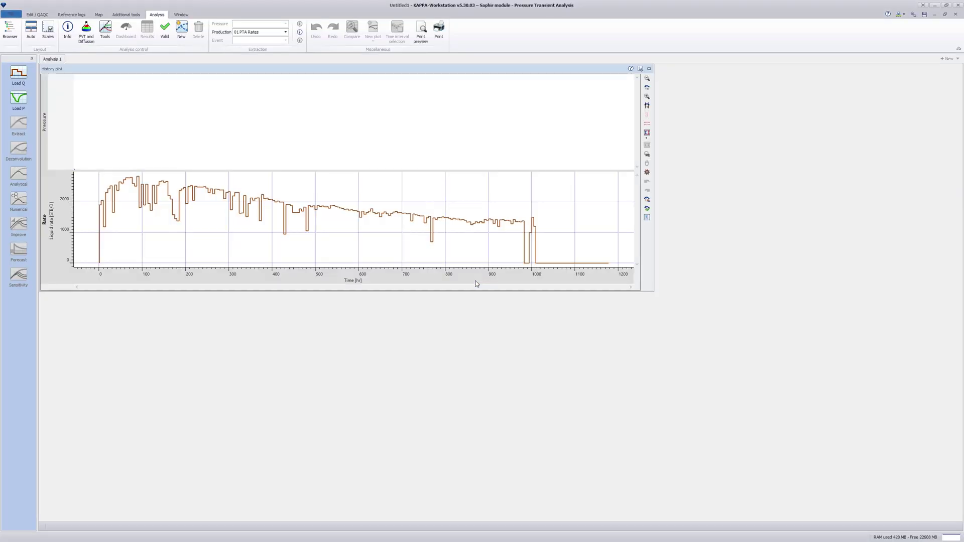
# Load the pressure data source from the Part 1 sheet of 01_Pressures.xlsx and continue to the data format definition.
pyautogui.click(18, 98)
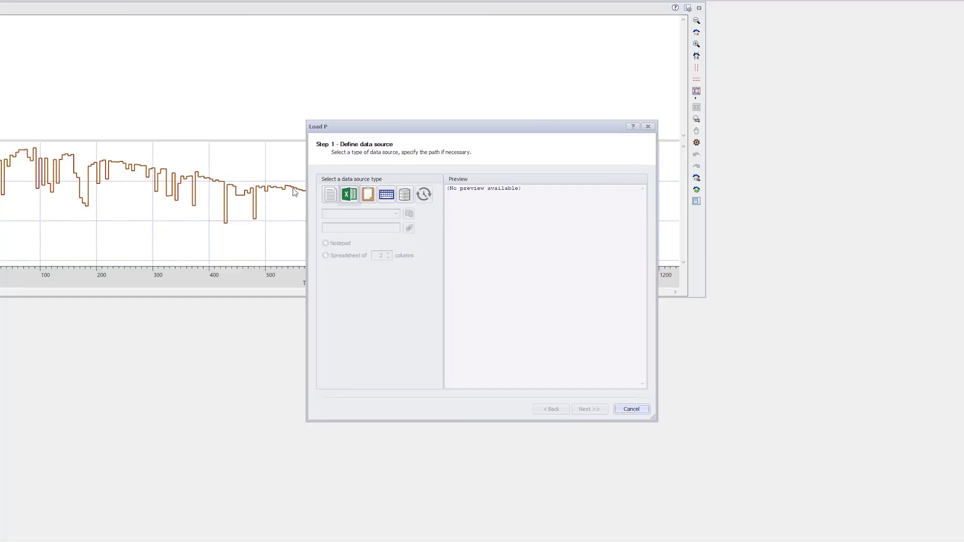
pyautogui.click(380, 212)
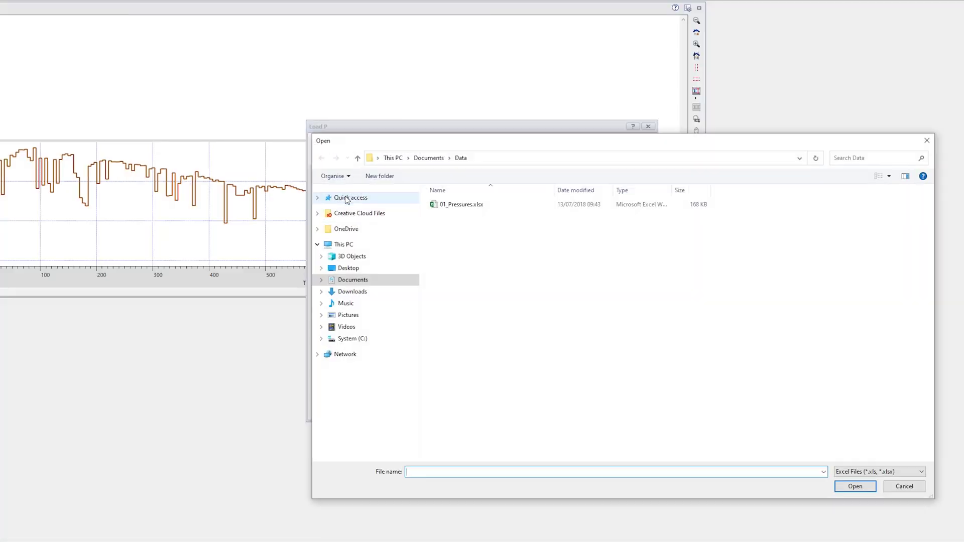
pyautogui.click(461, 204)
pyautogui.click(854, 485)
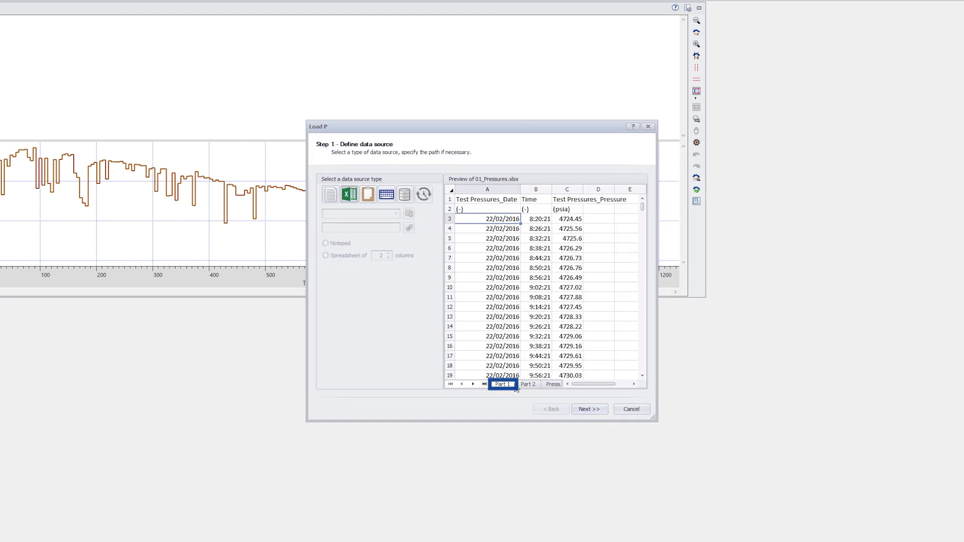
pyautogui.click(588, 409)
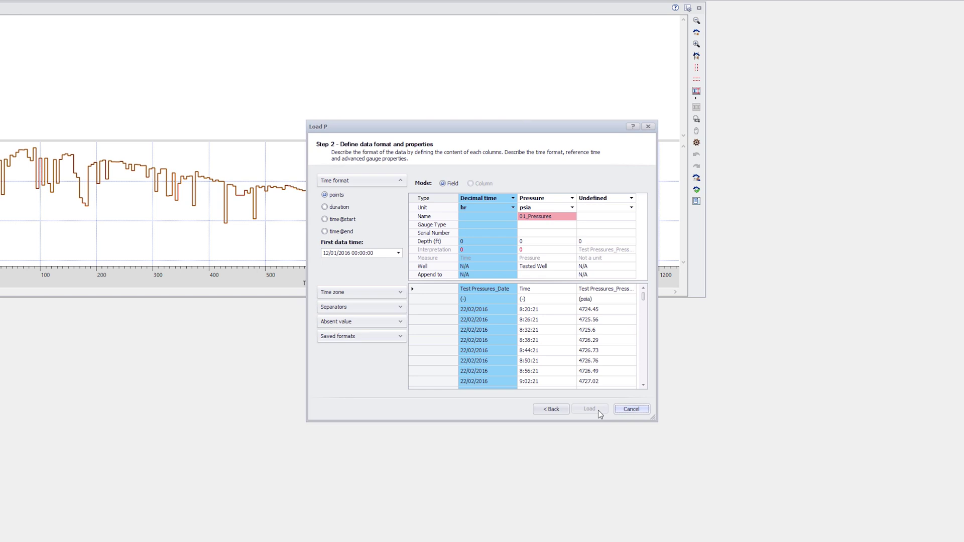
# Define the three pressure data columns as Date, Time and Pressure, and check the interpretation of the first data row.
pyautogui.click(513, 198)
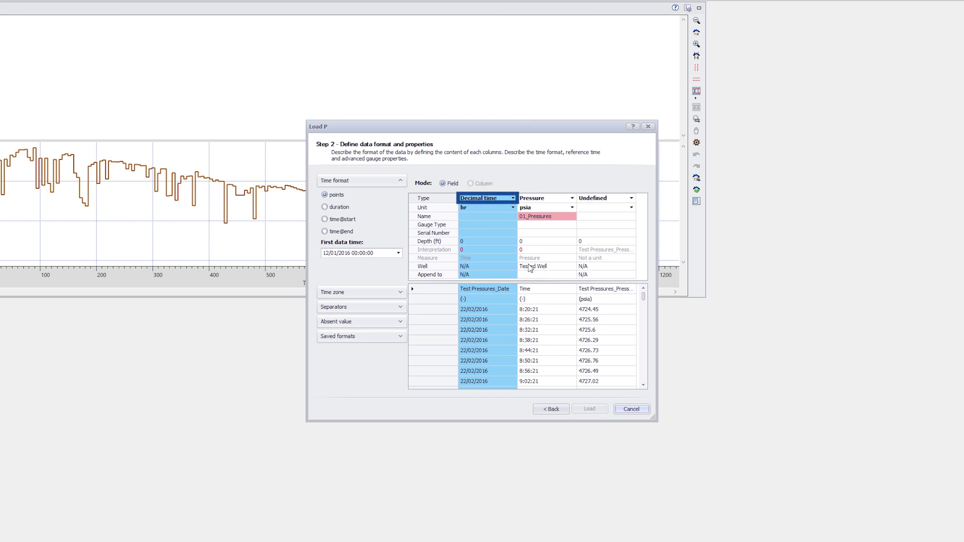
pyautogui.click(512, 198)
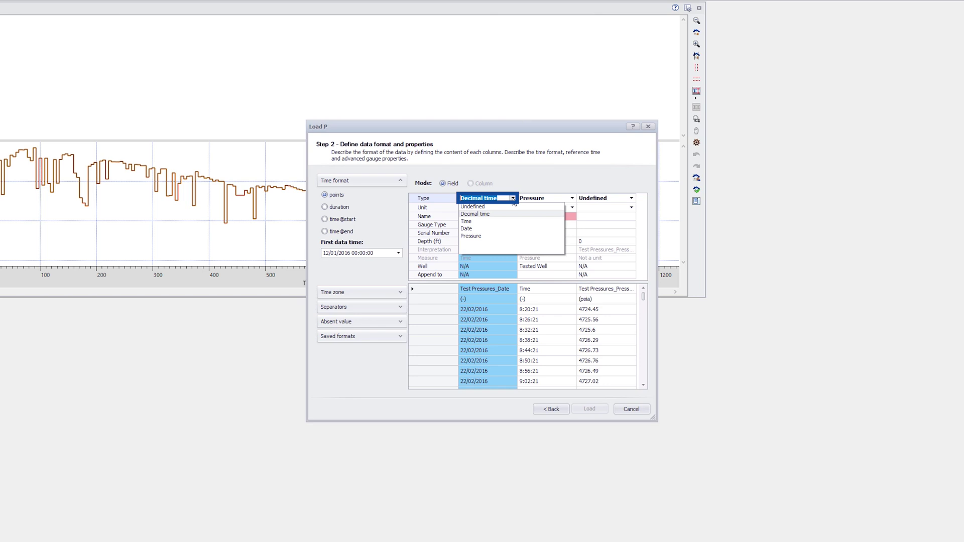
pyautogui.click(467, 228)
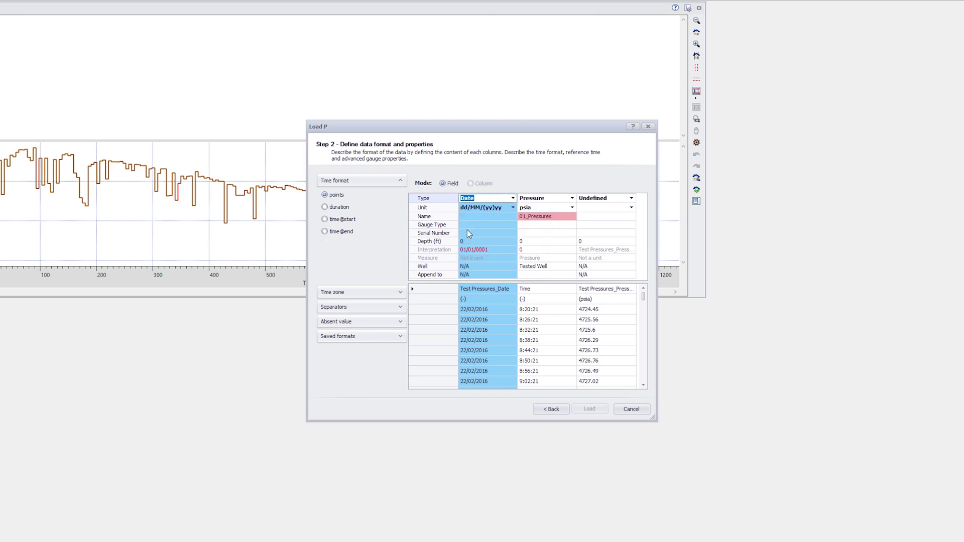
pyautogui.click(571, 198)
pyautogui.click(571, 199)
pyautogui.click(535, 225)
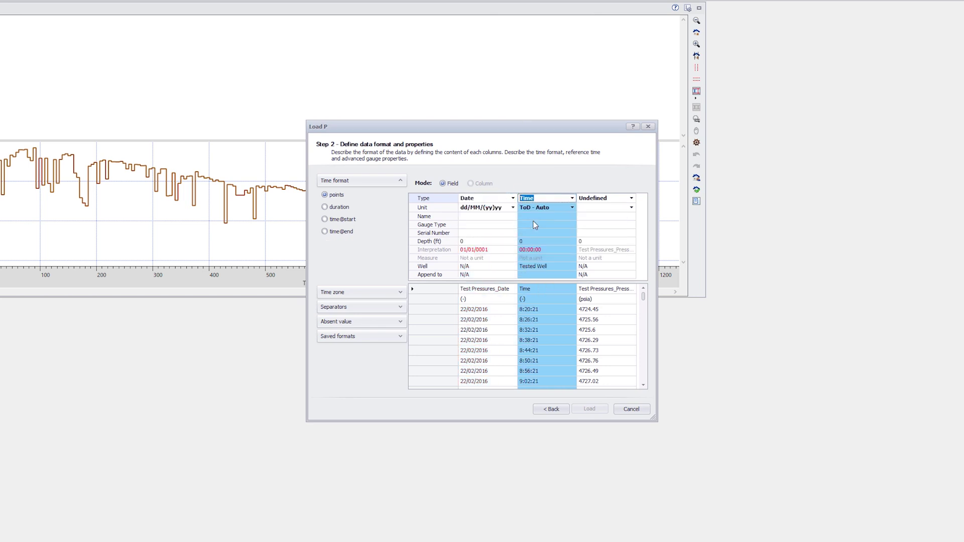
pyautogui.click(631, 198)
pyautogui.click(631, 199)
pyautogui.click(597, 236)
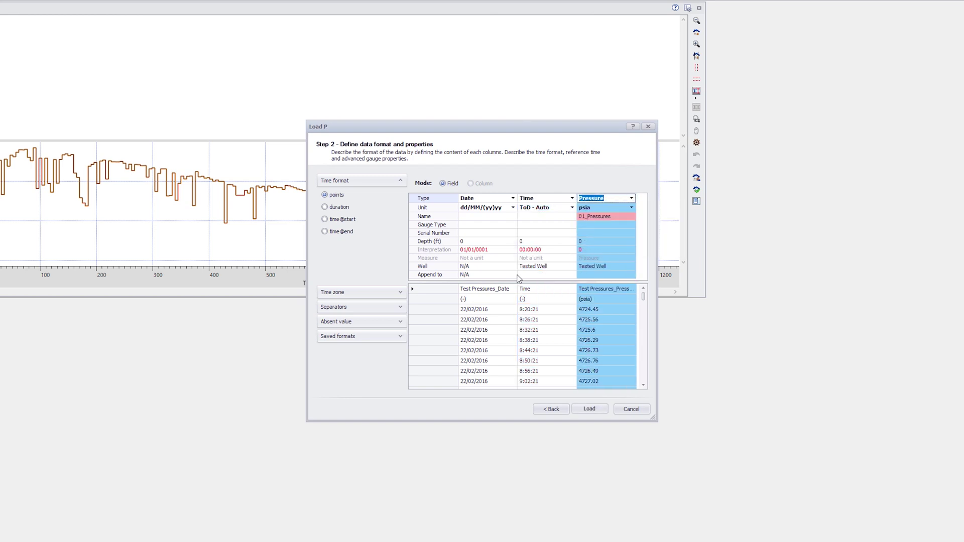
pyautogui.click(442, 310)
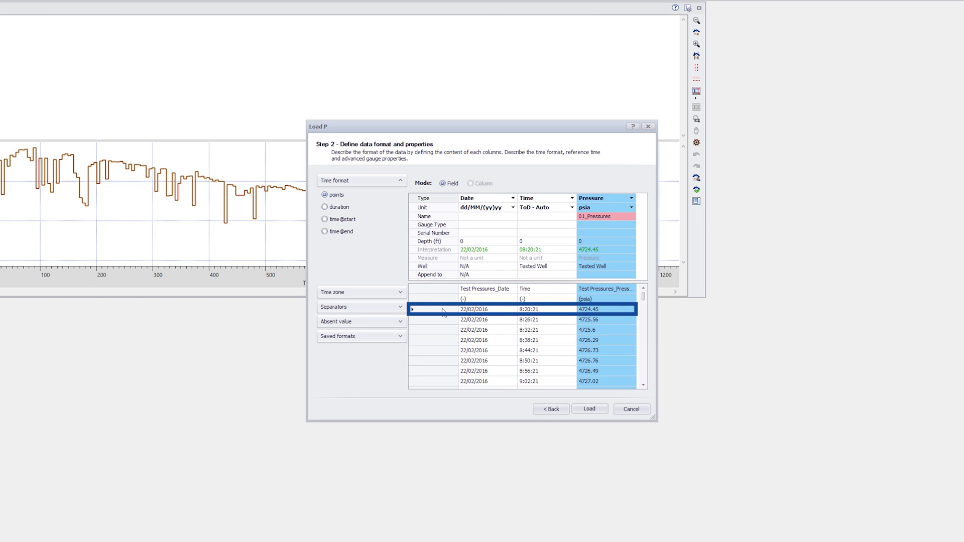
# Save the data format on validation as Pressures and load the data, skipping new data for all repeated time entries.
pyautogui.click(400, 336)
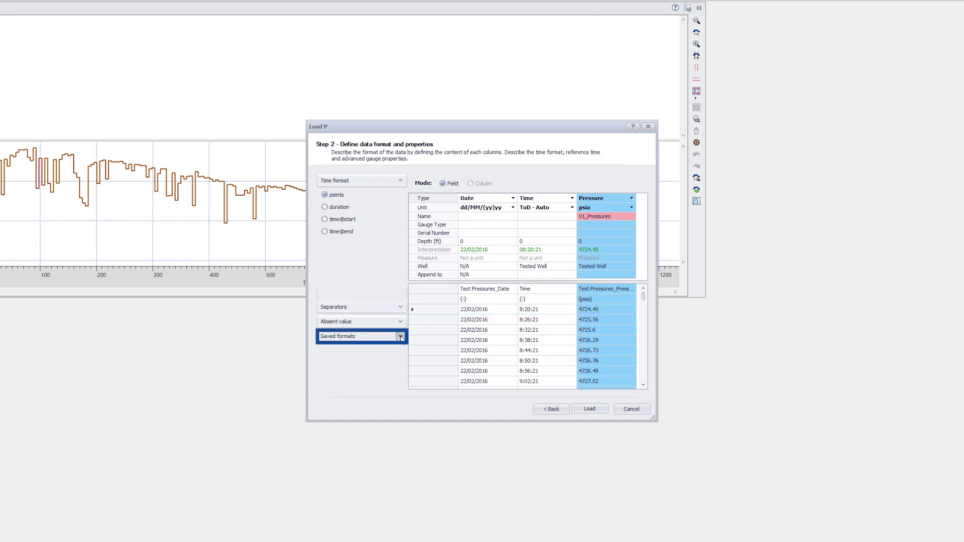
pyautogui.click(322, 280)
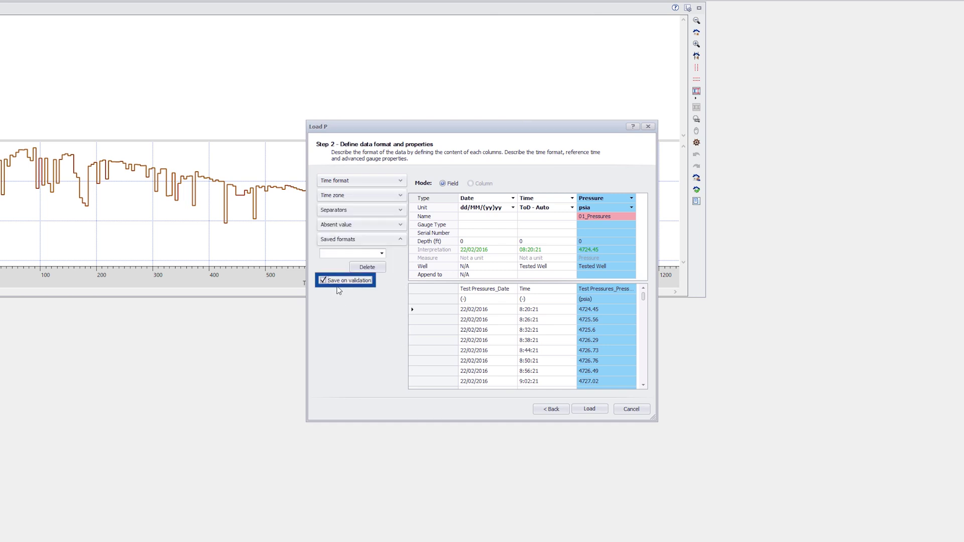
pyautogui.click(588, 409)
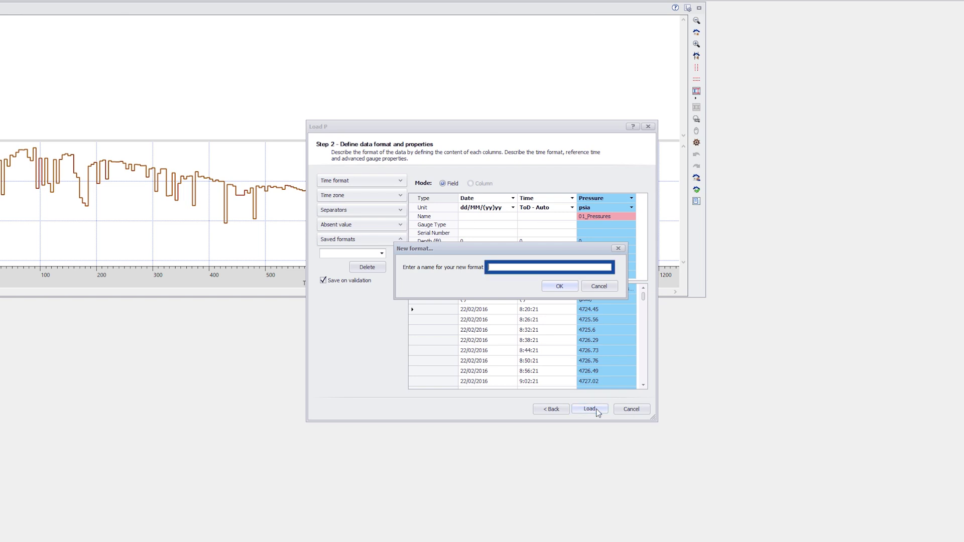
pyautogui.write('Pressures')
pyautogui.click(571, 286)
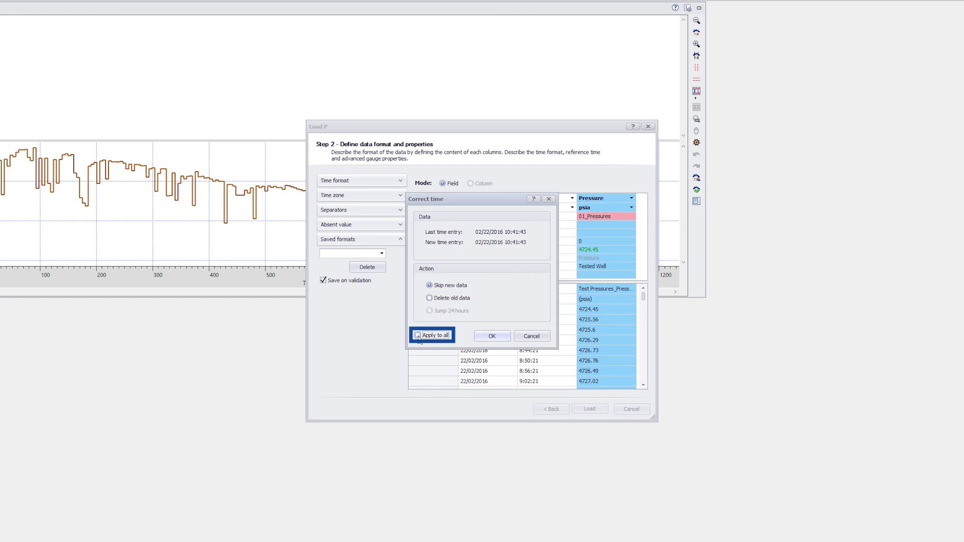
pyautogui.click(492, 336)
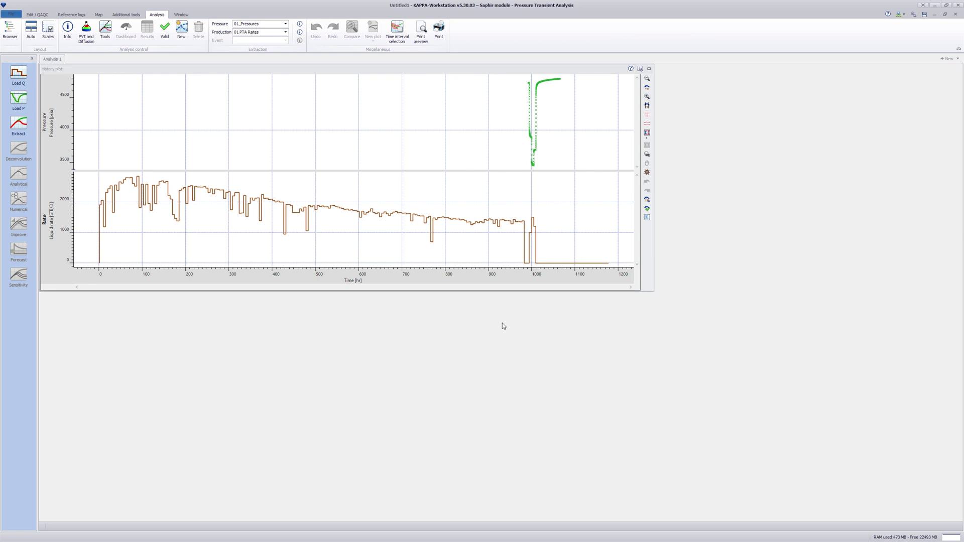
# Load another pressure data source from the Part 2 sheet of 01_Pressures.xlsx and continue to the data format definition.
pyautogui.click(20, 99)
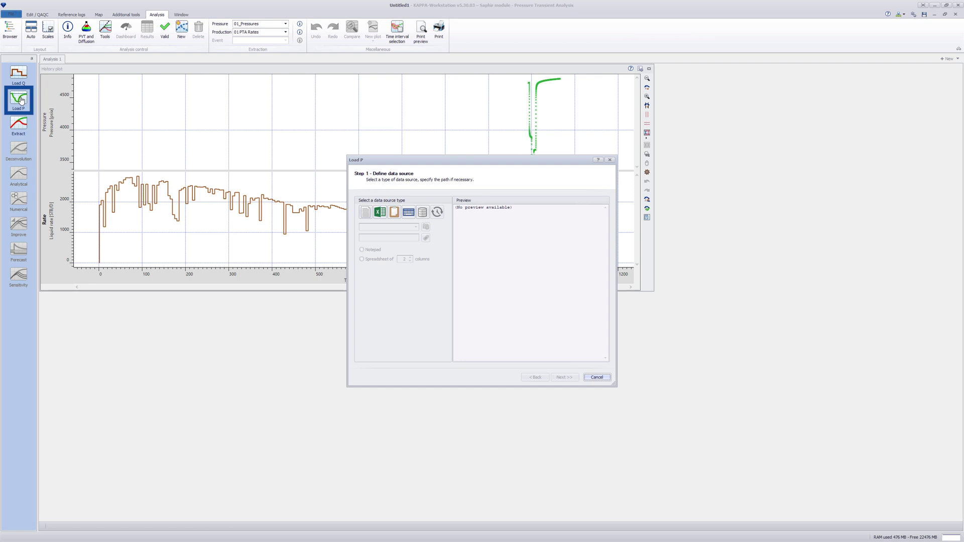
pyautogui.click(377, 215)
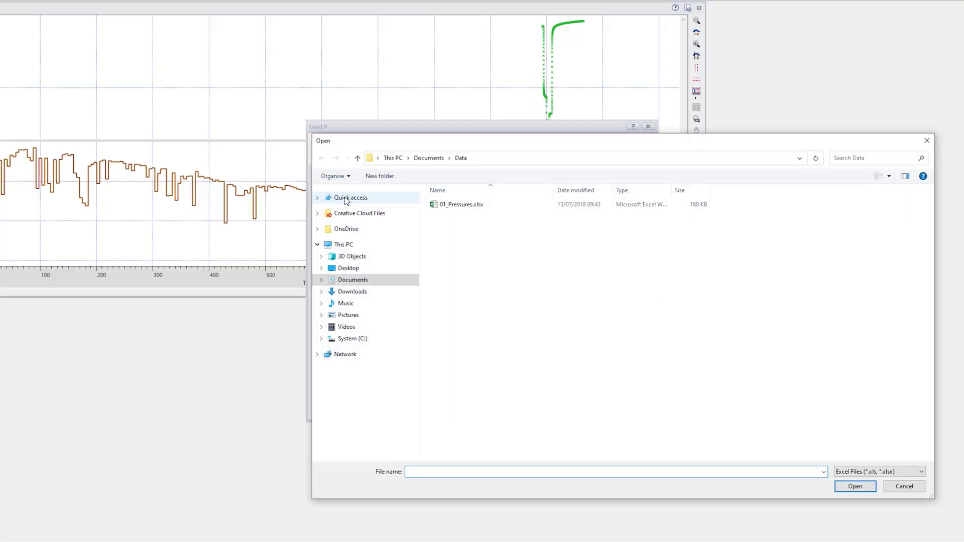
pyautogui.click(447, 205)
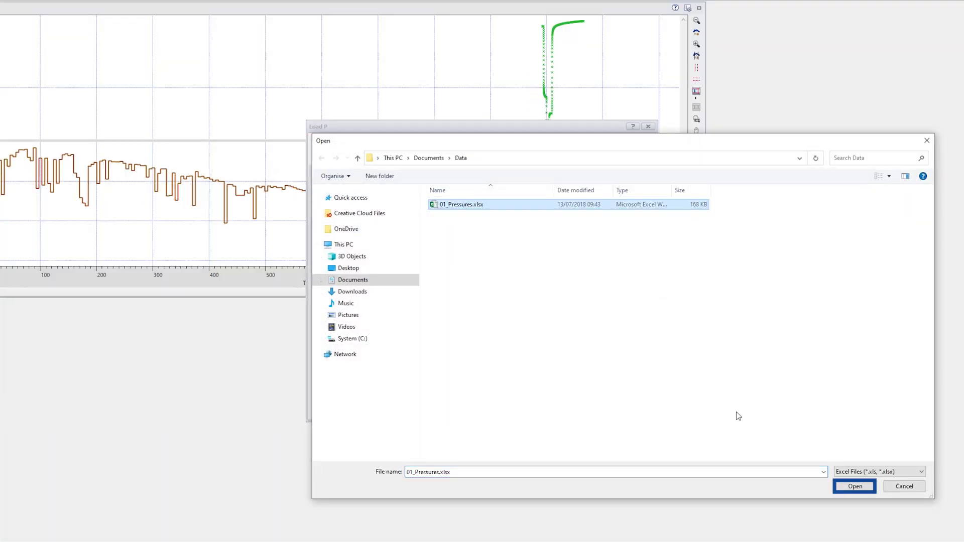
pyautogui.click(841, 487)
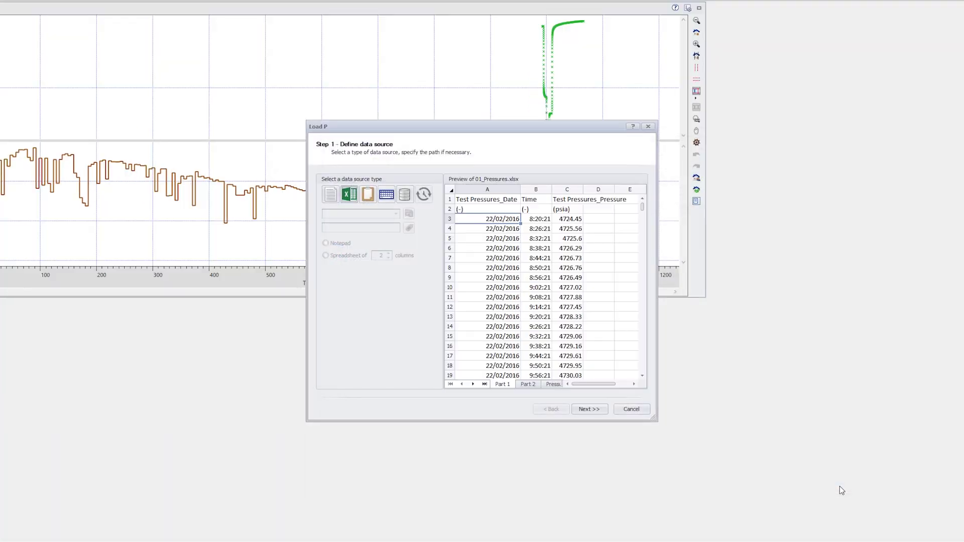
pyautogui.click(536, 385)
pyautogui.click(589, 409)
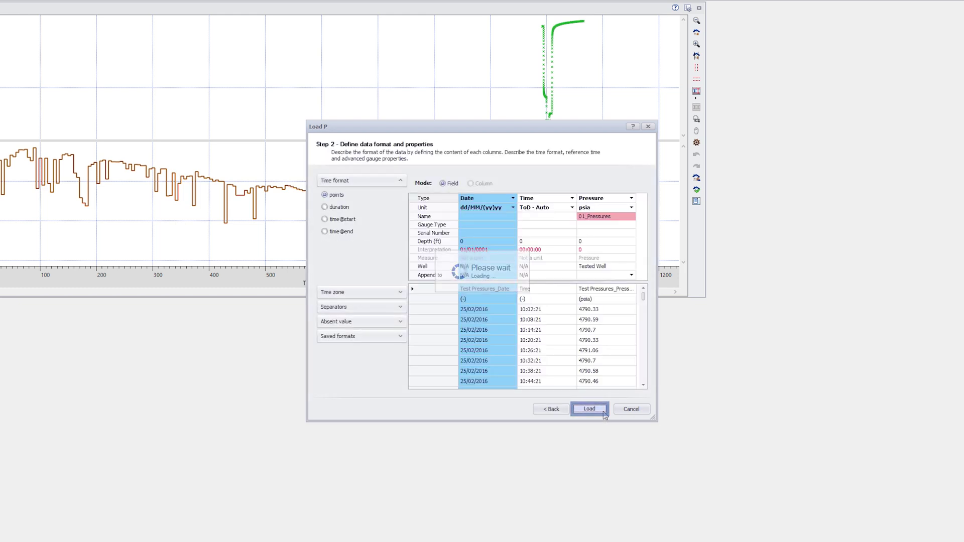
# Apply the saved Pressures format to the Part 2 data and set its pressure column to append to 01_Pressures.
pyautogui.click(403, 337)
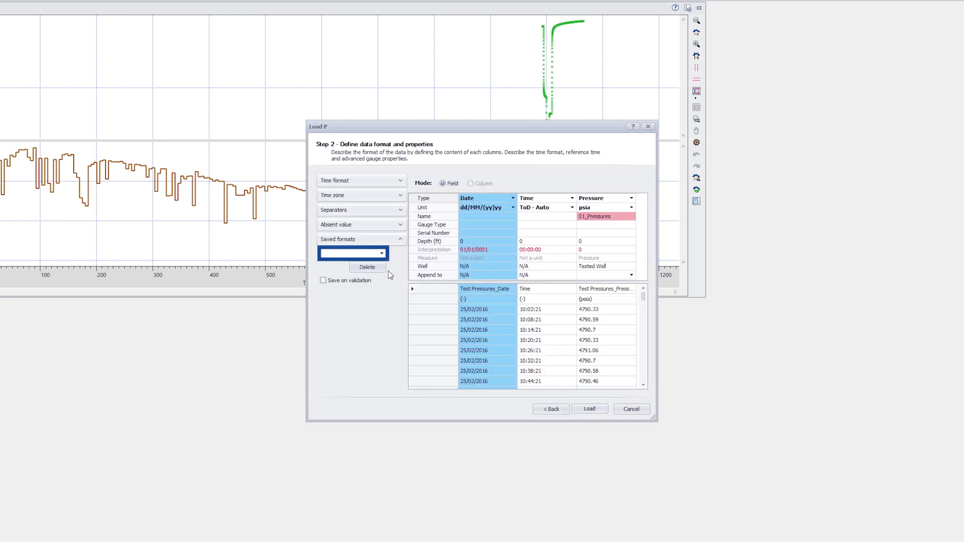
pyautogui.click(381, 253)
pyautogui.click(351, 290)
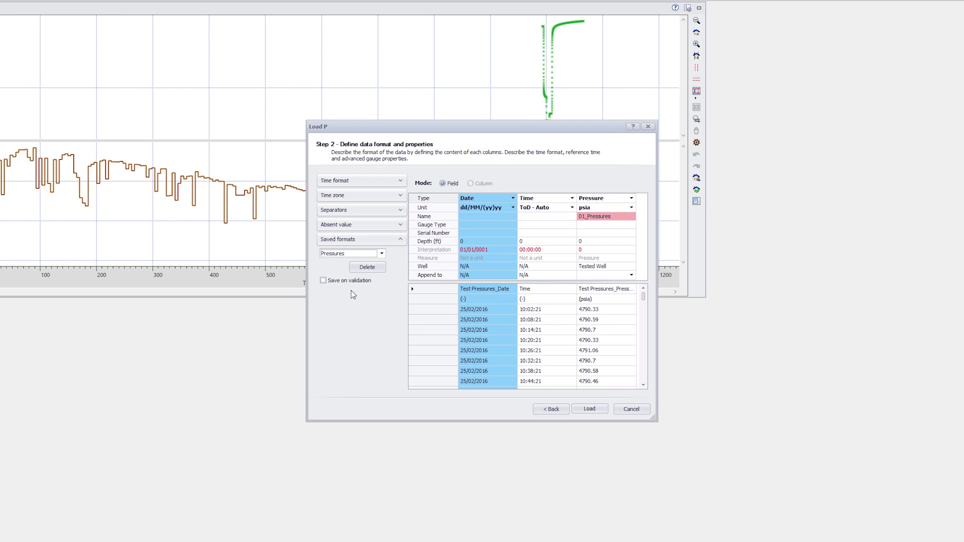
pyautogui.click(429, 311)
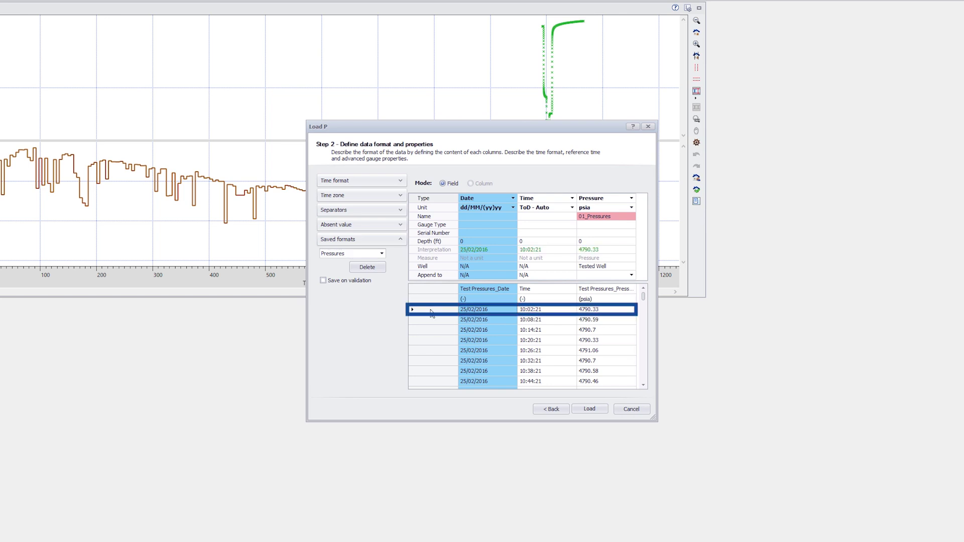
pyautogui.click(631, 276)
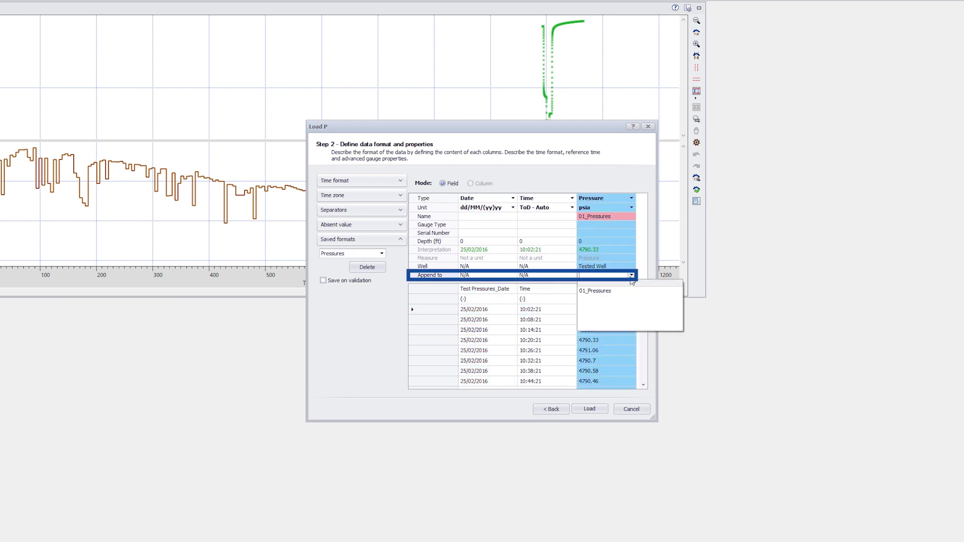
pyautogui.click(604, 291)
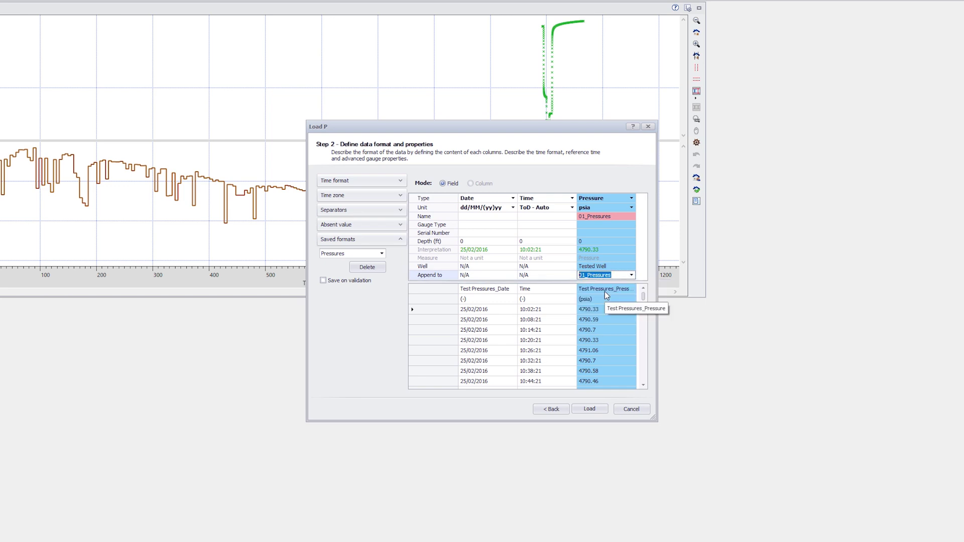
# Load the Part 2 pressures, skipping new data for all repeated time entries, and inspect the history plot enlarged before restoring its size.
pyautogui.click(598, 409)
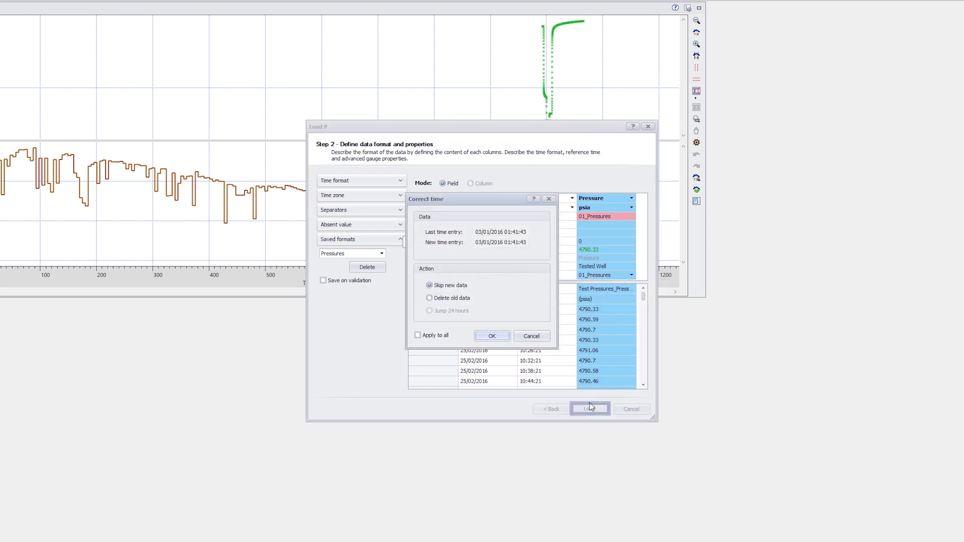
pyautogui.click(417, 336)
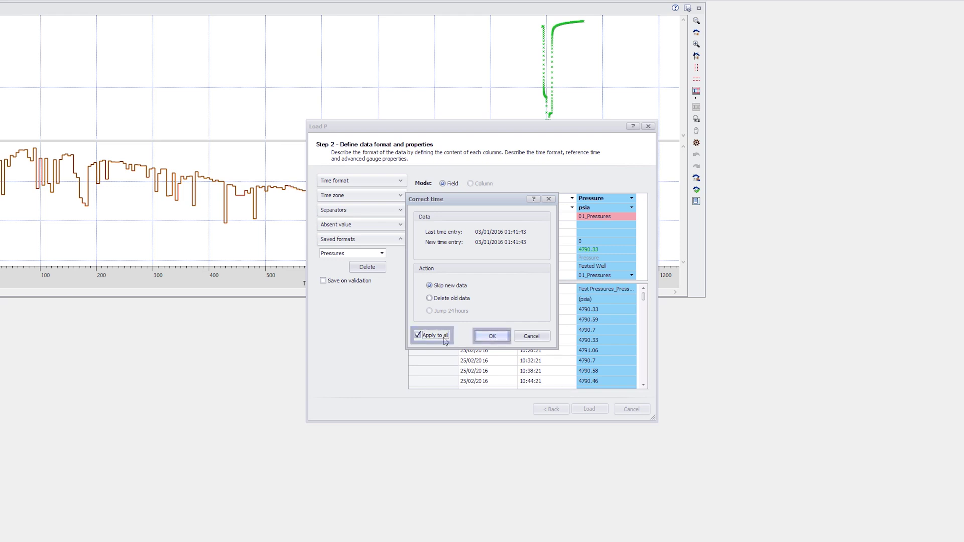
pyautogui.click(492, 336)
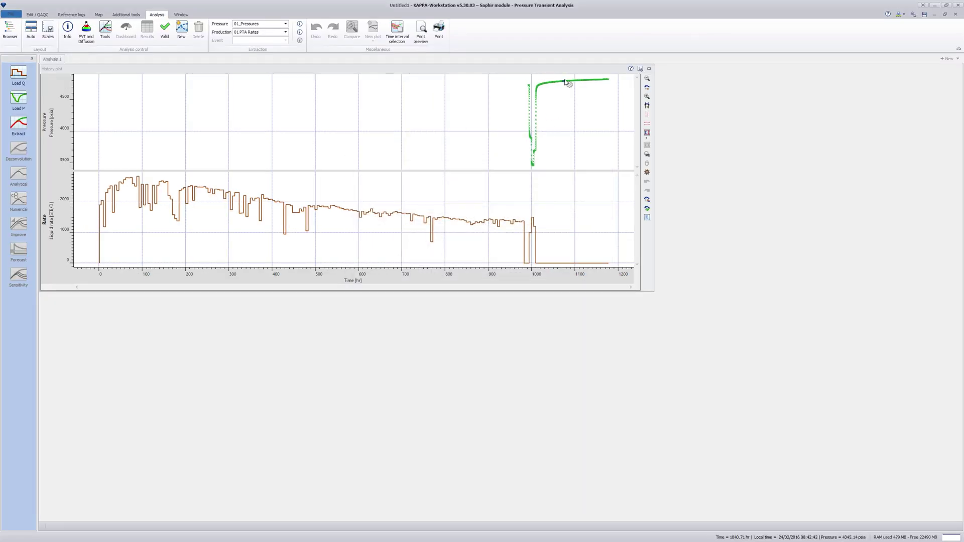
pyautogui.doubleClick(569, 70)
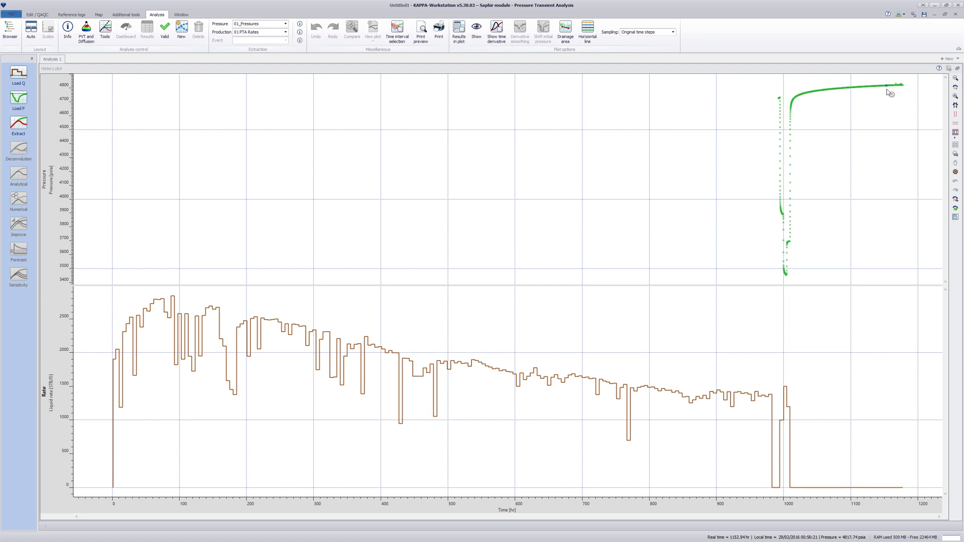
pyautogui.doubleClick(871, 71)
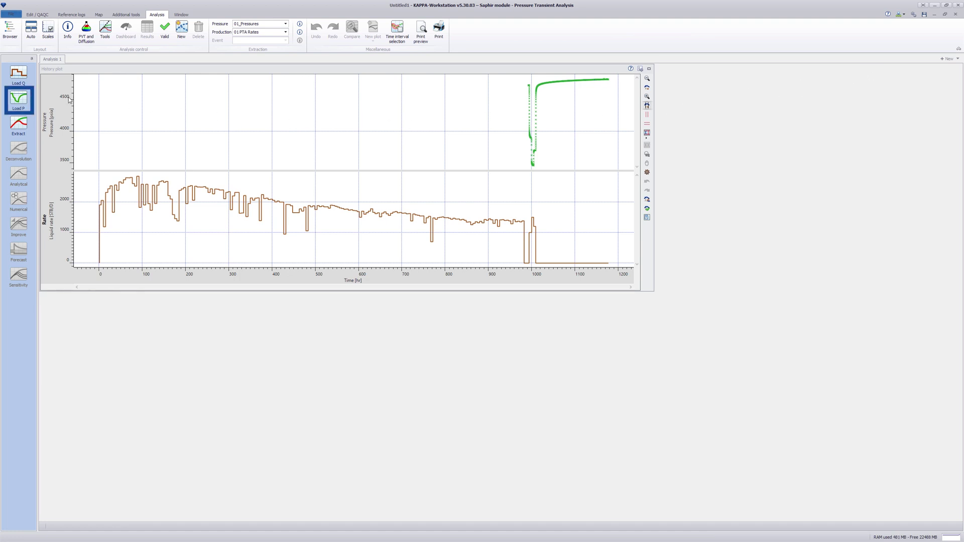
# Load another pressure data source from the Pressures (2) sheet of 01_Pressures.xlsx and continue to the data format definition.
pyautogui.click(18, 98)
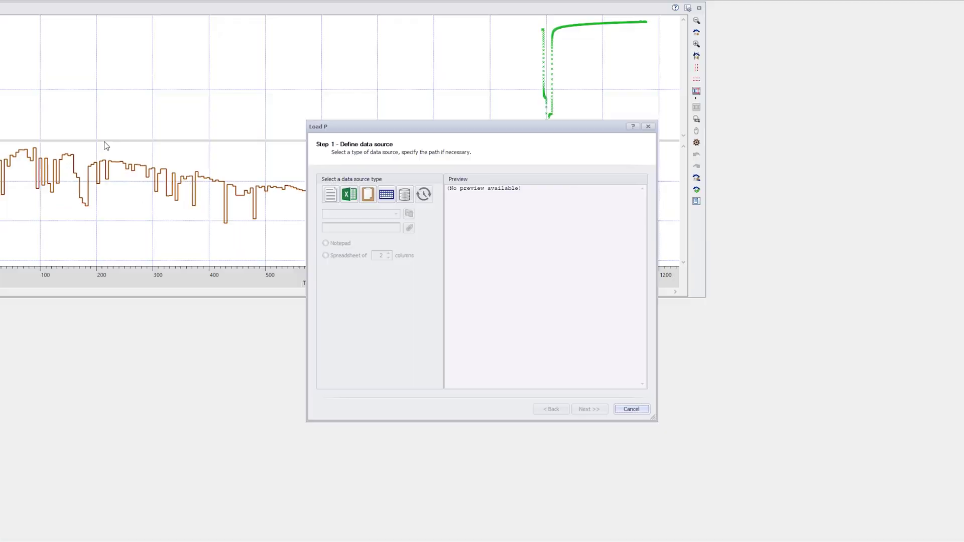
pyautogui.click(349, 194)
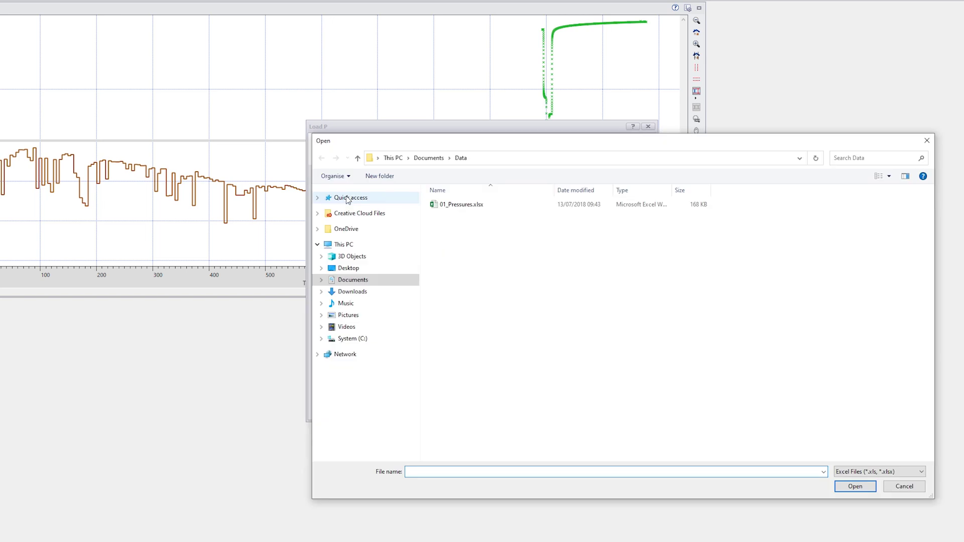
pyautogui.click(452, 205)
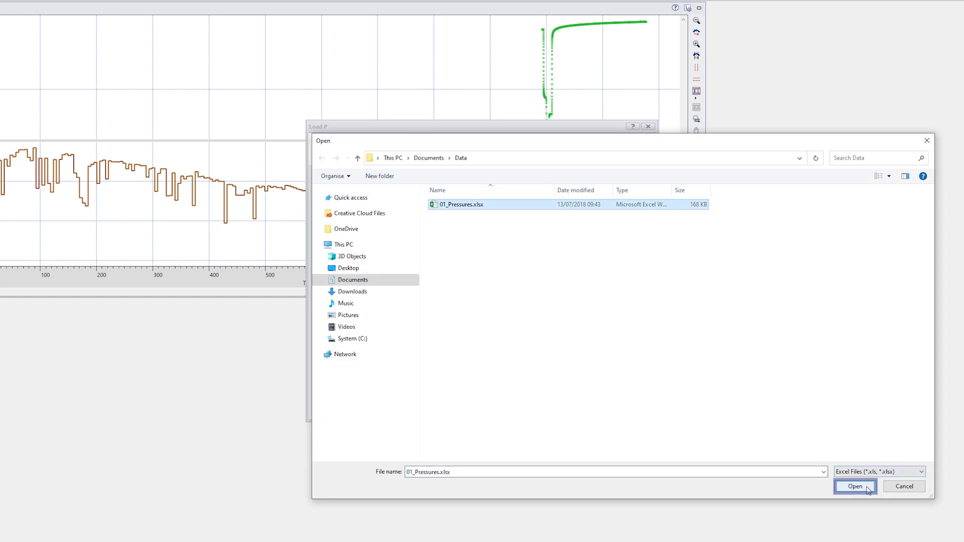
pyautogui.click(855, 486)
pyautogui.click(556, 385)
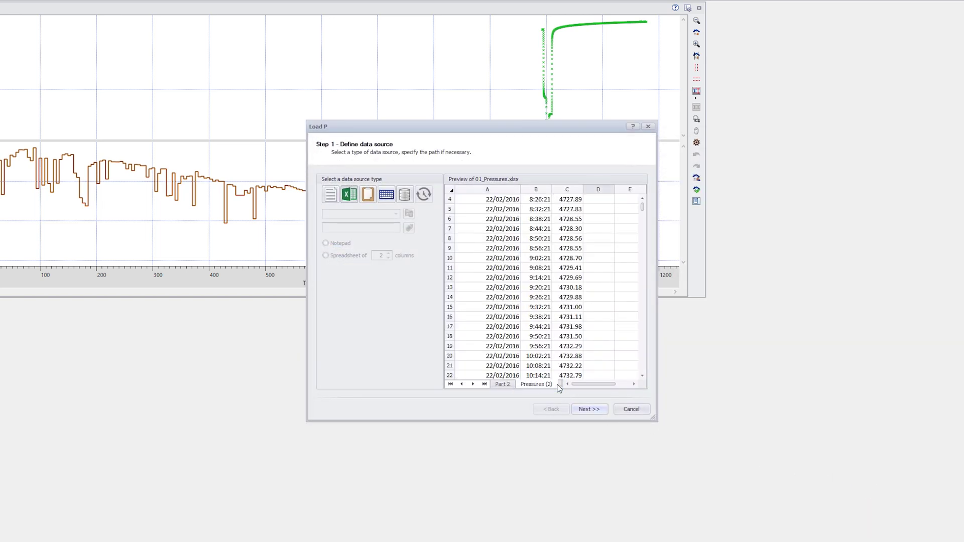
pyautogui.click(600, 409)
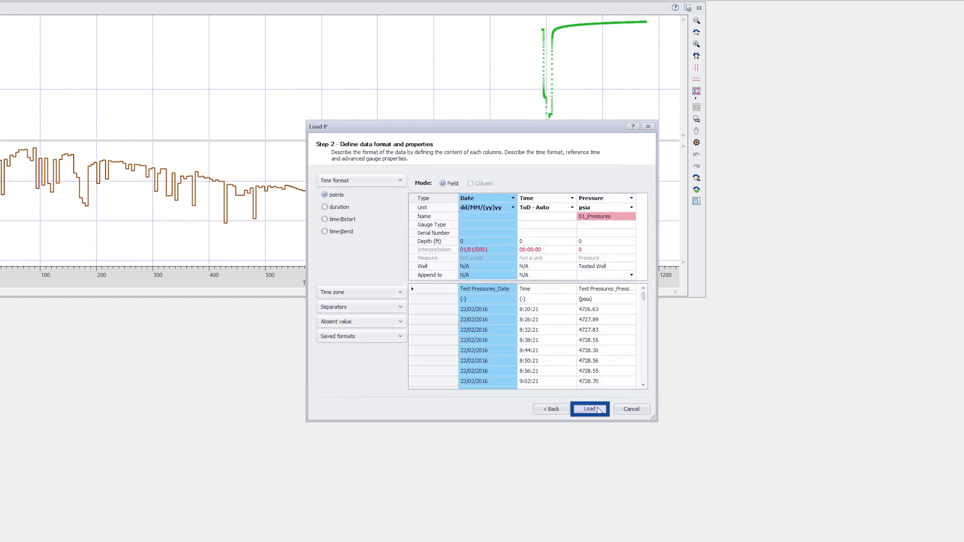
# Name the pressure column 02_Pressures and load the data, skipping new data for the repeated time entries.
pyautogui.click(584, 217)
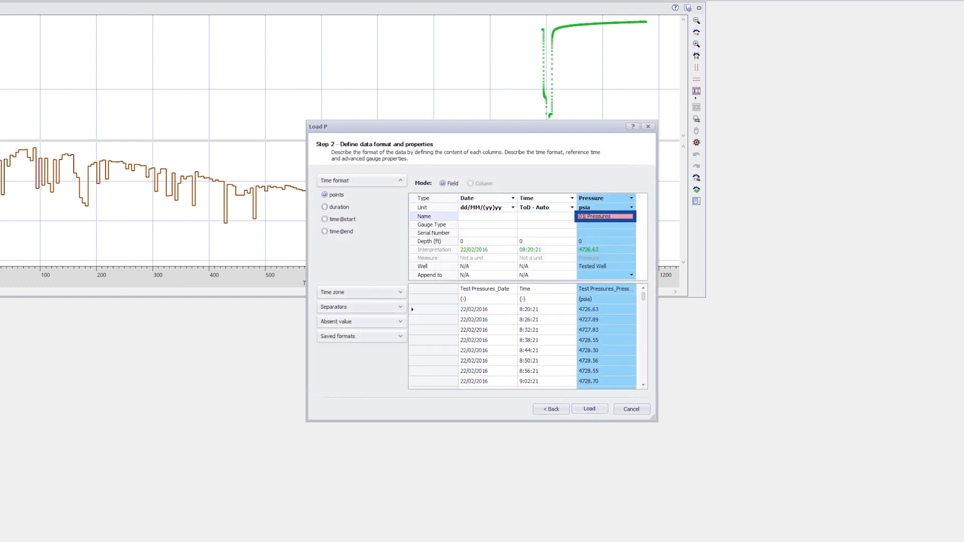
pyautogui.press('BackSpace')
pyautogui.write('2')
pyautogui.press('Tab')
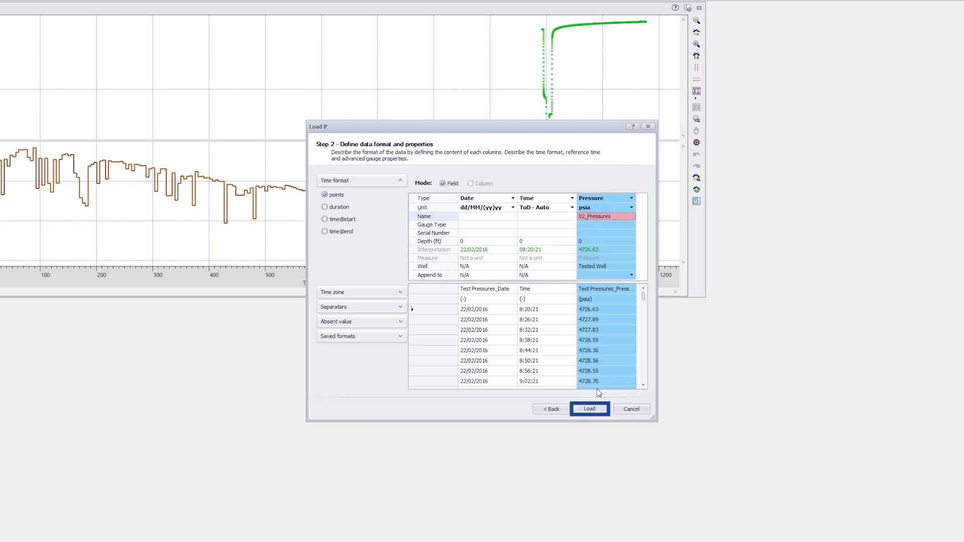
pyautogui.click(589, 408)
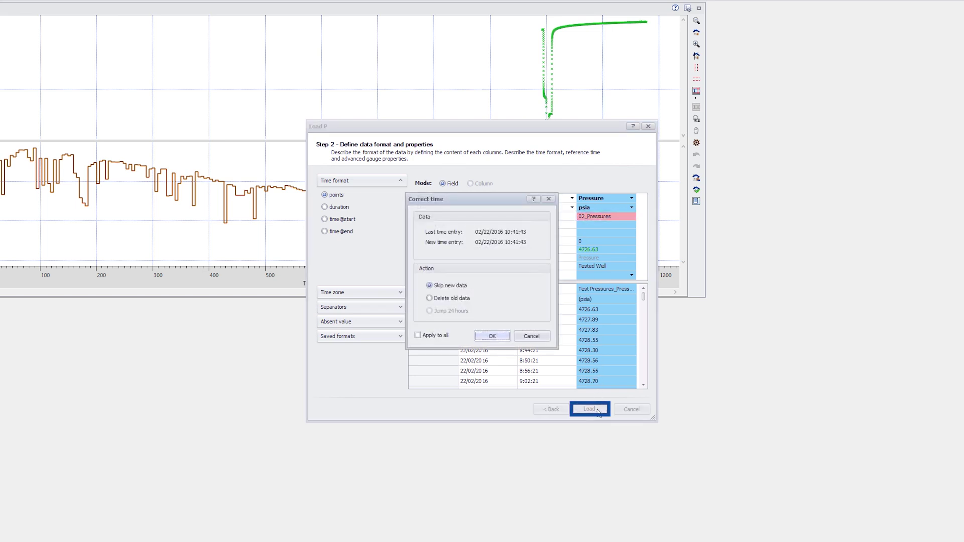
pyautogui.click(492, 336)
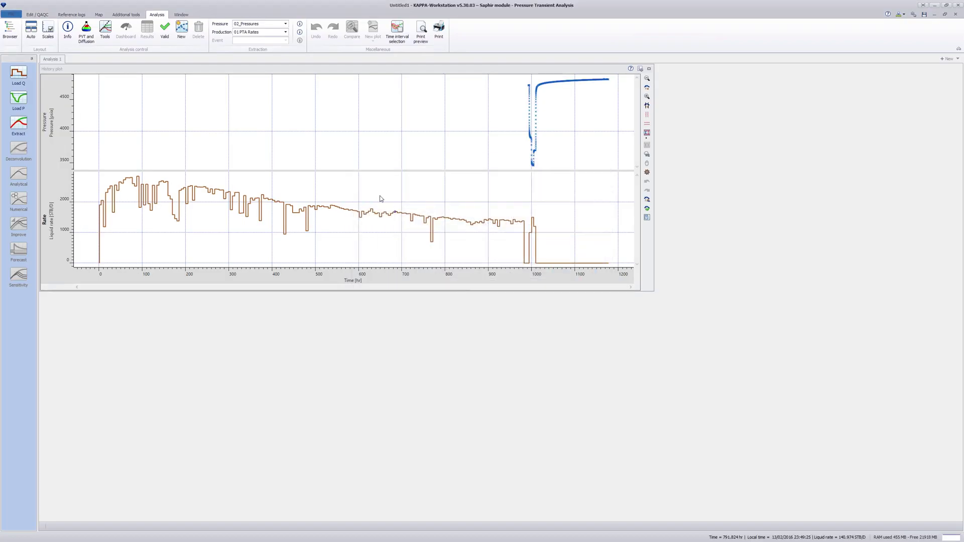
# Open the pressure data in QAQC edit mode, close the Pane Manager and enlarge the final test period from about 990 hr.
pyautogui.click(285, 24)
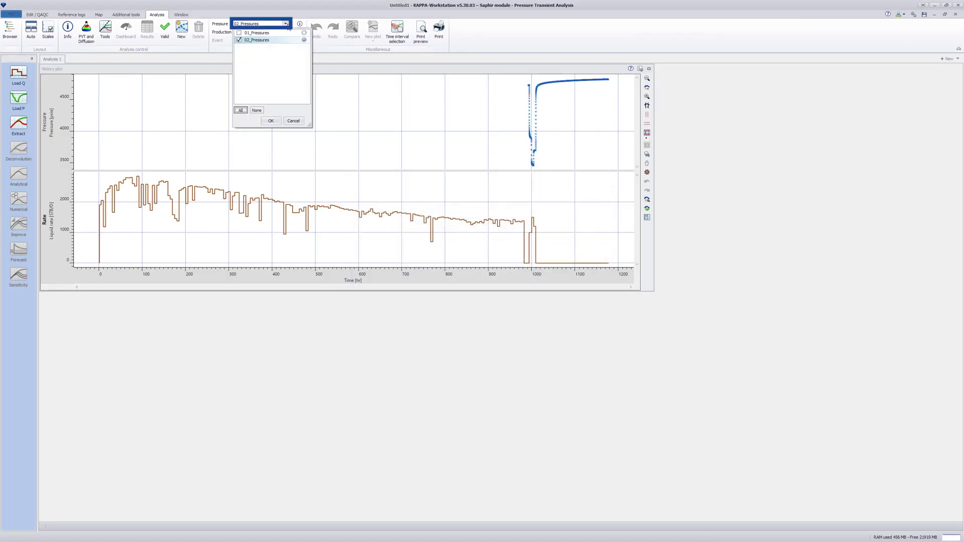
pyautogui.click(287, 121)
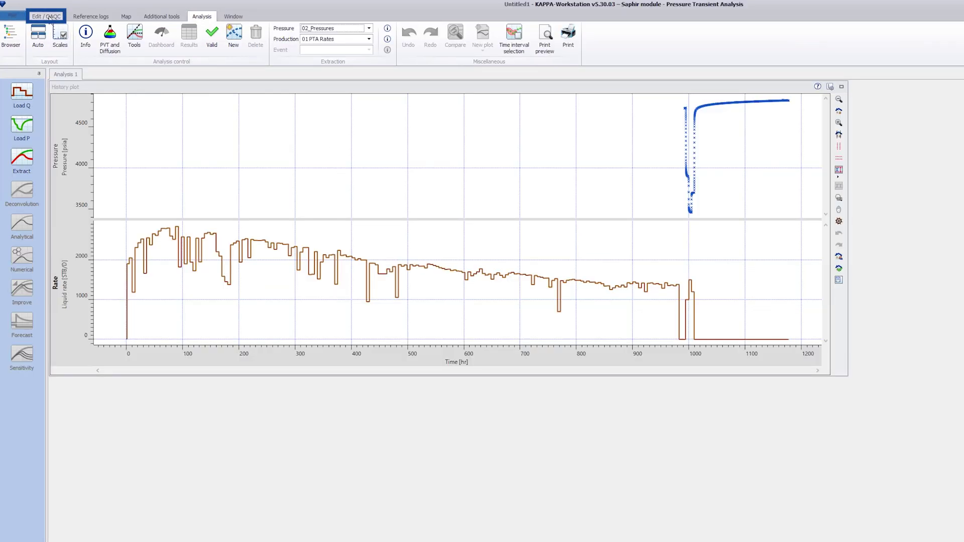
pyautogui.click(48, 18)
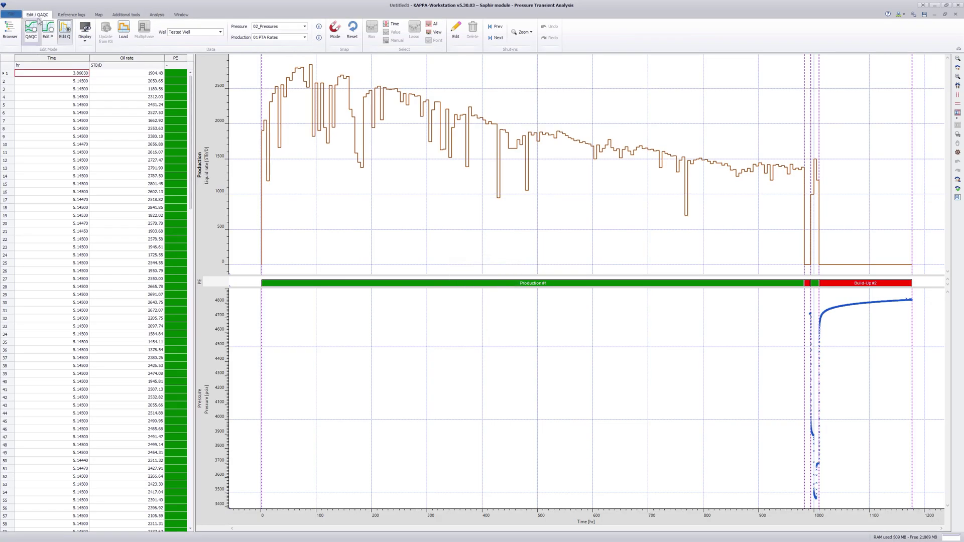
pyautogui.click(34, 37)
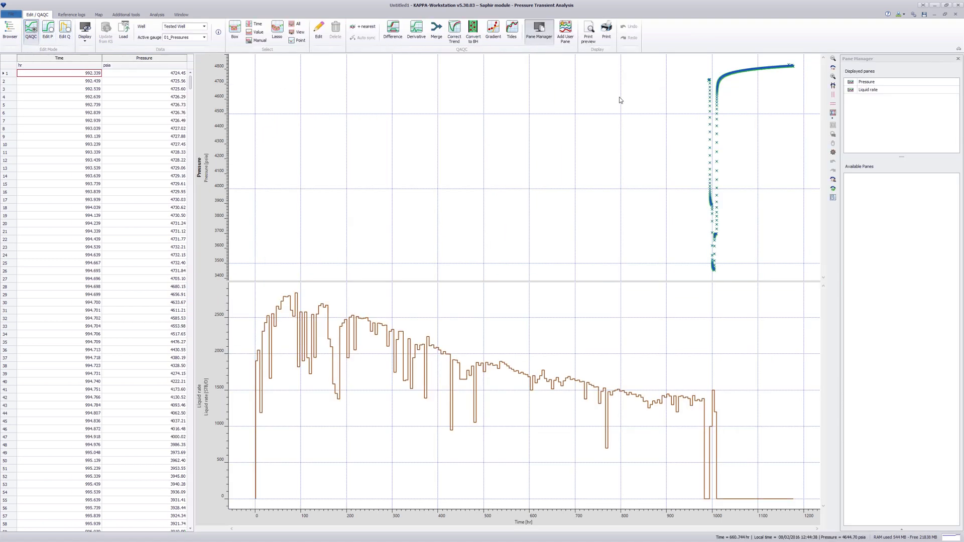
pyautogui.click(957, 58)
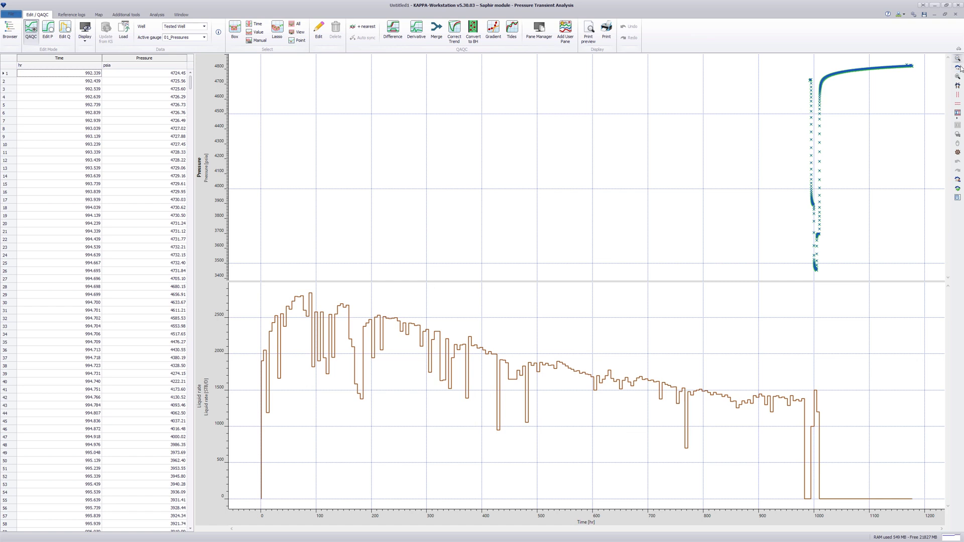
pyautogui.moveTo(806, 101); pyautogui.dragTo(921, 103)
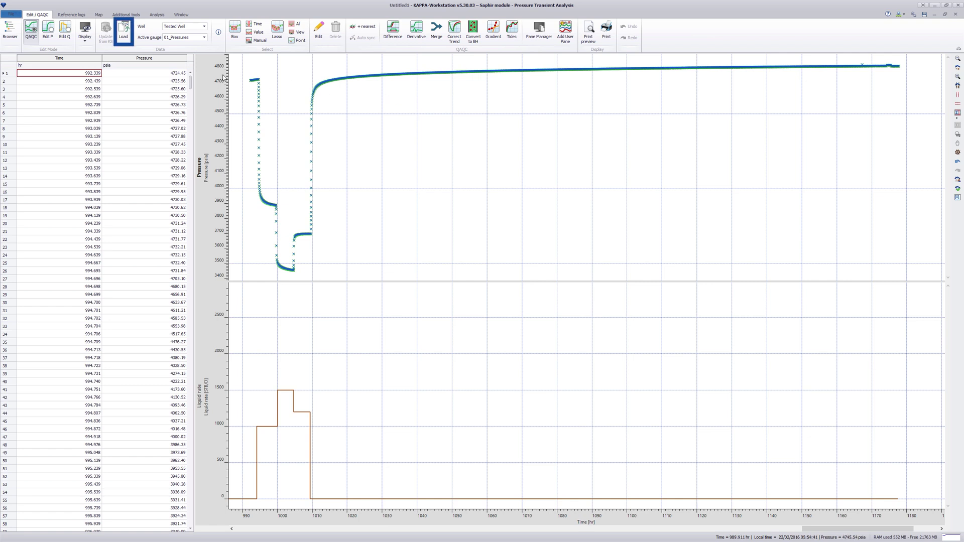
# Load a QAQC data source from the Part 1 sheet of 01_Pressures.xlsx and continue to the data format definition.
pyautogui.click(124, 31)
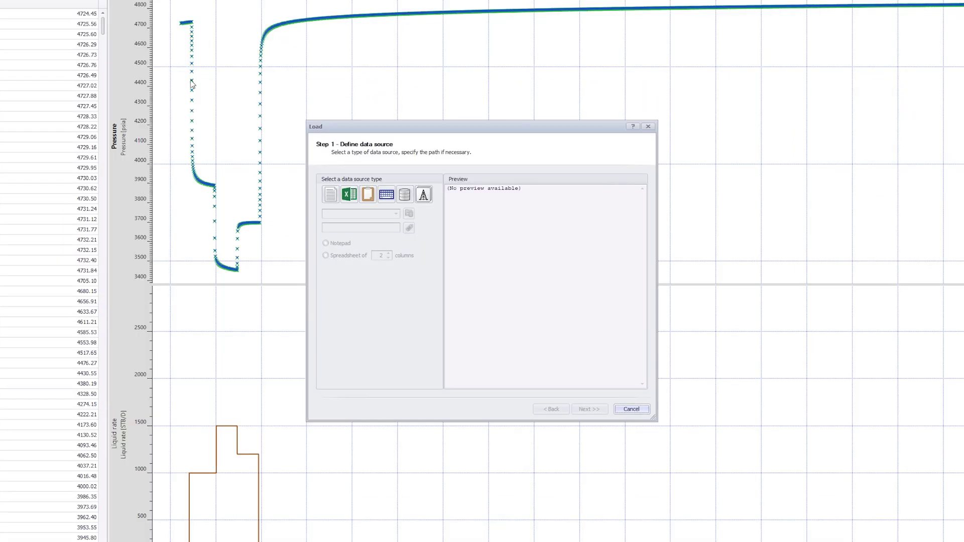
pyautogui.click(346, 197)
pyautogui.click(459, 205)
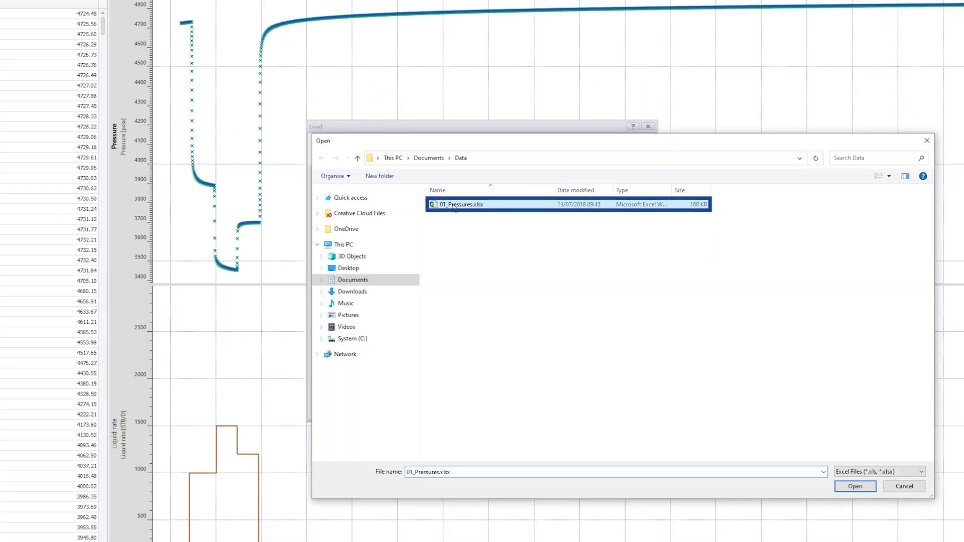
pyautogui.click(852, 486)
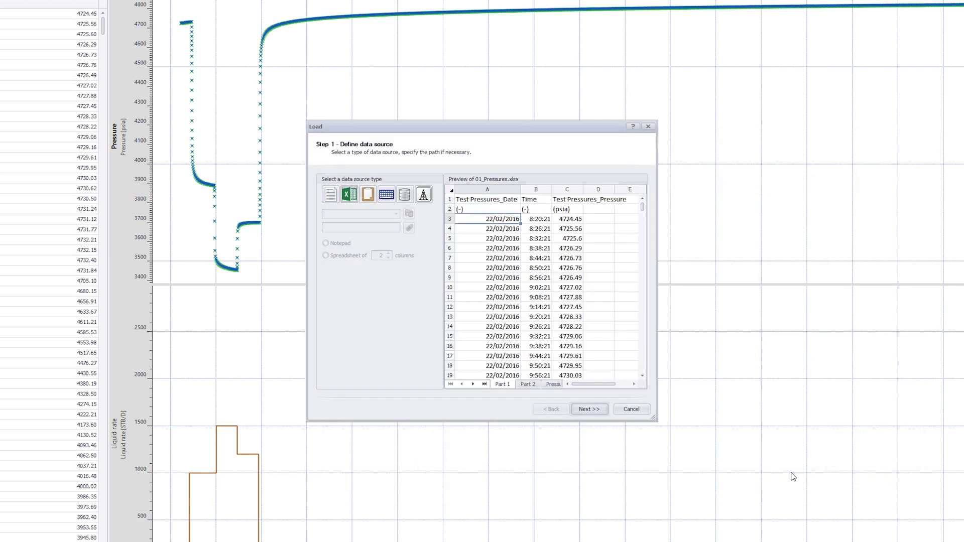
pyautogui.click(594, 416)
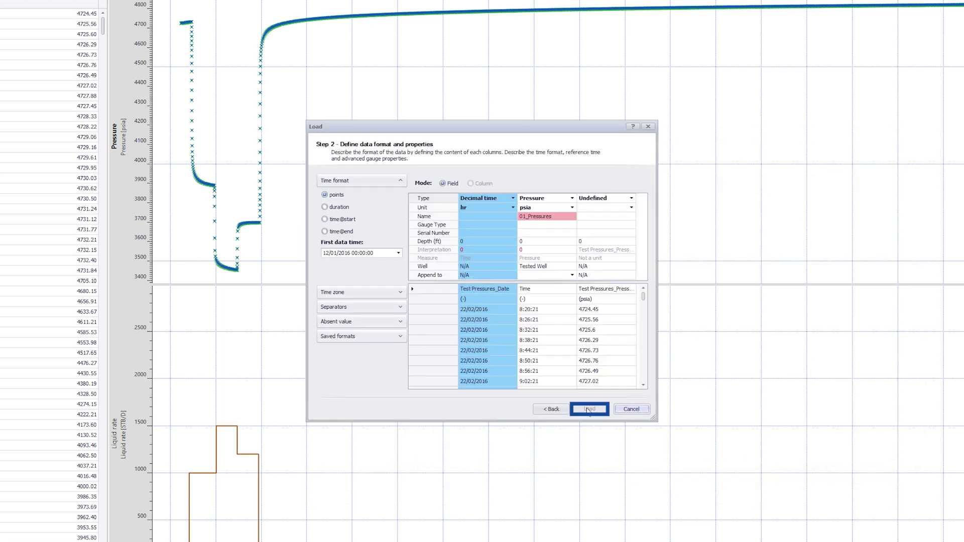
pyautogui.click(588, 409)
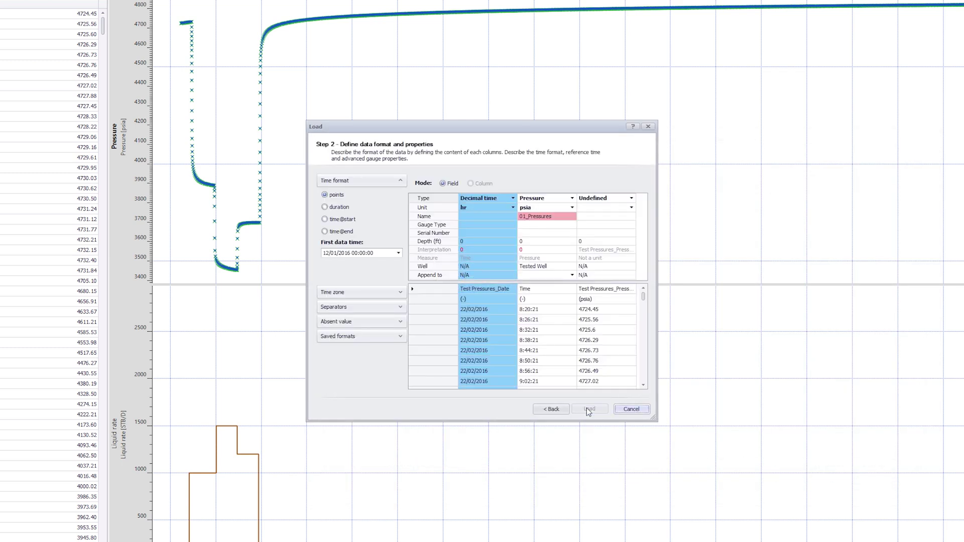
# Apply the saved Pressures format to the Part 1 data and select the 8:20:21 row as the first data line.
pyautogui.click(400, 336)
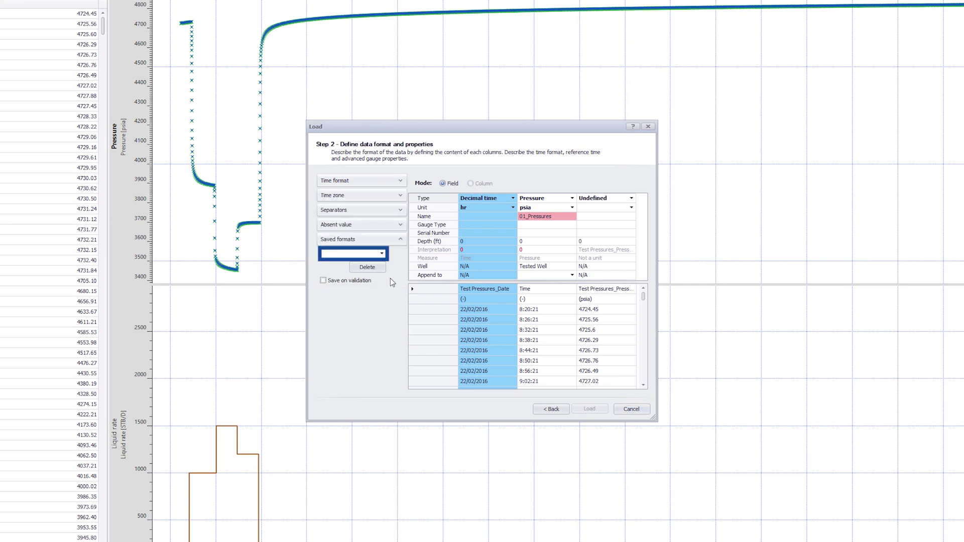
pyautogui.click(382, 254)
pyautogui.click(344, 291)
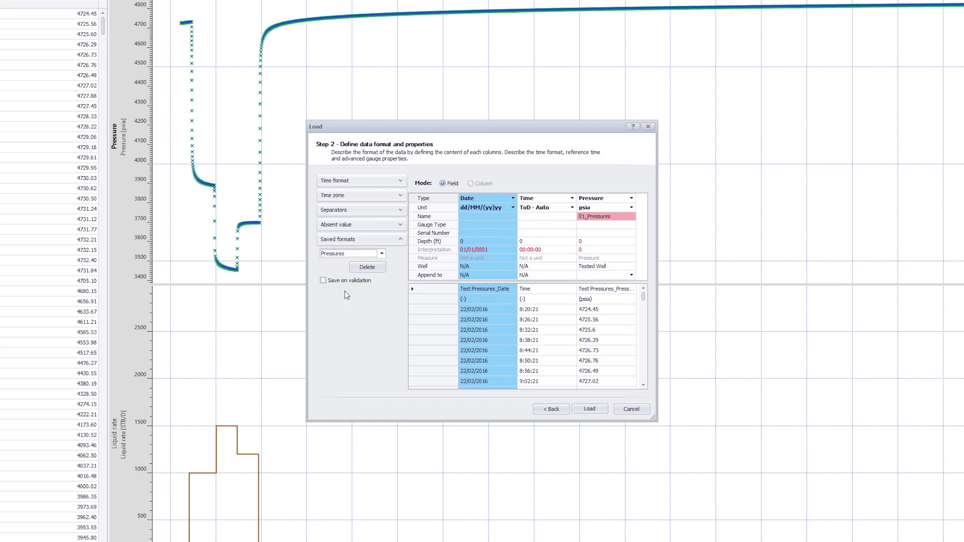
pyautogui.click(430, 310)
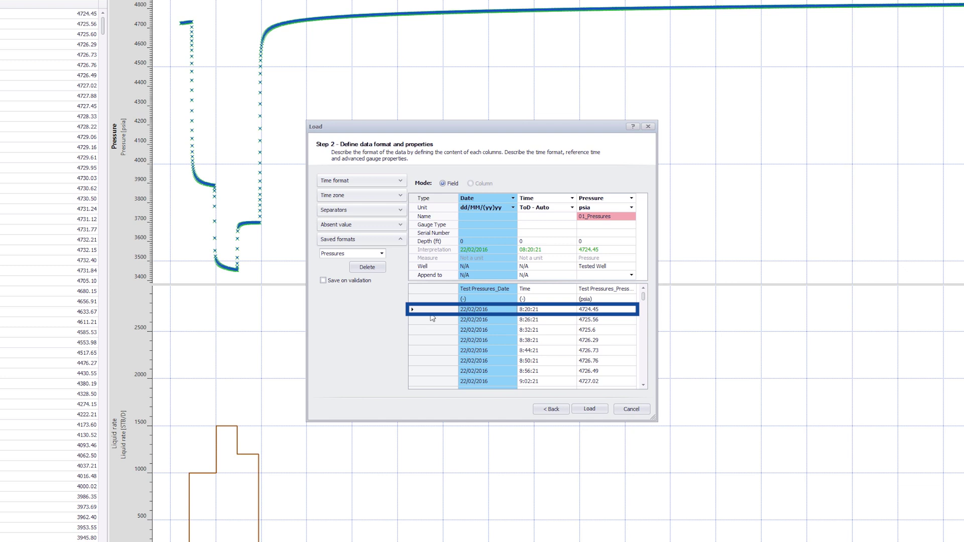
# Name the pressure column 01, load the Part 1 data with the time correction accepted, and show the legends on the QAQC plots.
pyautogui.click(605, 216)
pyautogui.moveTo(611, 216); pyautogui.dragTo(585, 217)
pyautogui.press('BackSpace')
pyautogui.click(579, 409)
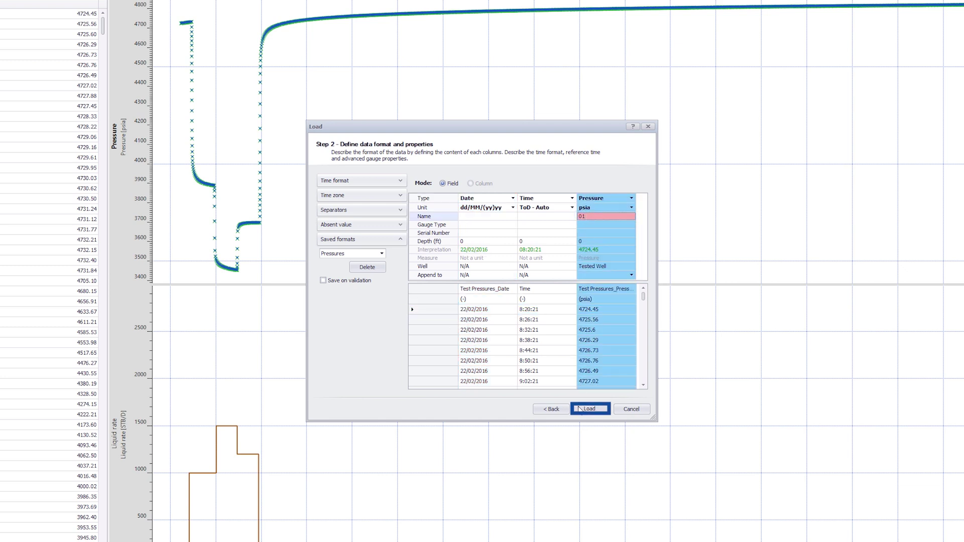
pyautogui.click(492, 336)
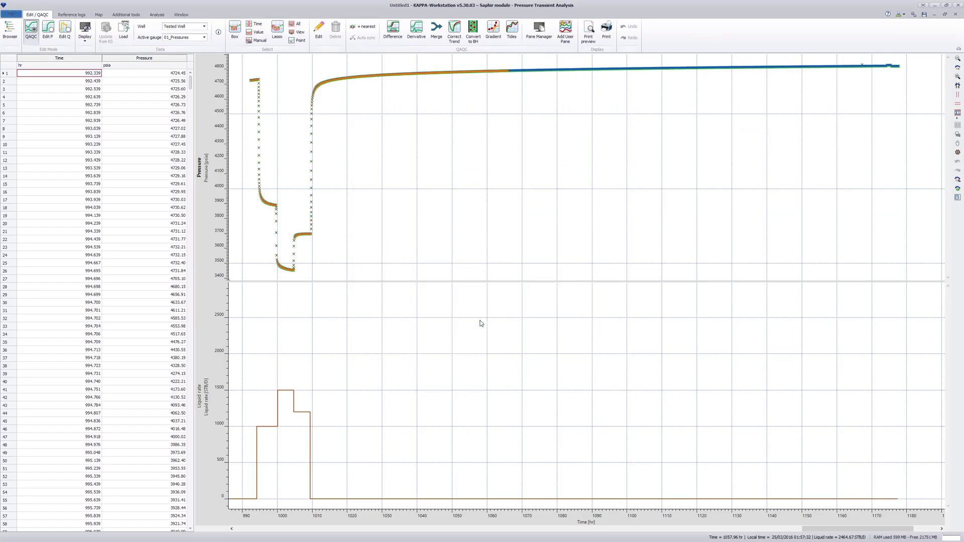
pyautogui.rightClick(532, 240)
pyautogui.click(547, 246)
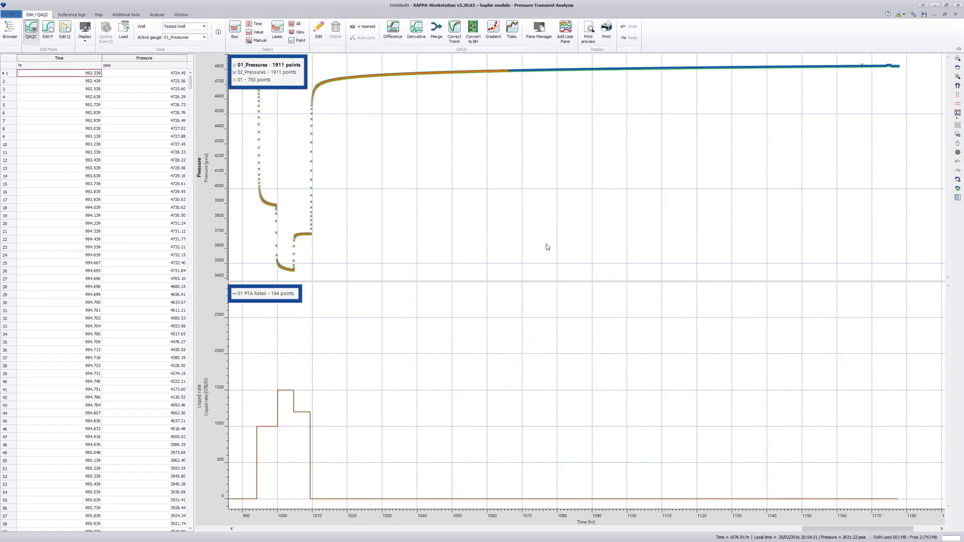
# Load a further data source from the Part 2 sheet of 01_Pressures.xlsx and continue to the data format definition.
pyautogui.click(123, 40)
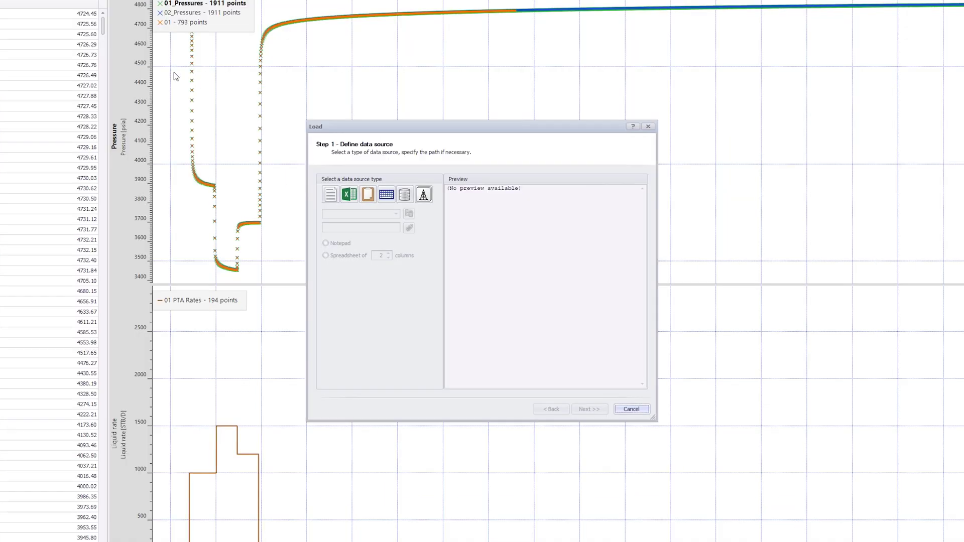
pyautogui.click(379, 212)
pyautogui.click(462, 205)
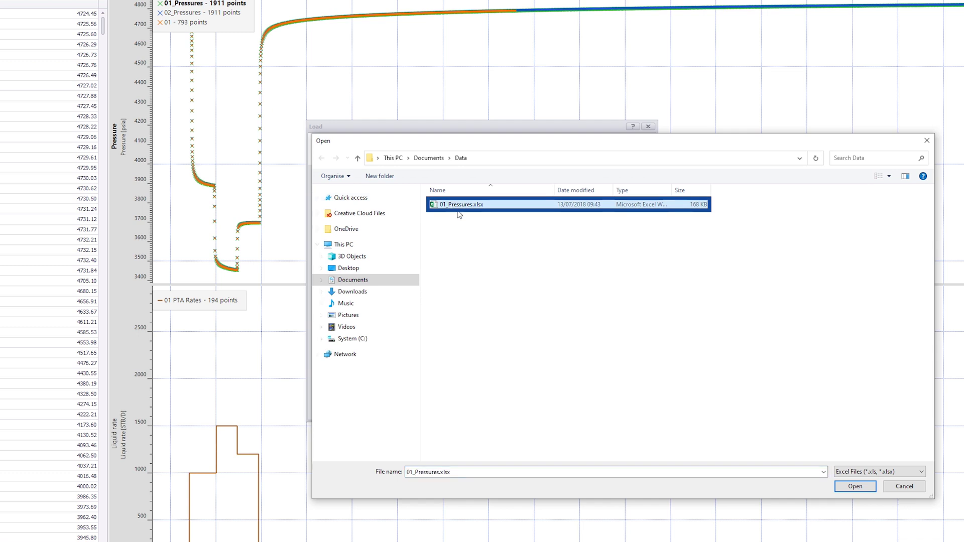
pyautogui.click(845, 487)
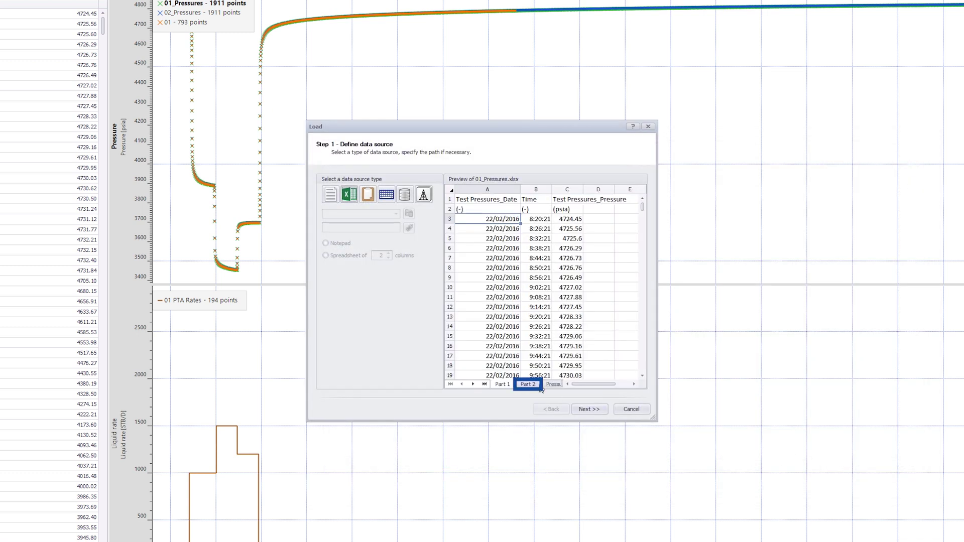
pyautogui.click(590, 409)
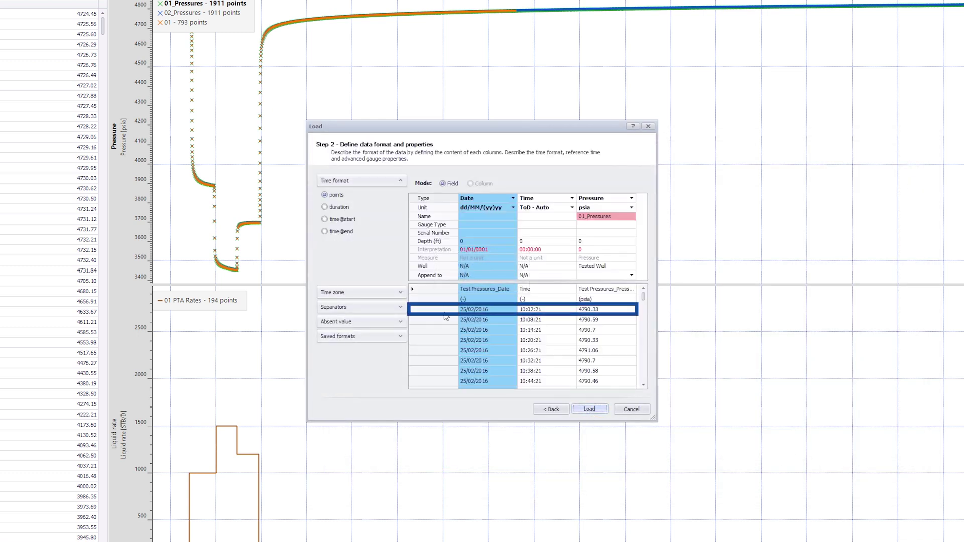
# Name the Part 2 pressure column 02 and load the data, accepting the time correction.
pyautogui.click(617, 220)
pyautogui.moveTo(616, 220); pyautogui.dragTo(578, 220)
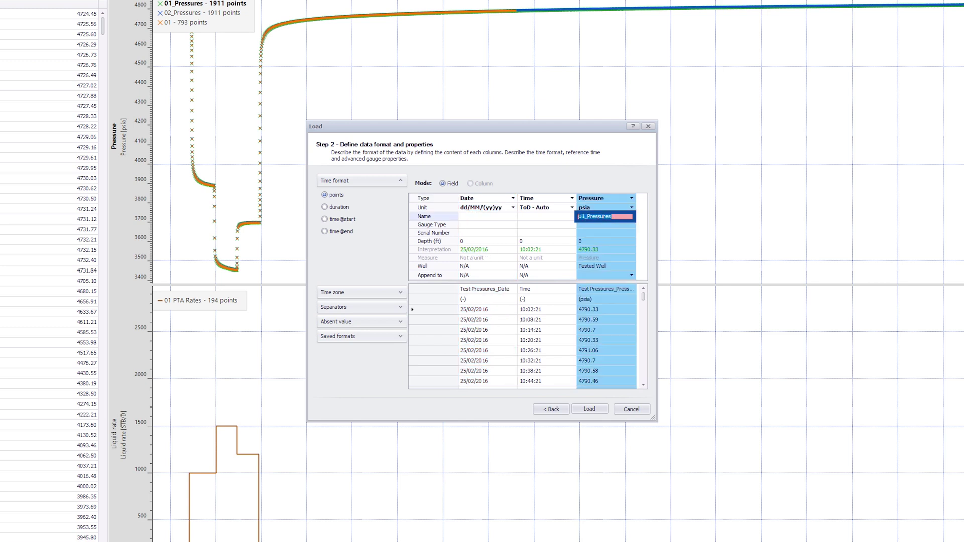
pyautogui.write('02')
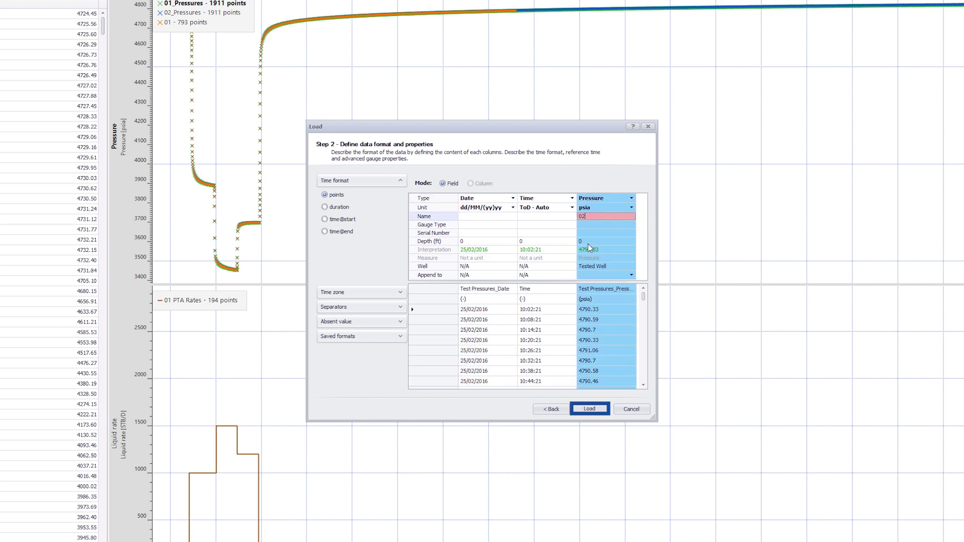
pyautogui.click(594, 408)
pyautogui.click(482, 338)
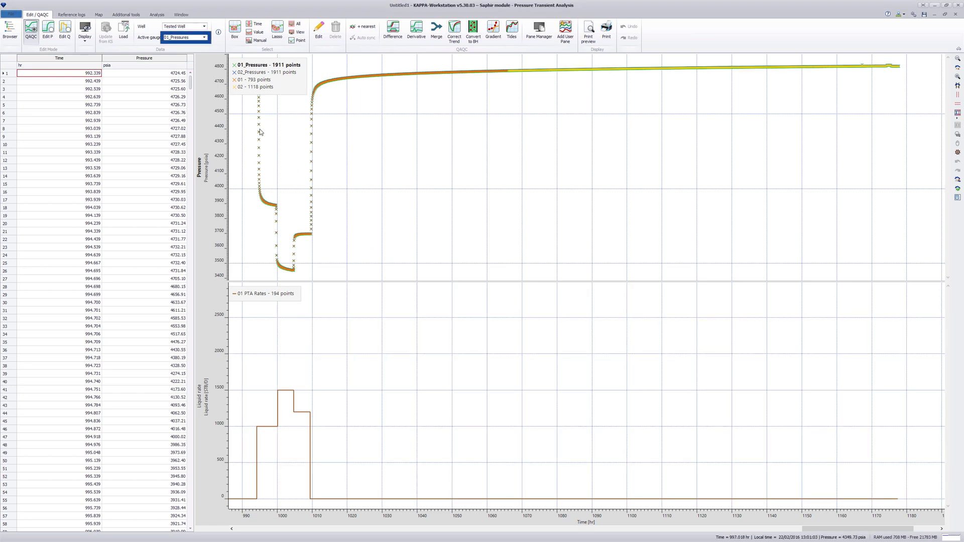
# Make 02_Pressures, 01 and finally 02 the active gauge on the QAQC plots.
pyautogui.click(204, 37)
pyautogui.click(176, 50)
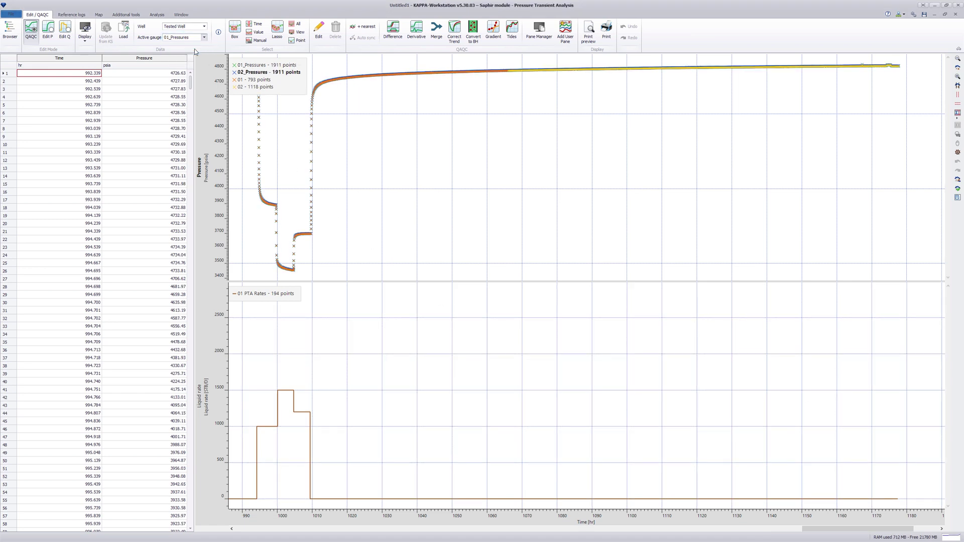
pyautogui.click(204, 37)
pyautogui.click(200, 55)
pyautogui.click(204, 37)
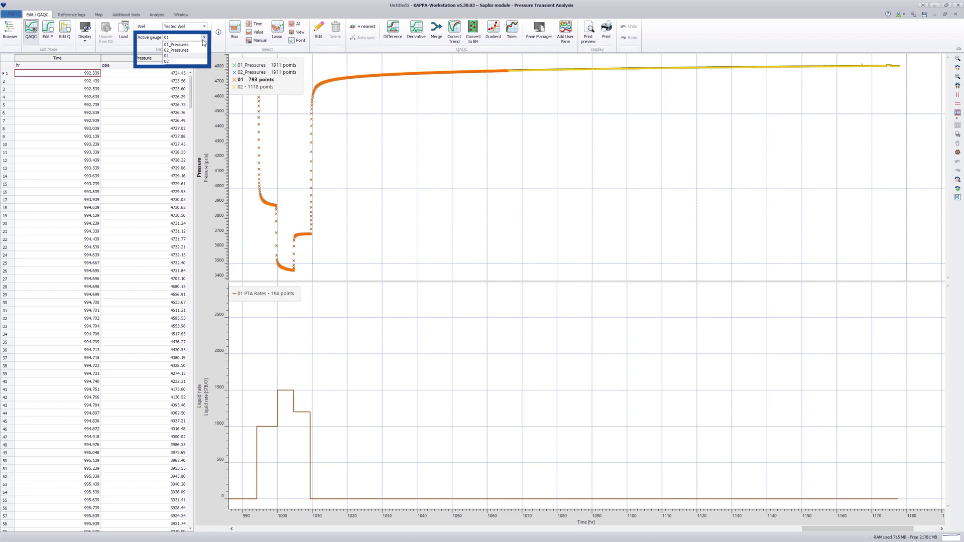
pyautogui.click(200, 61)
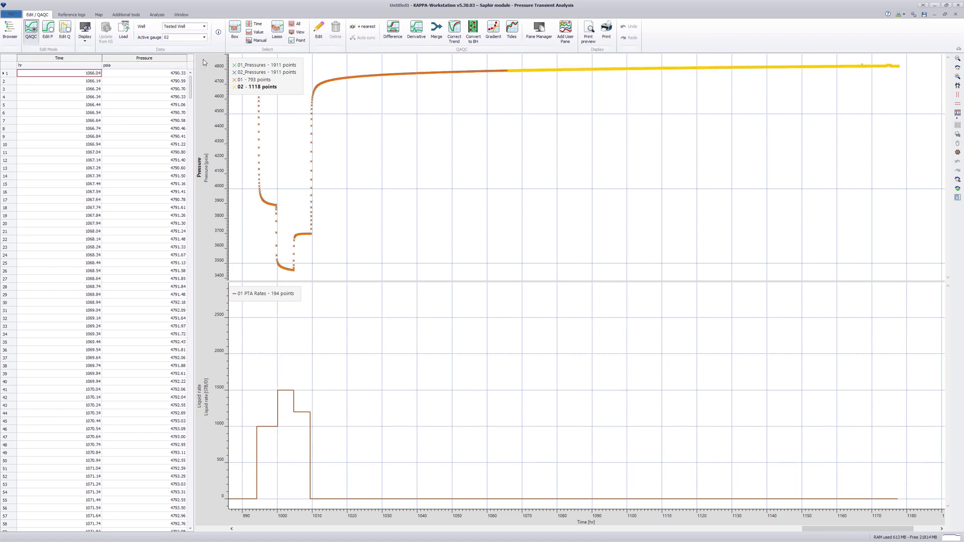
# Preview merging gauge 01 with gauge 02 as a new gauge, and leave without merging them.
pyautogui.click(436, 38)
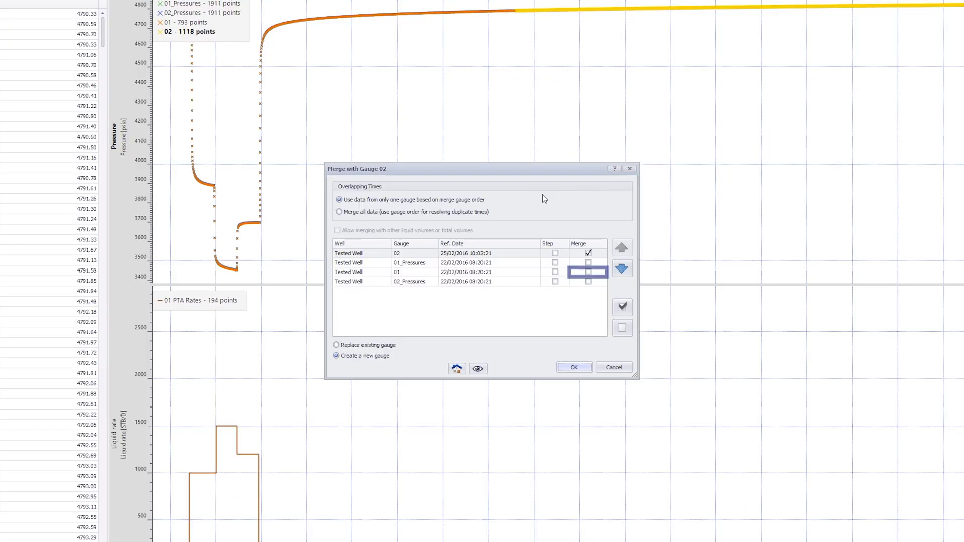
pyautogui.click(563, 272)
pyautogui.click(483, 369)
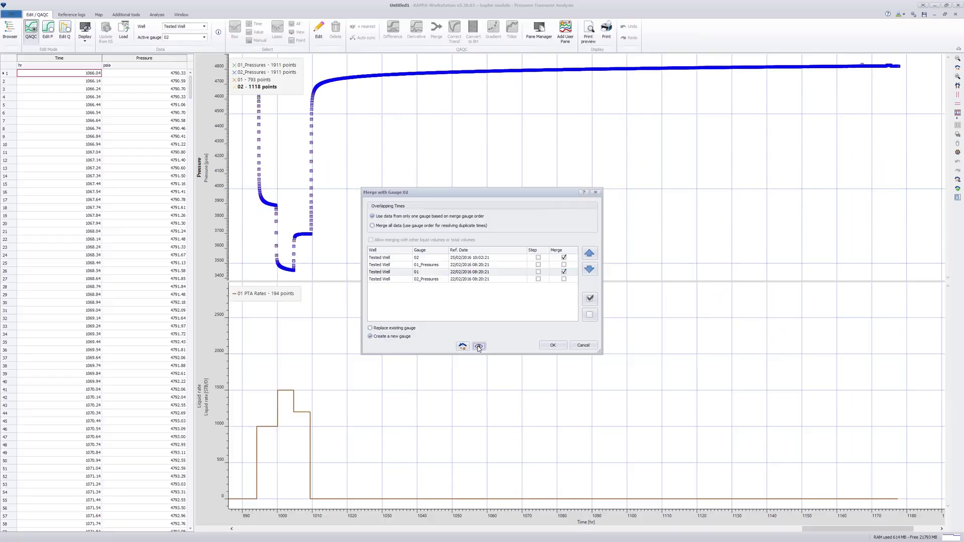
pyautogui.click(581, 347)
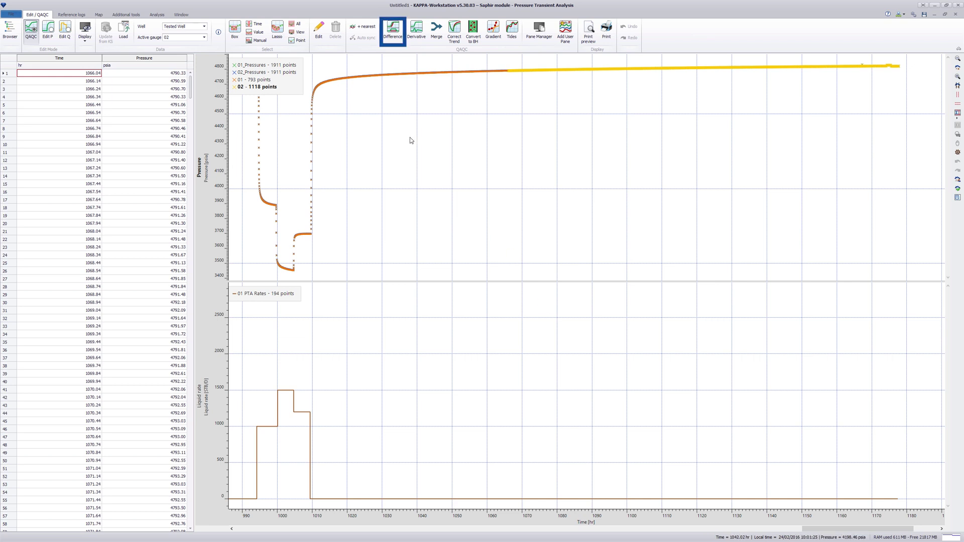
# Compute the gauge differences with 02_Pressures as the reference gauge and 1000 points, and move the difference legend clear of the curves.
pyautogui.click(395, 38)
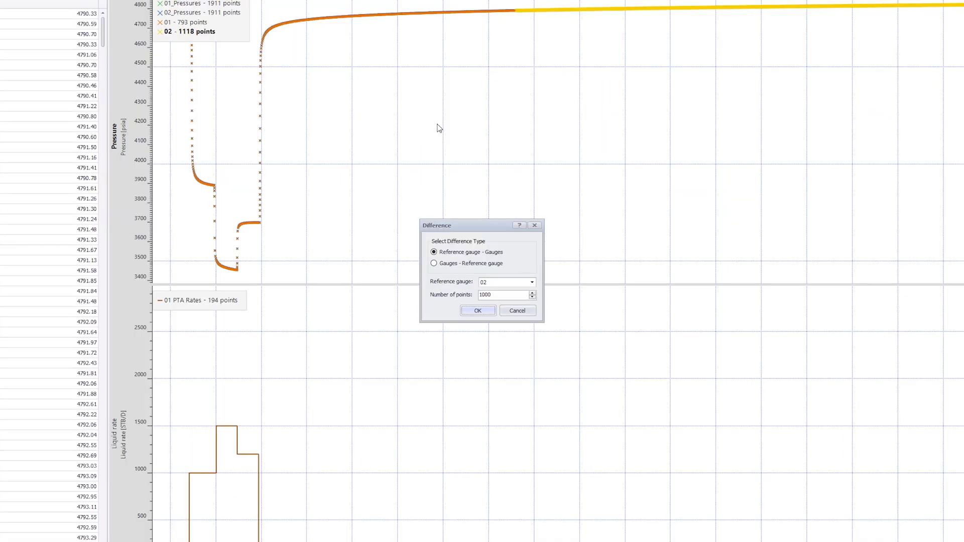
pyautogui.click(531, 282)
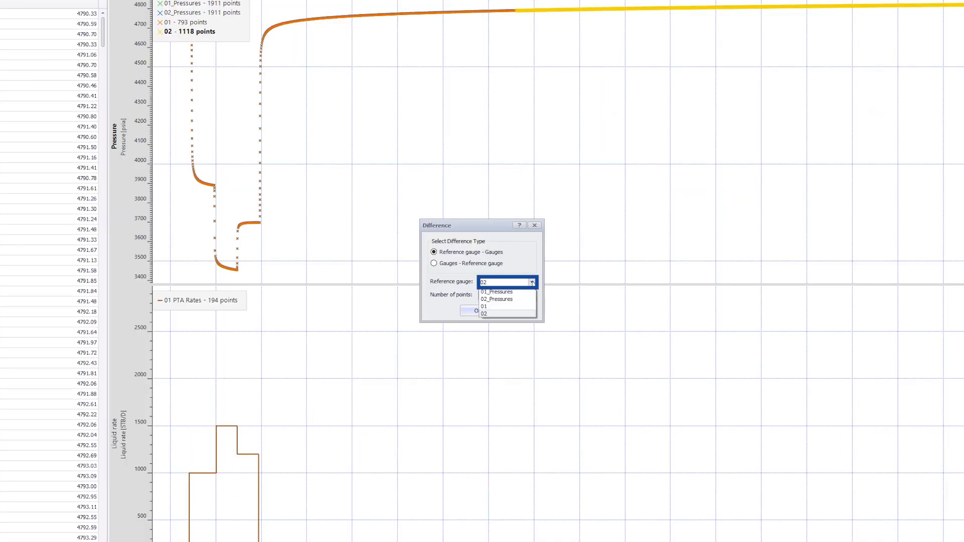
pyautogui.click(511, 299)
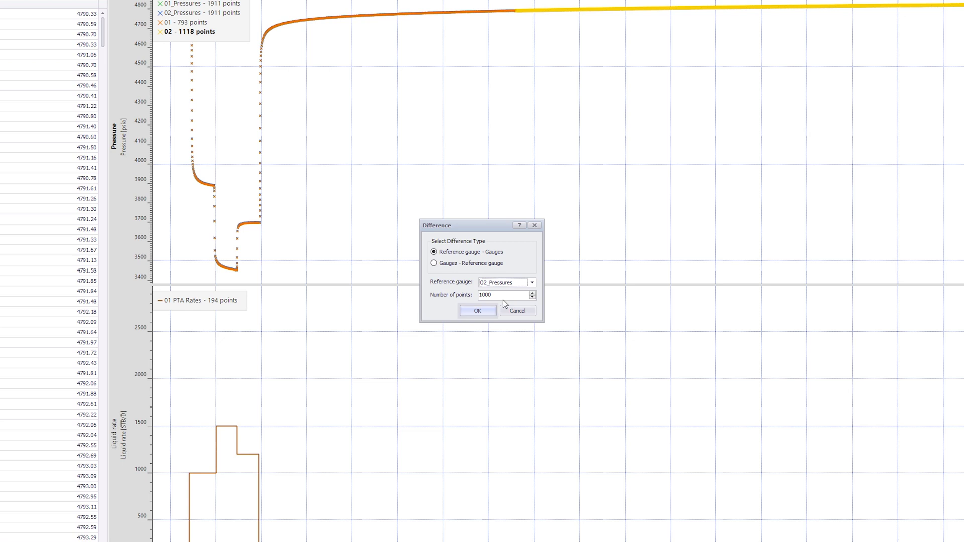
pyautogui.click(481, 311)
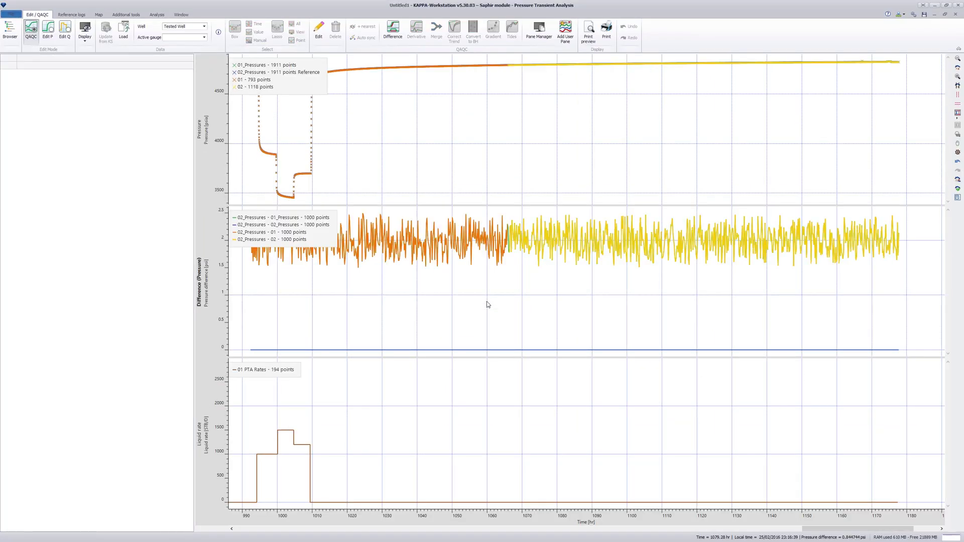
pyautogui.moveTo(301, 238); pyautogui.dragTo(293, 301)
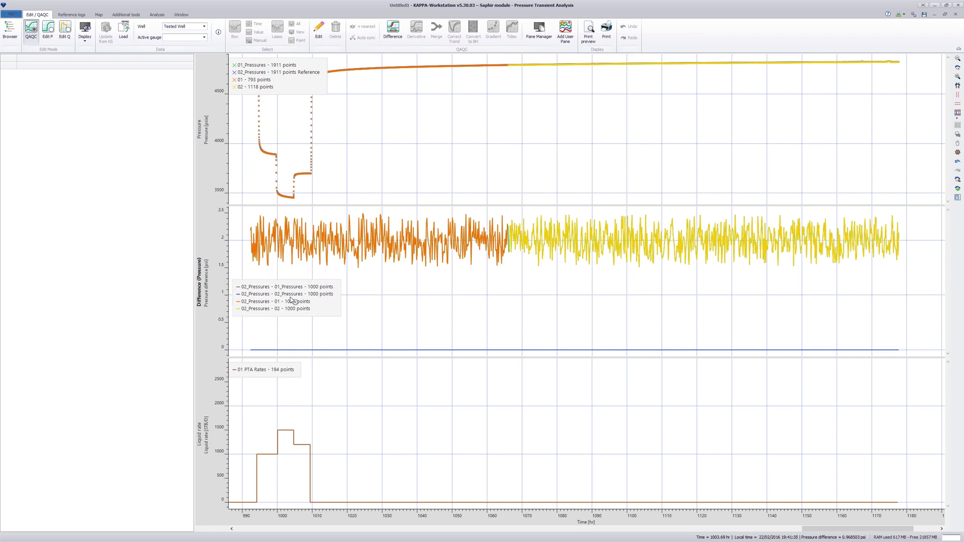
# Activate the pressure plot and consult the help topic on converting pressure to bottomhole depth.
pyautogui.click(255, 189)
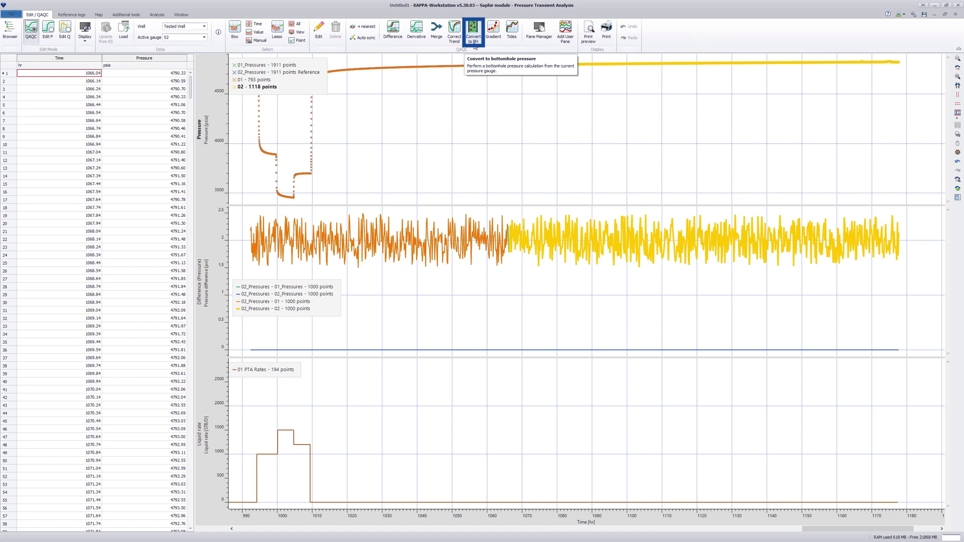
pyautogui.press('F1')
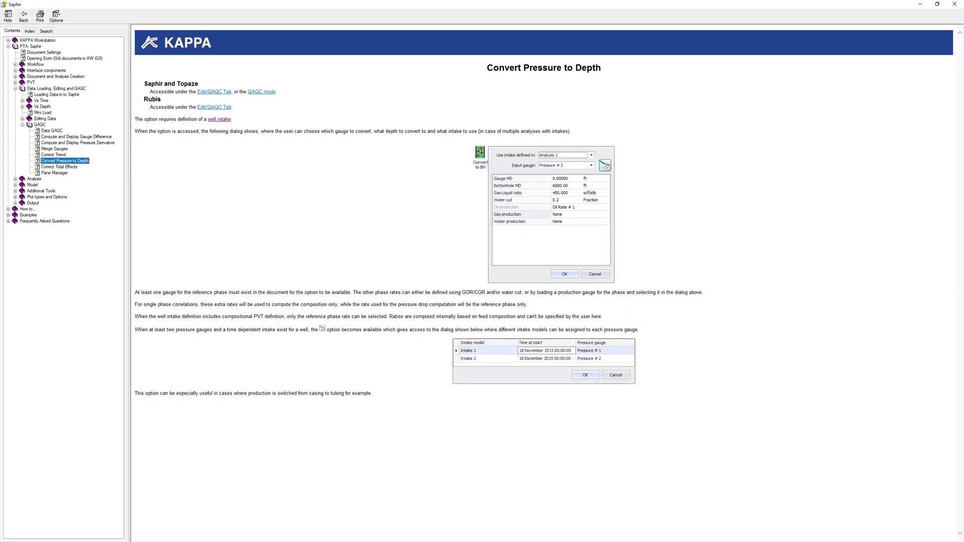
pyautogui.hotkey('alt', 'F4')
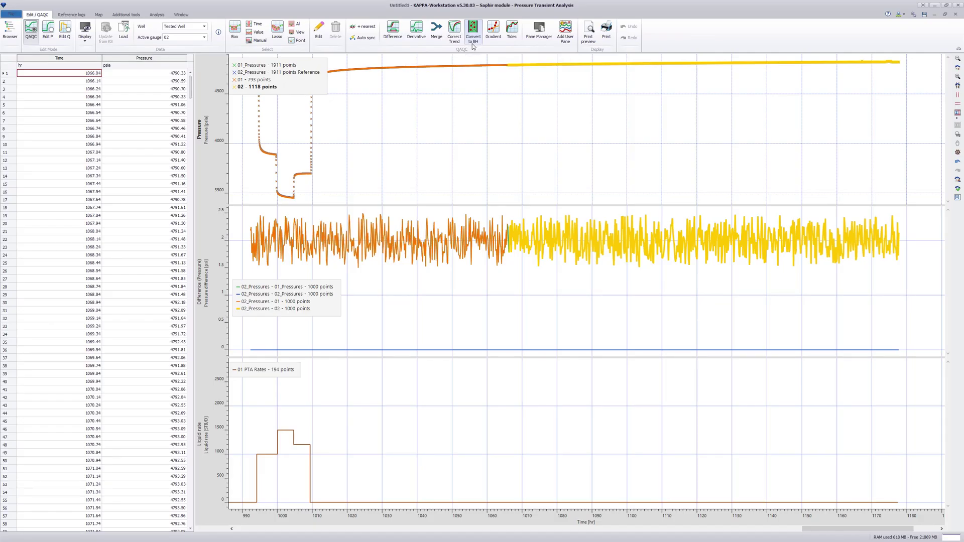
# Switch to pressure data editing and display the 01_Pressures gauge instead of gauge 02 at full pressure scale.
pyautogui.click(52, 39)
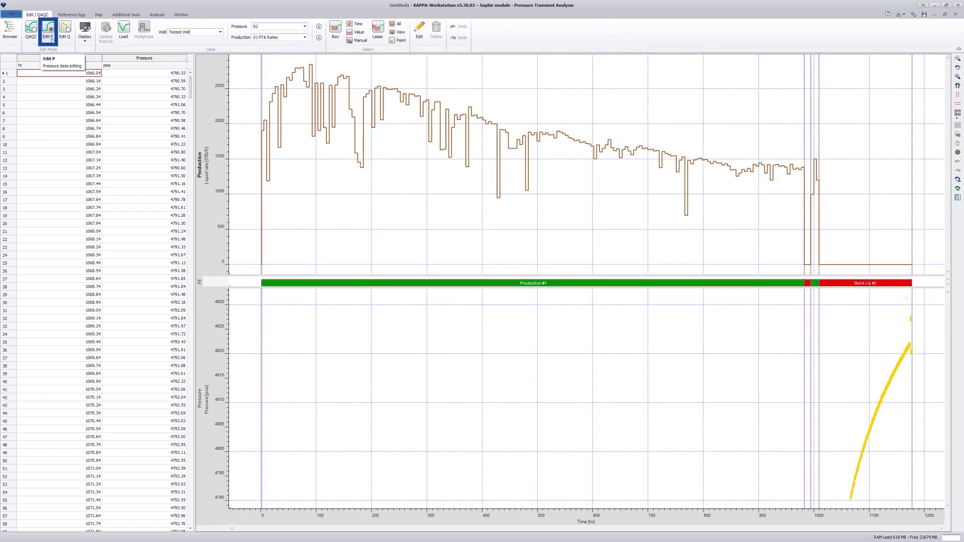
pyautogui.click(304, 26)
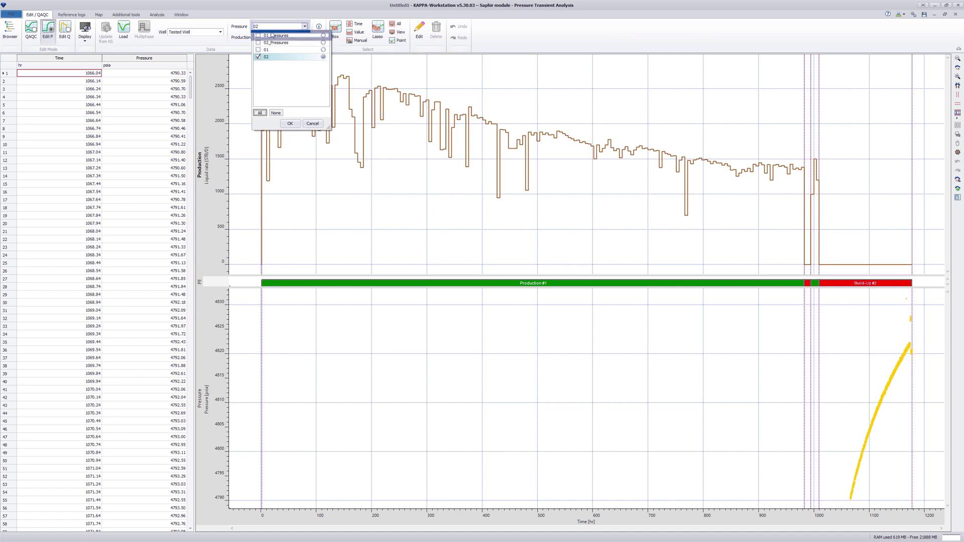
pyautogui.click(258, 36)
pyautogui.click(294, 123)
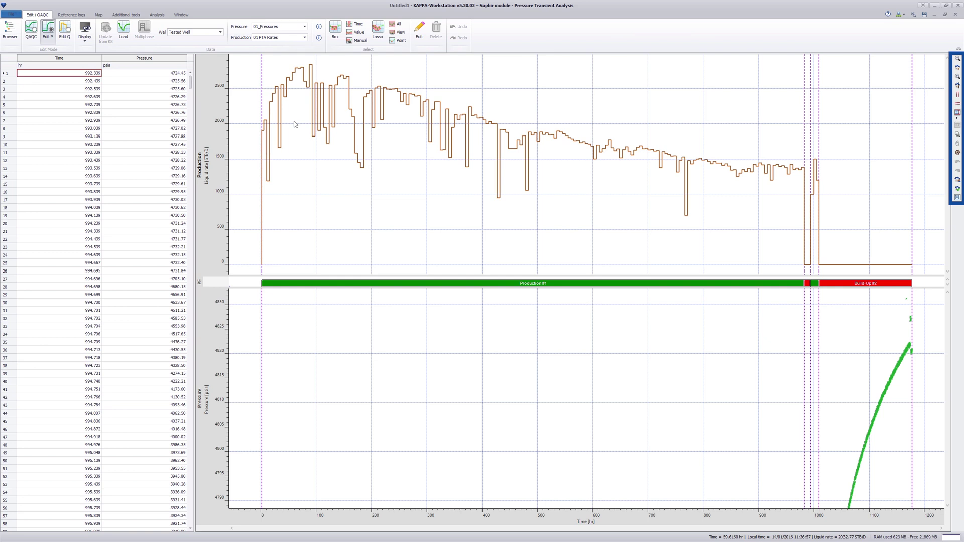
pyautogui.rightClick(309, 322)
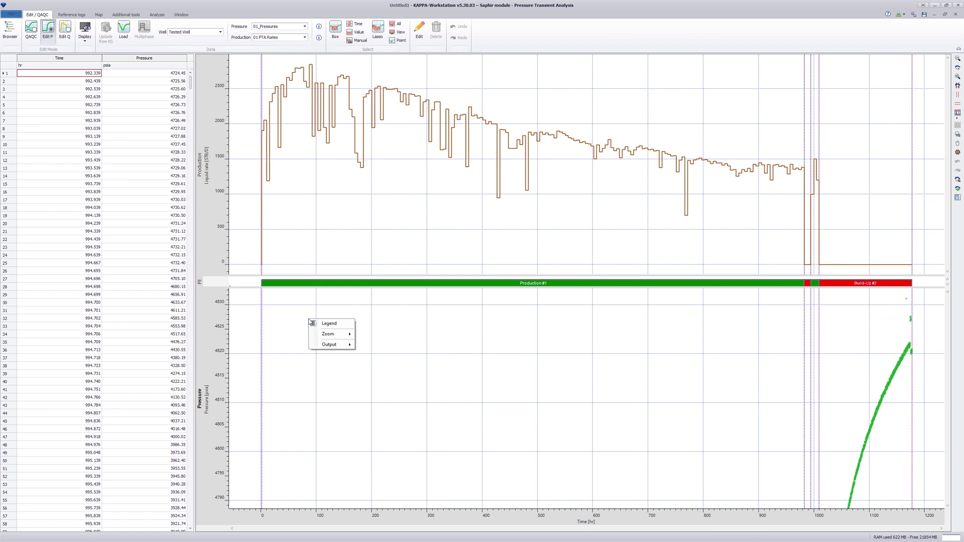
pyautogui.moveTo(332, 334)
pyautogui.click(396, 344)
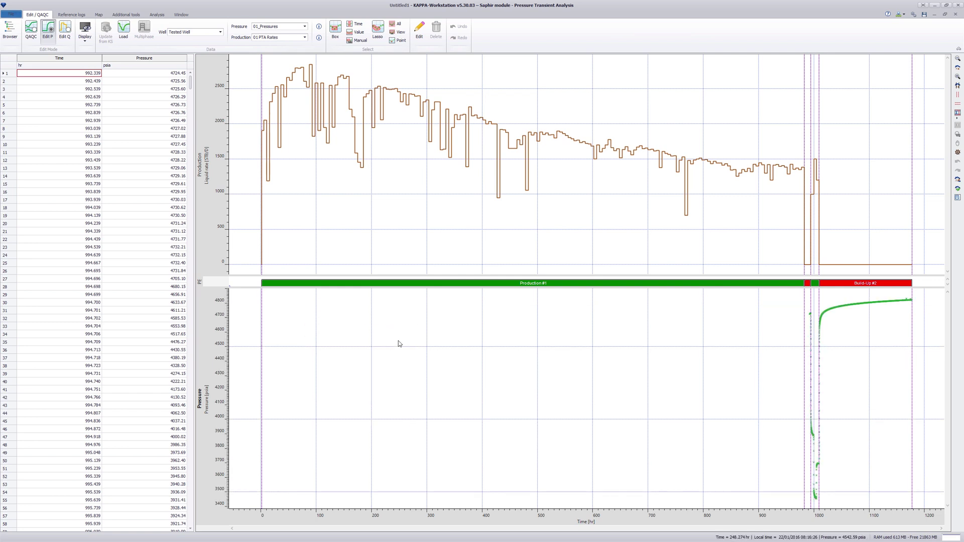
# Remove the single outlier above the build-up trend near 1167 hr from 01_Pressures, saving the result as a new gauge named Edited.
pyautogui.click(957, 76)
pyautogui.moveTo(897, 298); pyautogui.dragTo(916, 307)
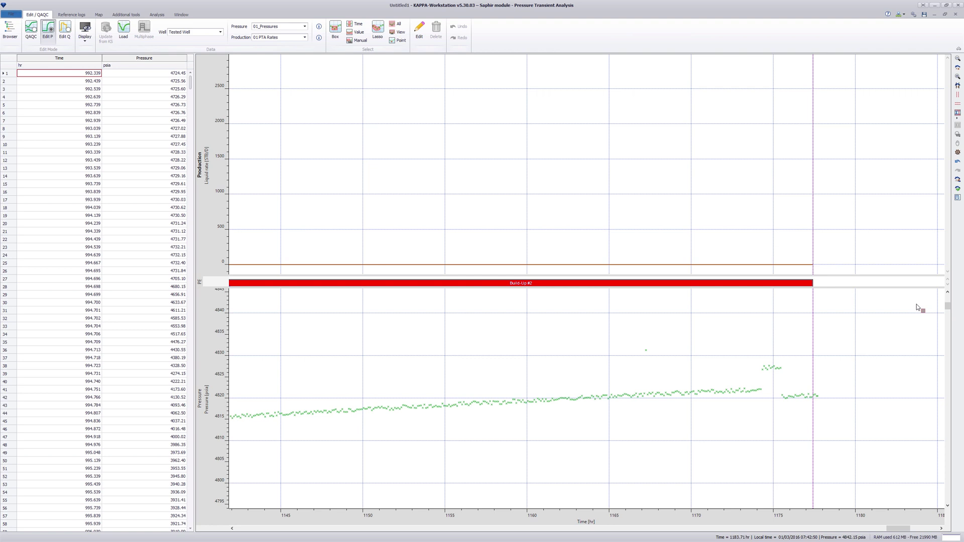
pyautogui.click(336, 39)
pyautogui.moveTo(639, 342); pyautogui.dragTo(659, 364)
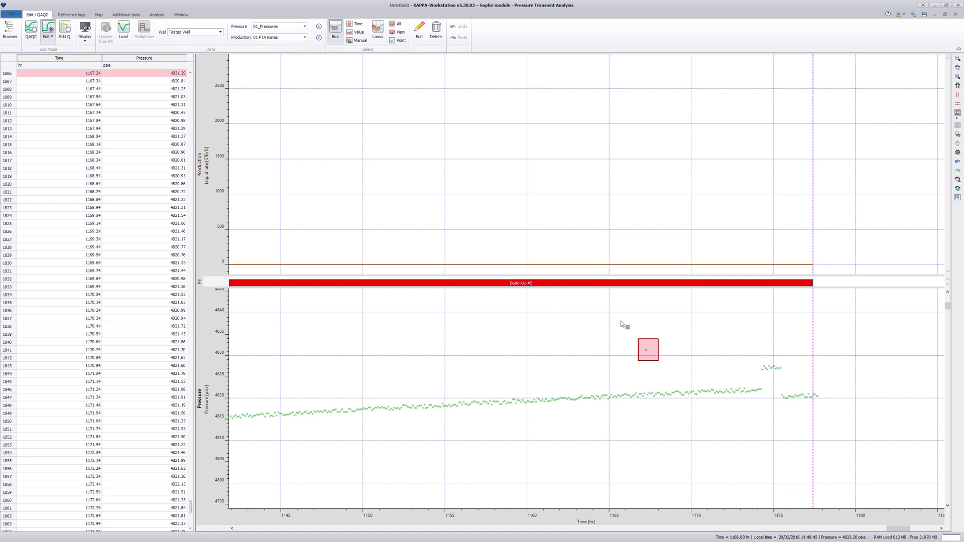
pyautogui.click(438, 40)
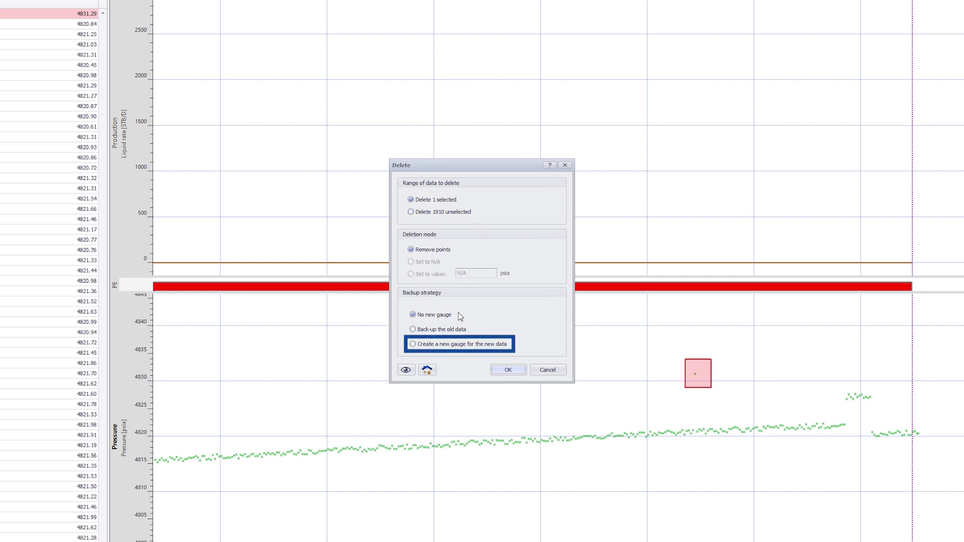
pyautogui.click(500, 345)
pyautogui.click(502, 371)
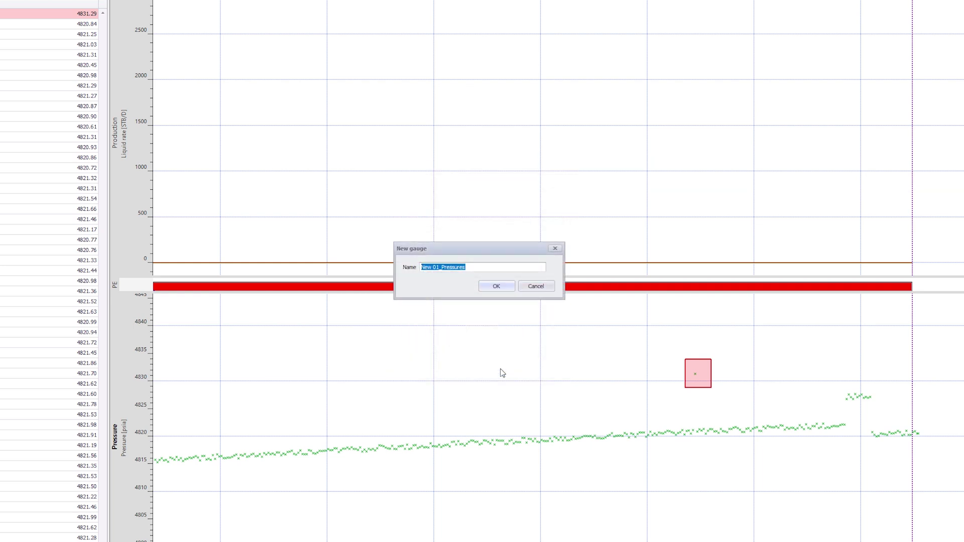
pyautogui.write('Edite')
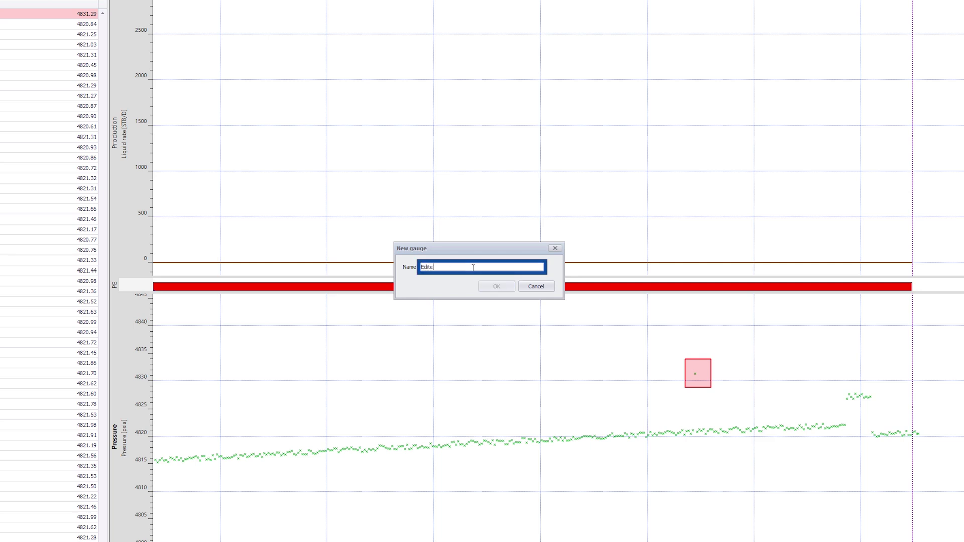
pyautogui.write('d')
pyautogui.click(495, 286)
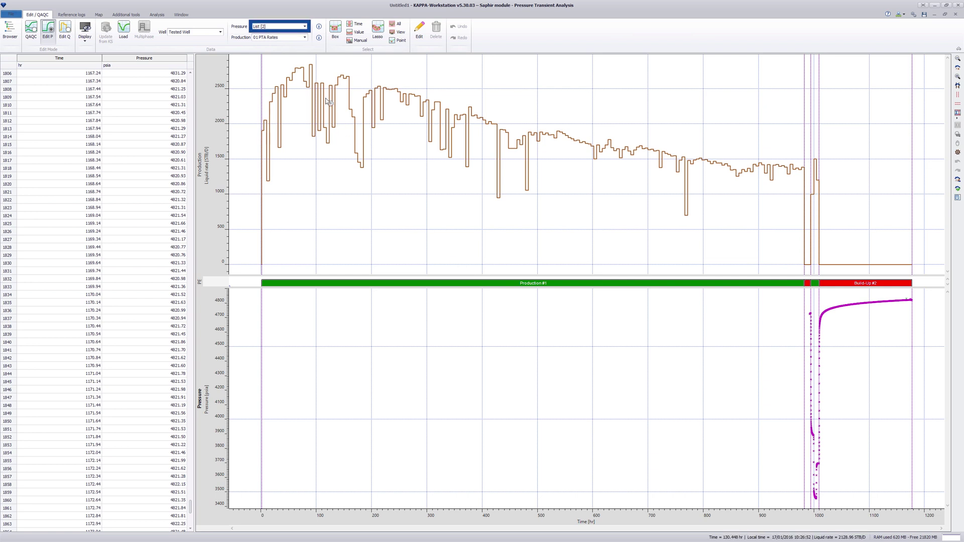
# Display only the Edited gauge by removing 01_Pressures from the pressure selection.
pyautogui.click(304, 26)
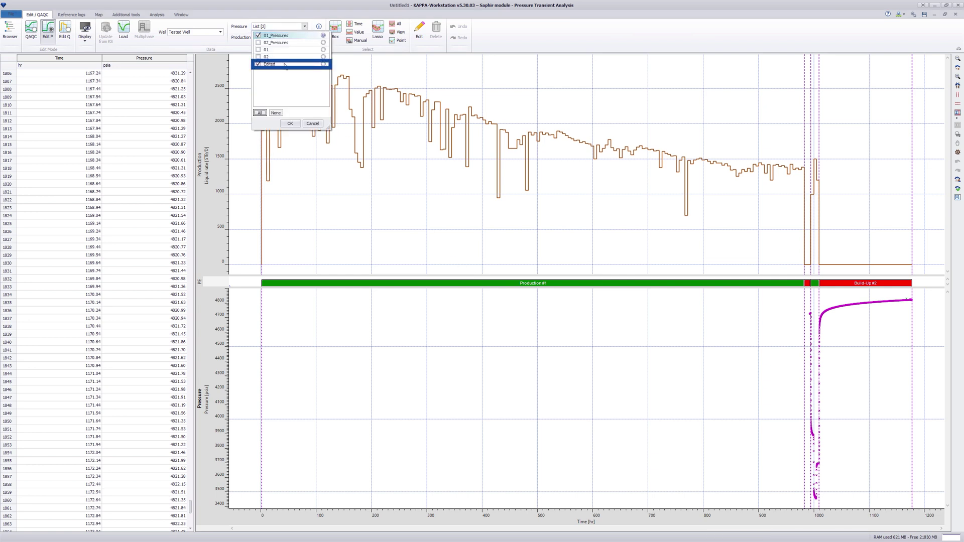
pyautogui.click(271, 35)
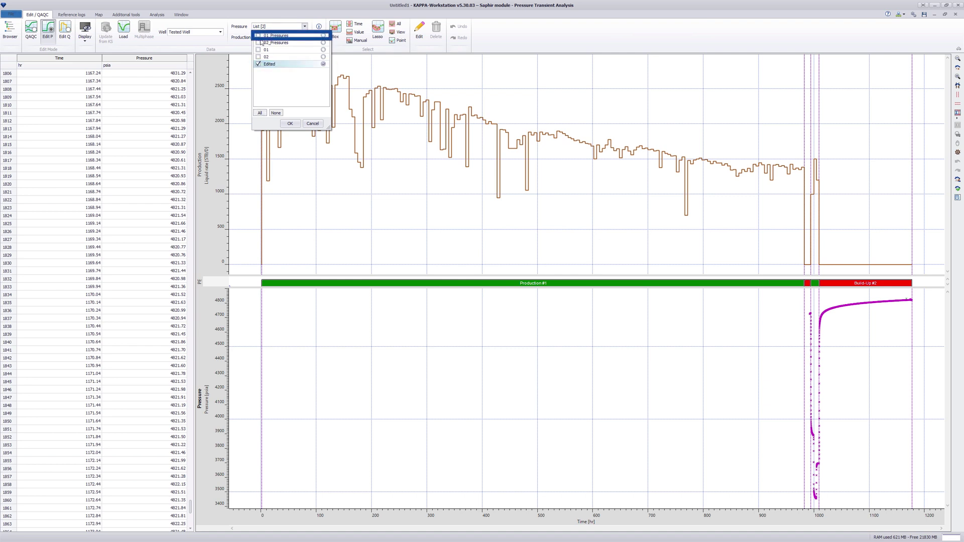
pyautogui.click(290, 123)
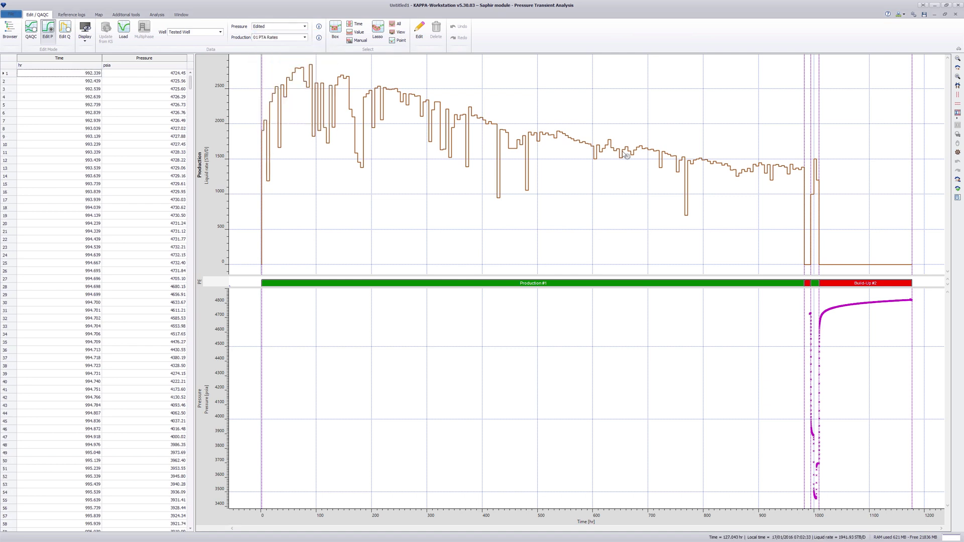
# Lasso the 12 raised points near 1175 hr at the end of the build-up and remove them without creating a new gauge.
pyautogui.click(957, 76)
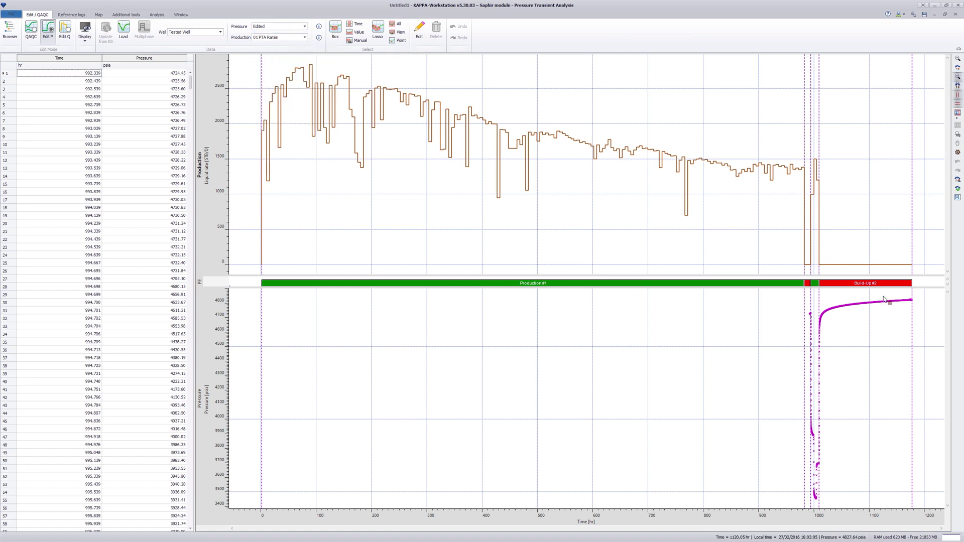
pyautogui.moveTo(891, 293); pyautogui.dragTo(914, 304)
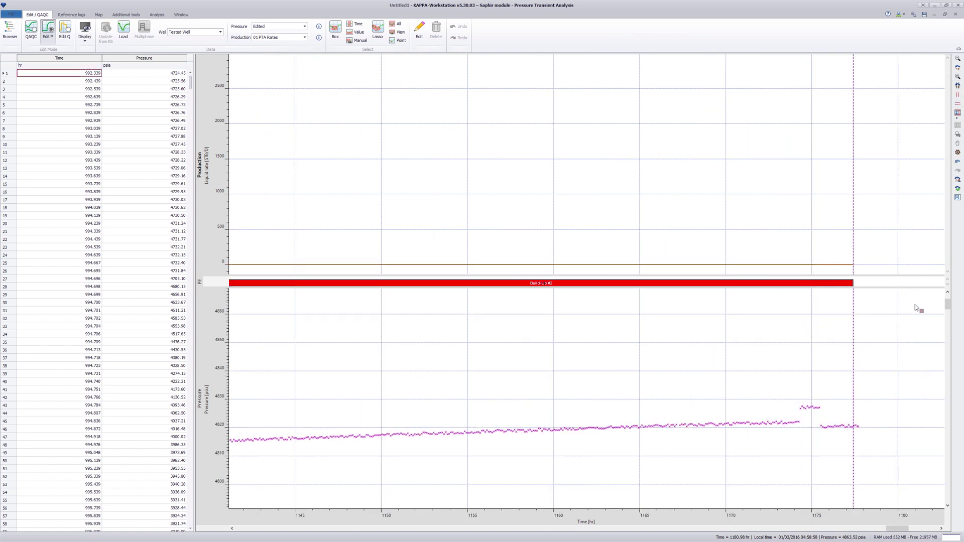
pyautogui.click(378, 39)
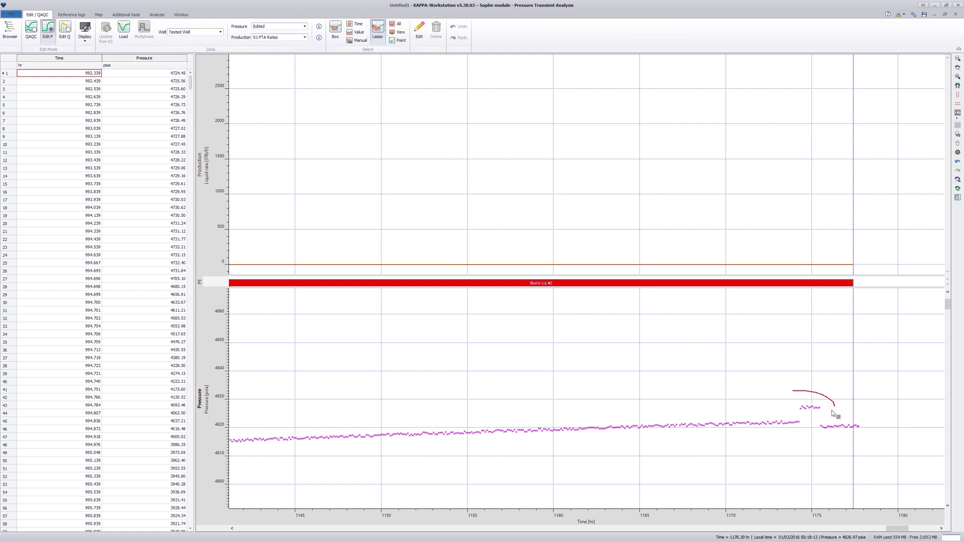
pyautogui.moveTo(831, 410)
pyautogui.mouseDown()
pyautogui.moveTo(782, 409)
pyautogui.moveTo(799, 393)
pyautogui.mouseUp()
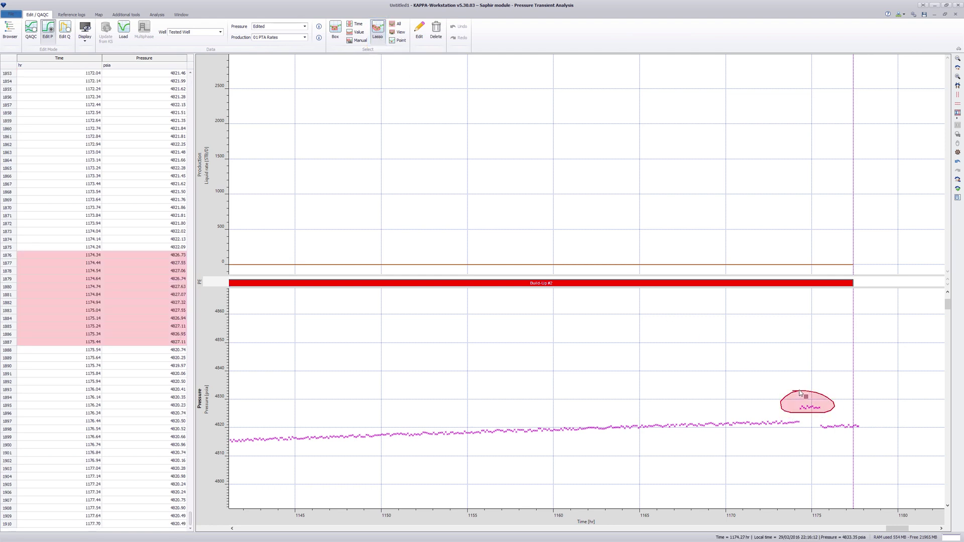
pyautogui.click(436, 35)
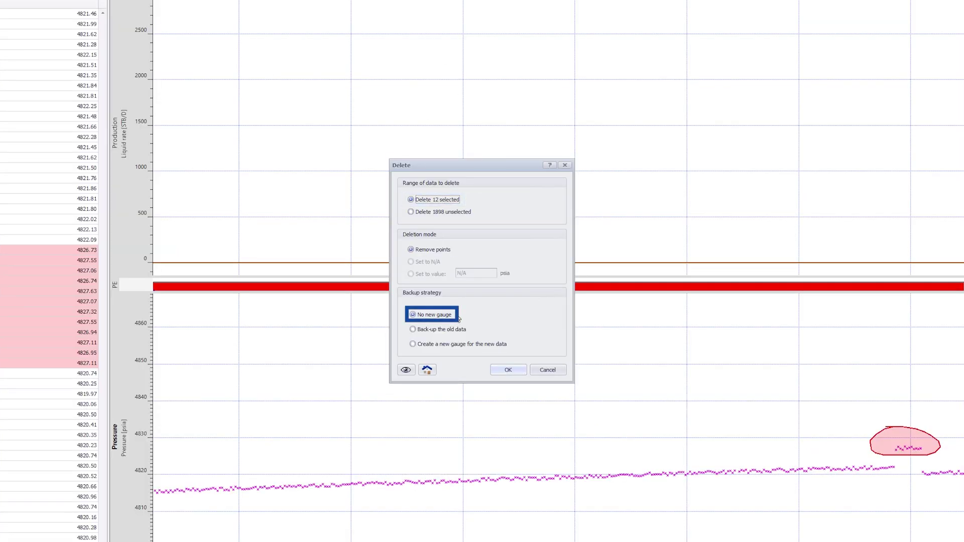
pyautogui.click(508, 370)
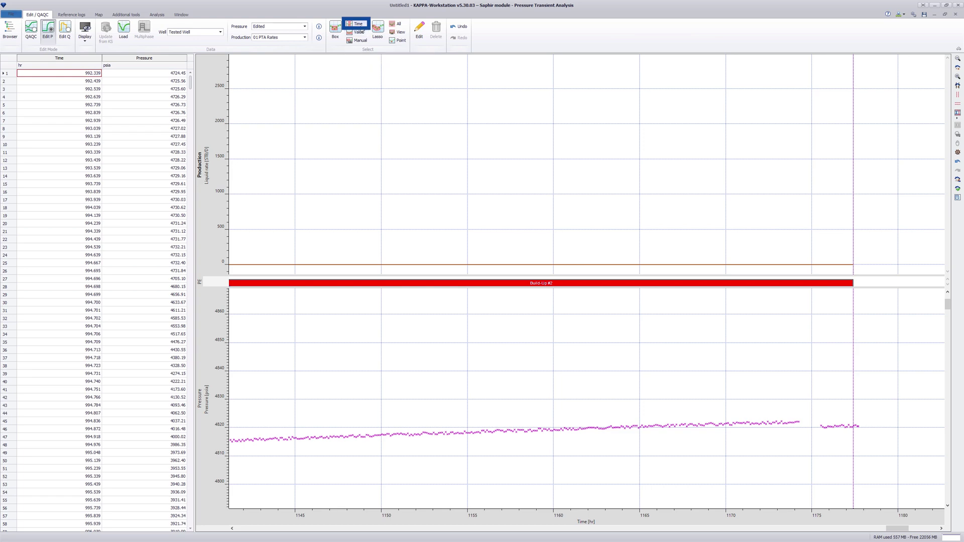
# Open the help topic on the Edit P pressure editing mode.
pyautogui.press('F1')
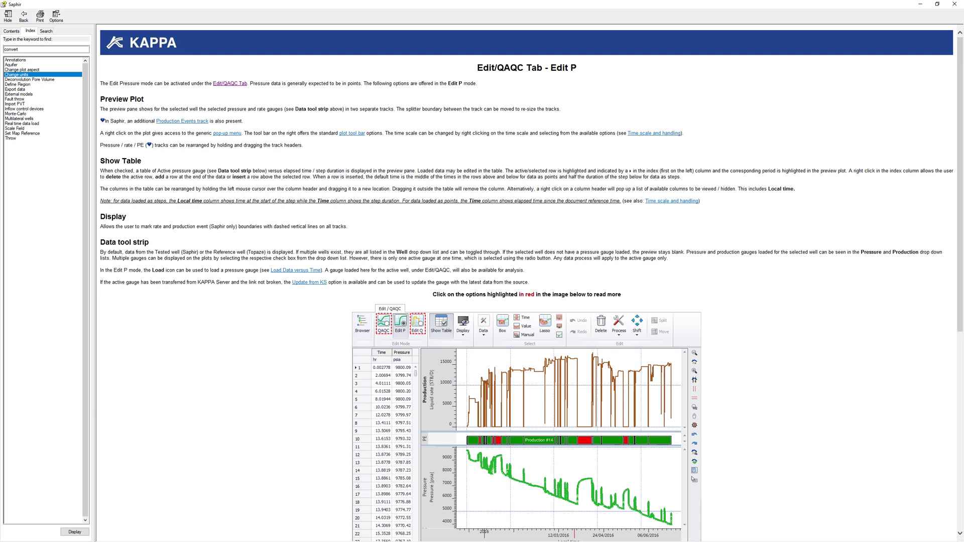
# Close the help window and switch to the Edit Q mode for rate editing, showing the full production history.
pyautogui.hotkey('alt', 'F4')
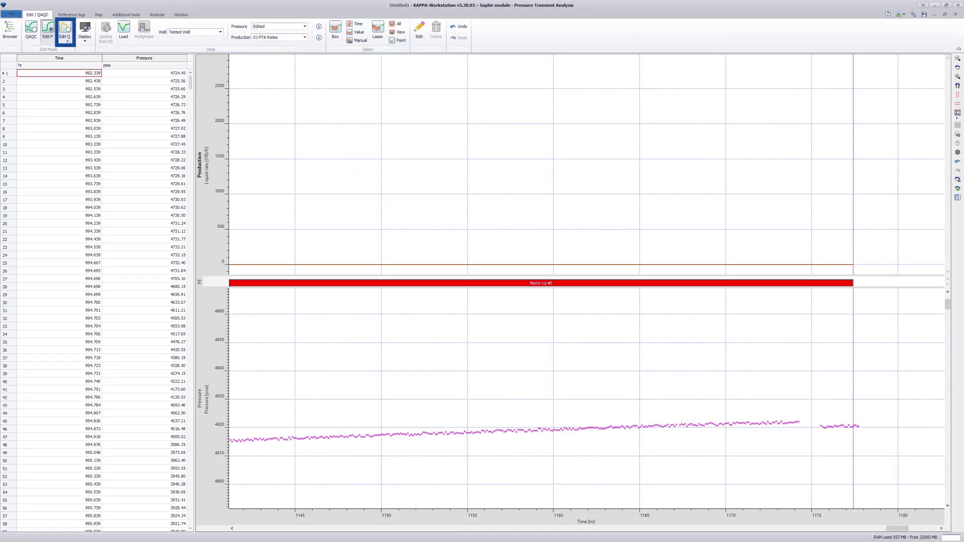
pyautogui.click(64, 31)
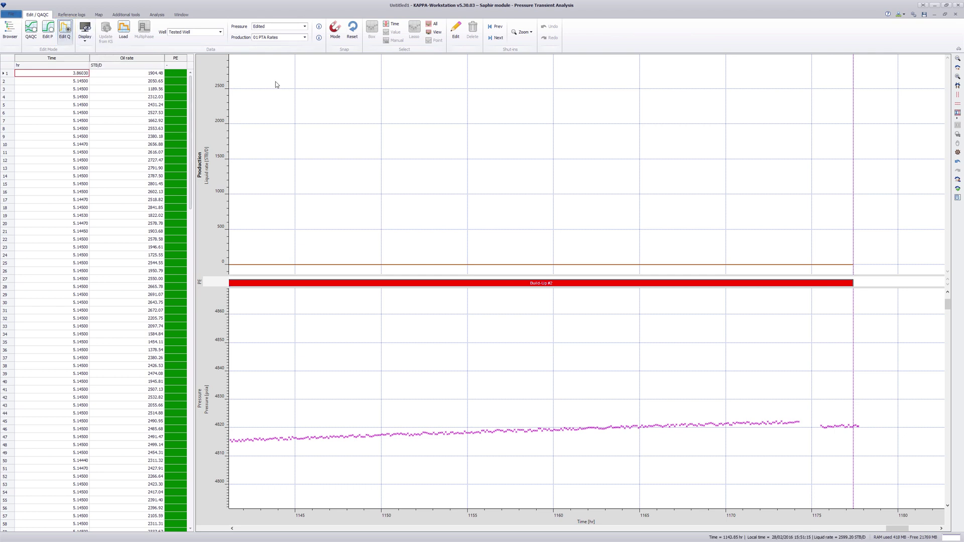
pyautogui.click(957, 68)
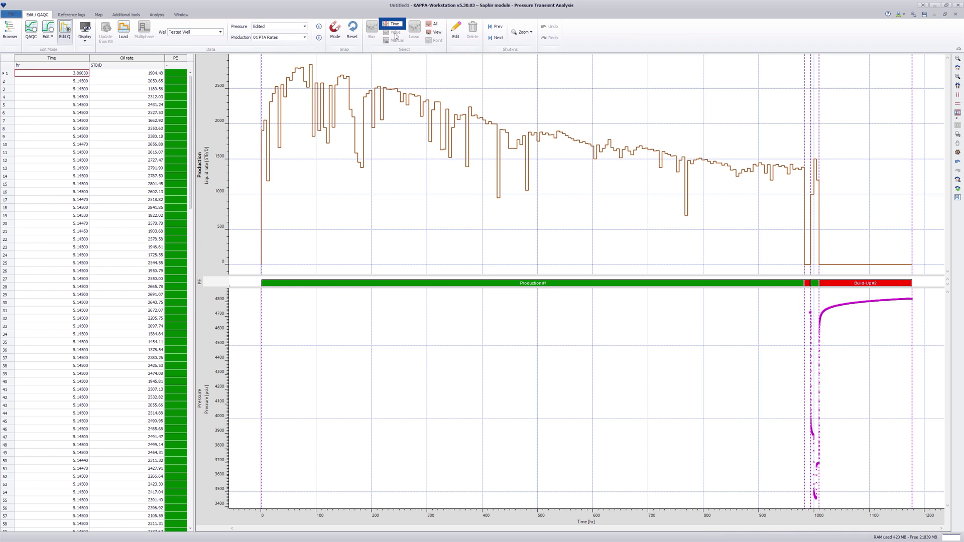
# Select the whole Production #1 period by time, set up a Simplify with a 10 % Δq constraint and preview it.
pyautogui.click(395, 25)
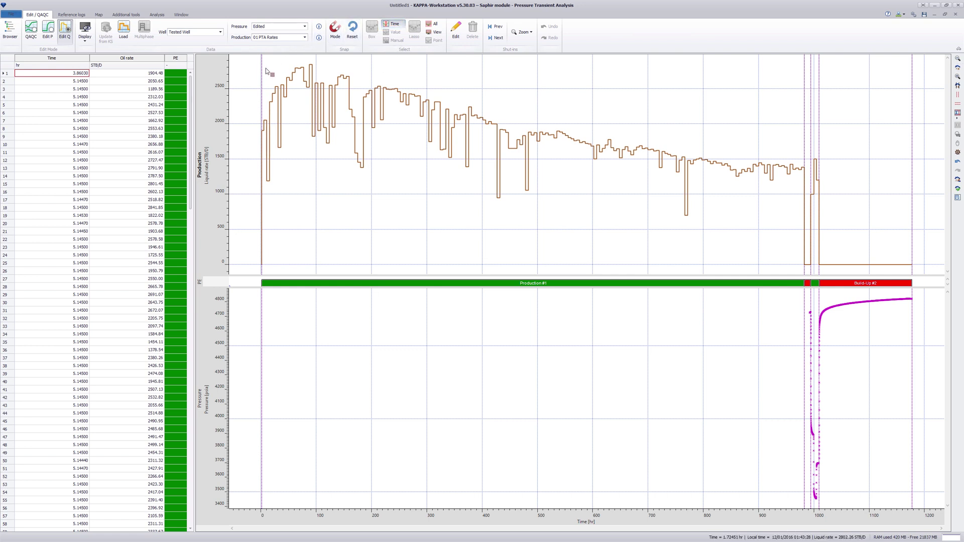
pyautogui.moveTo(266, 68); pyautogui.dragTo(804, 145)
pyautogui.click(455, 31)
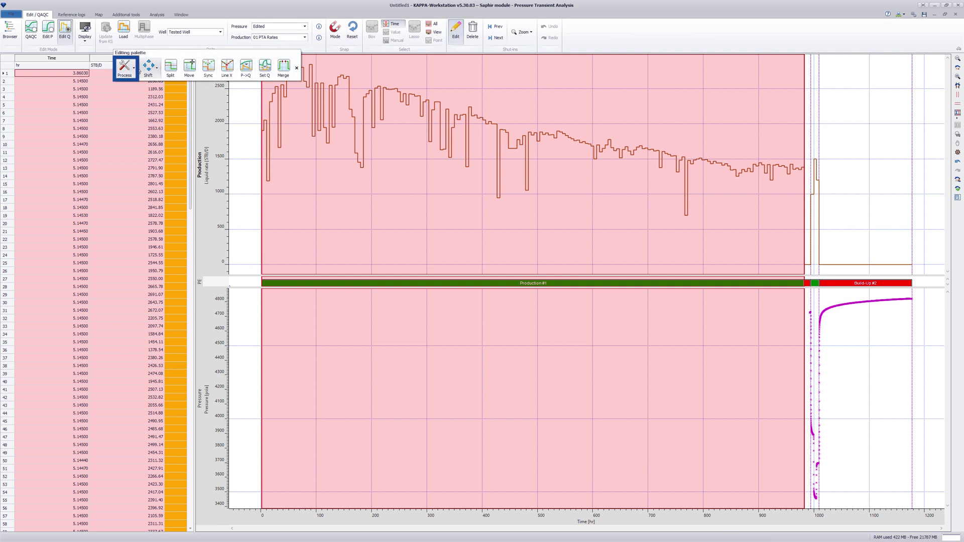
pyautogui.click(125, 67)
pyautogui.click(131, 102)
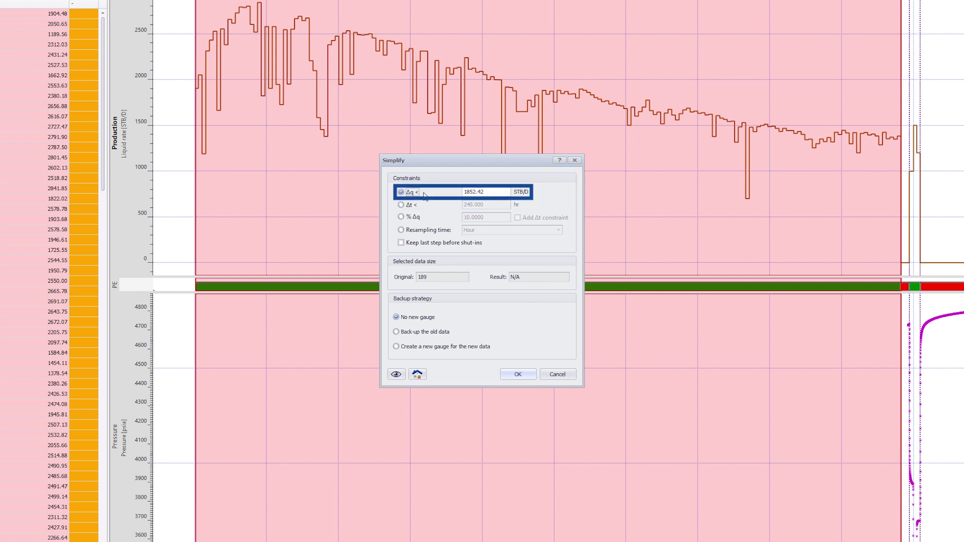
pyautogui.click(400, 216)
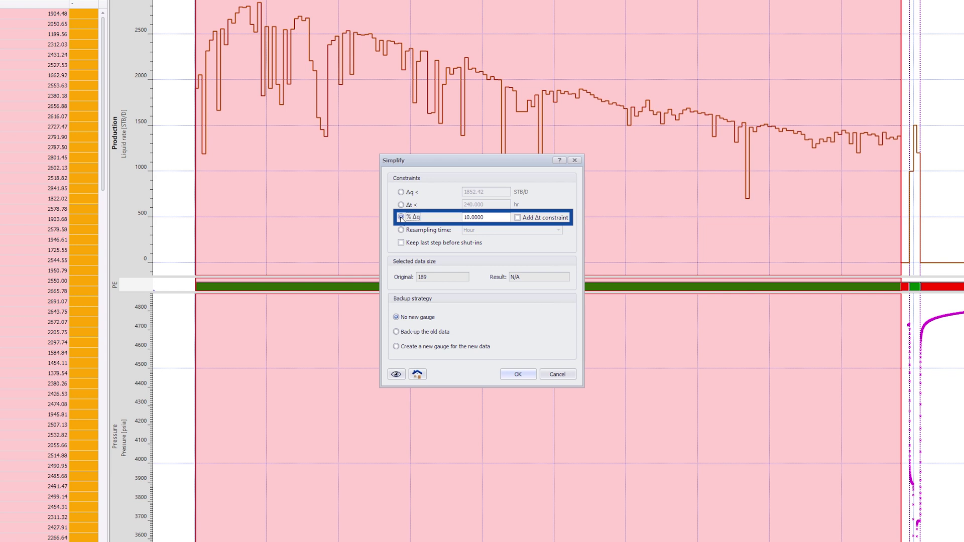
pyautogui.click(396, 374)
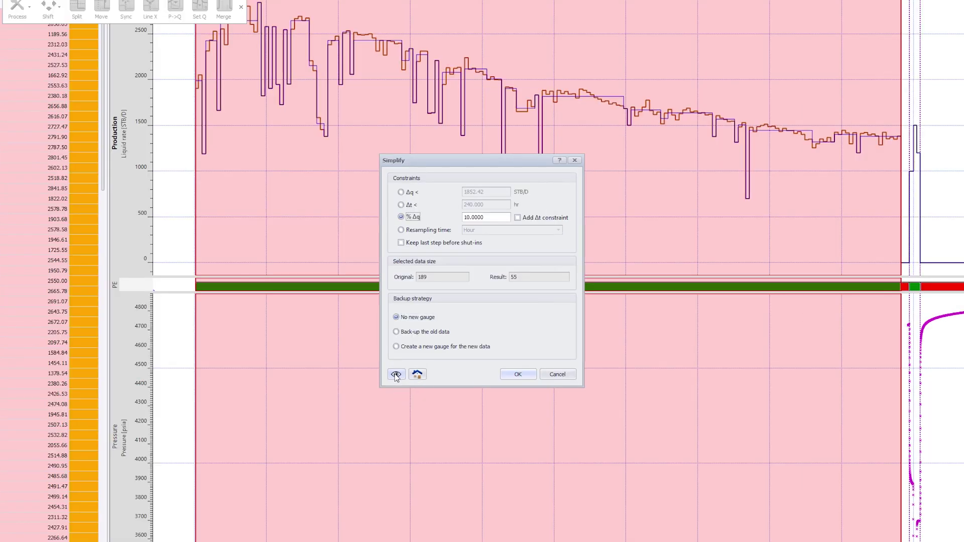
# Save the simplified rates as a new gauge named Simplified, and remove that gauge from the displayed production gauges.
pyautogui.click(416, 328)
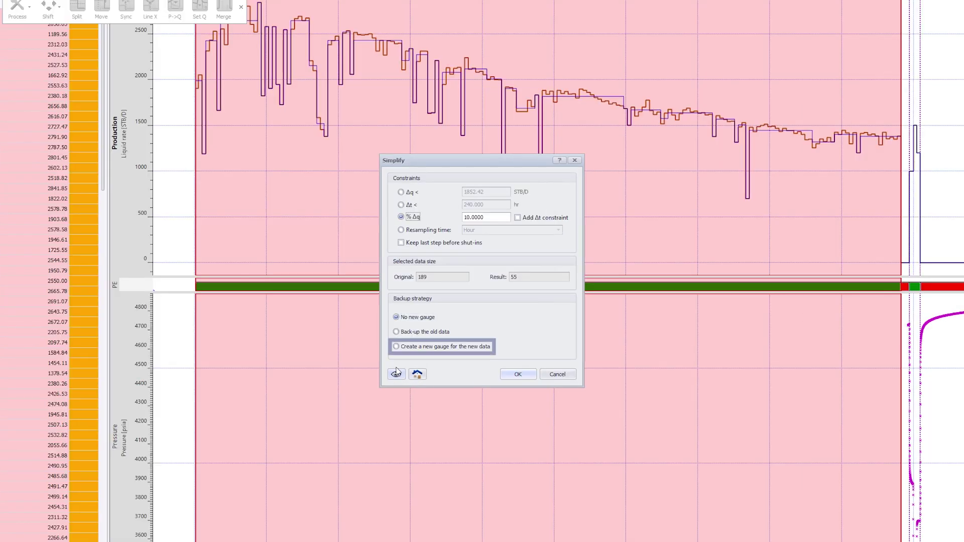
pyautogui.click(504, 373)
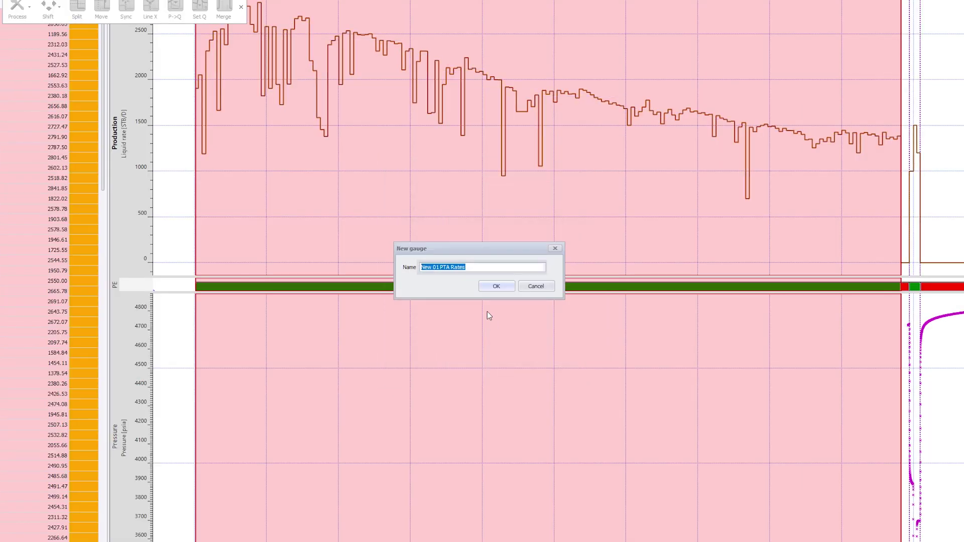
pyautogui.write('Simplified')
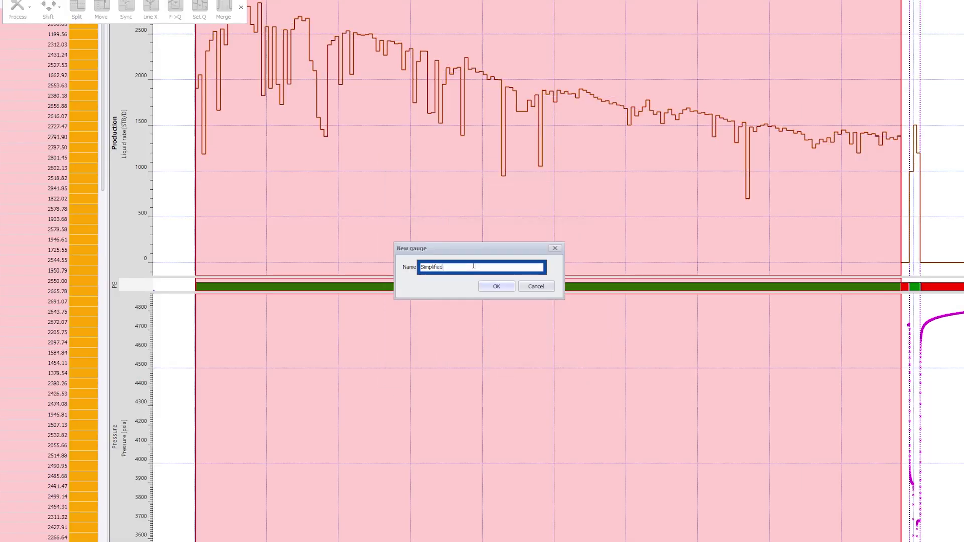
pyautogui.click(496, 286)
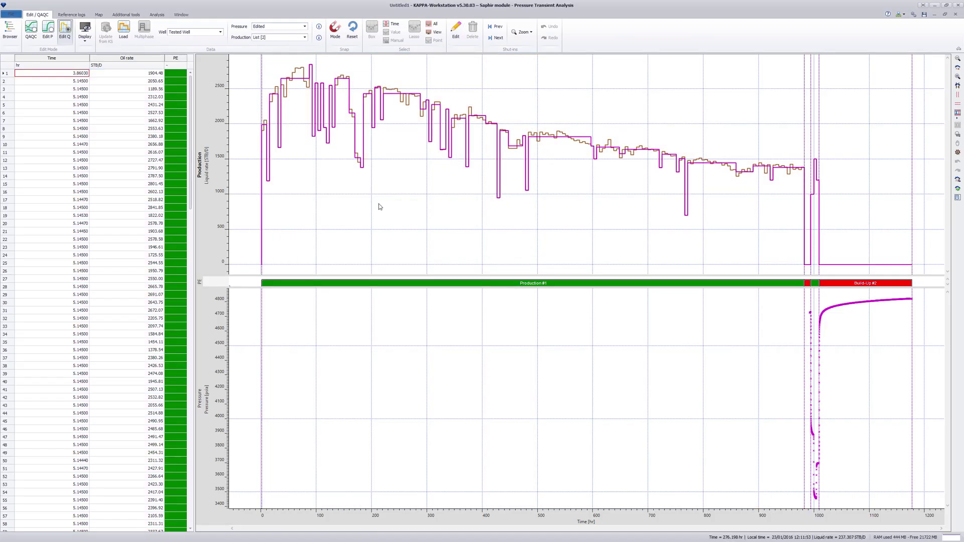
pyautogui.click(304, 38)
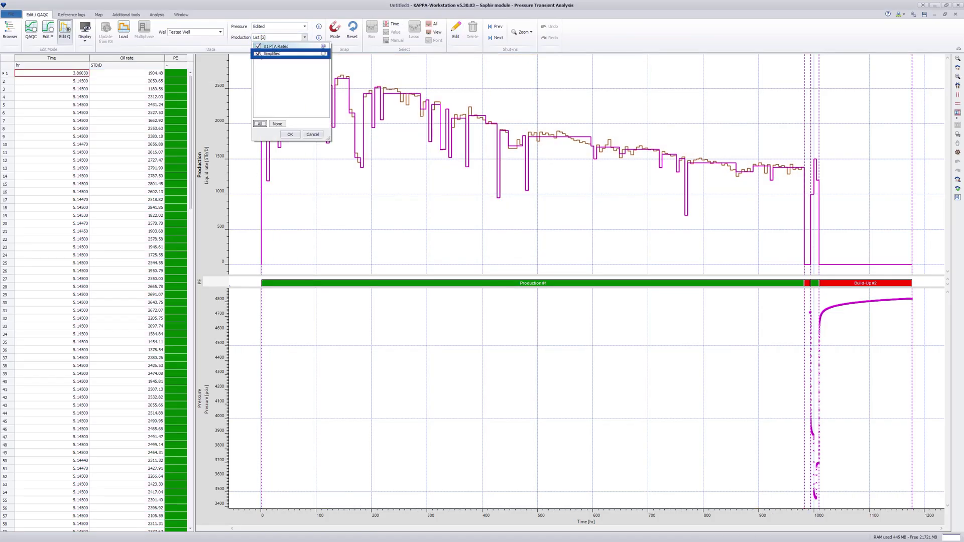
pyautogui.click(291, 134)
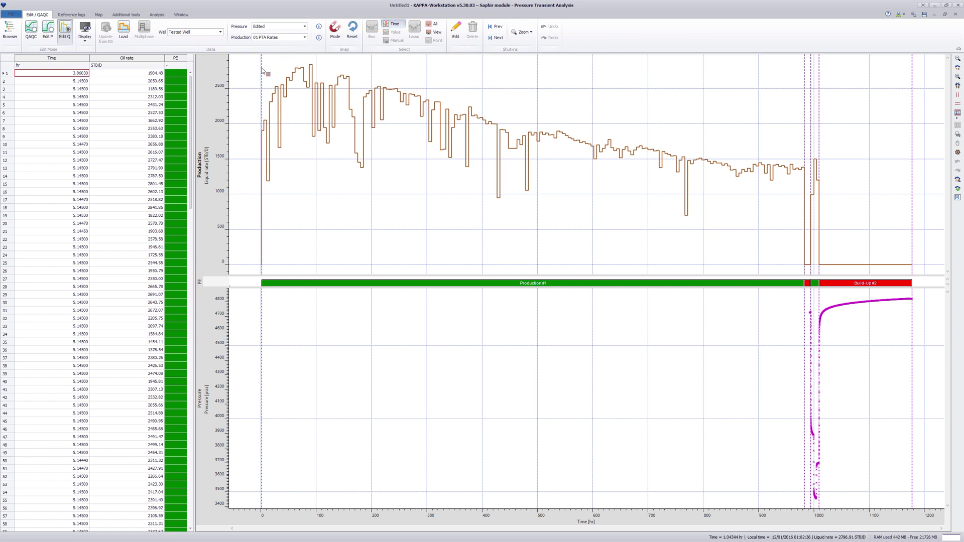
# Average the 01 PTA Rates over the whole Production #1 period by cumulative value, saving the result as a new gauge named Average.
pyautogui.moveTo(264, 71); pyautogui.dragTo(805, 168)
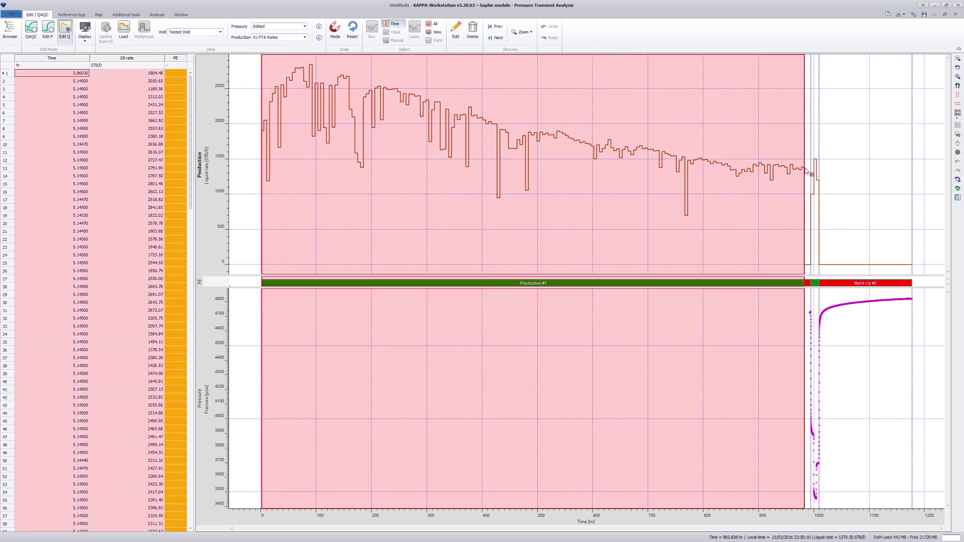
pyautogui.click(455, 30)
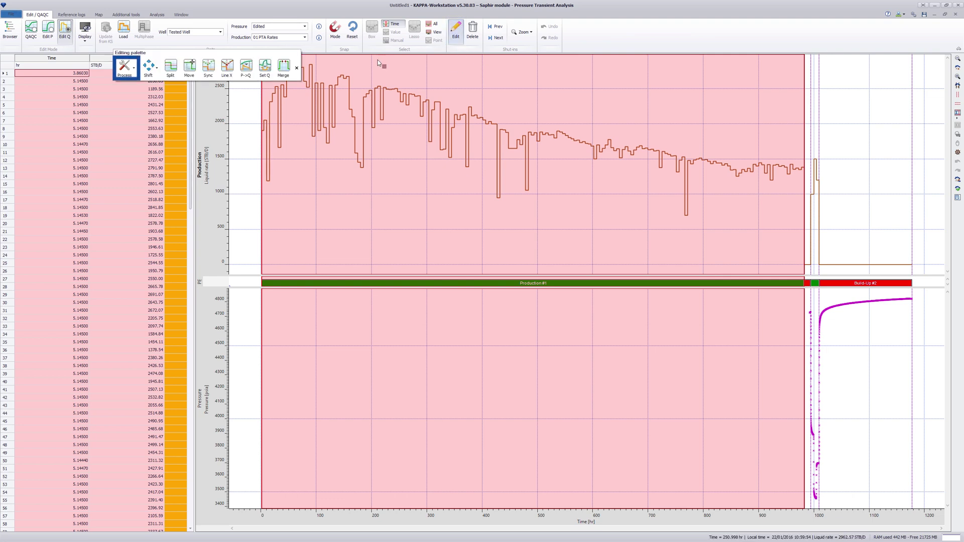
pyautogui.click(135, 69)
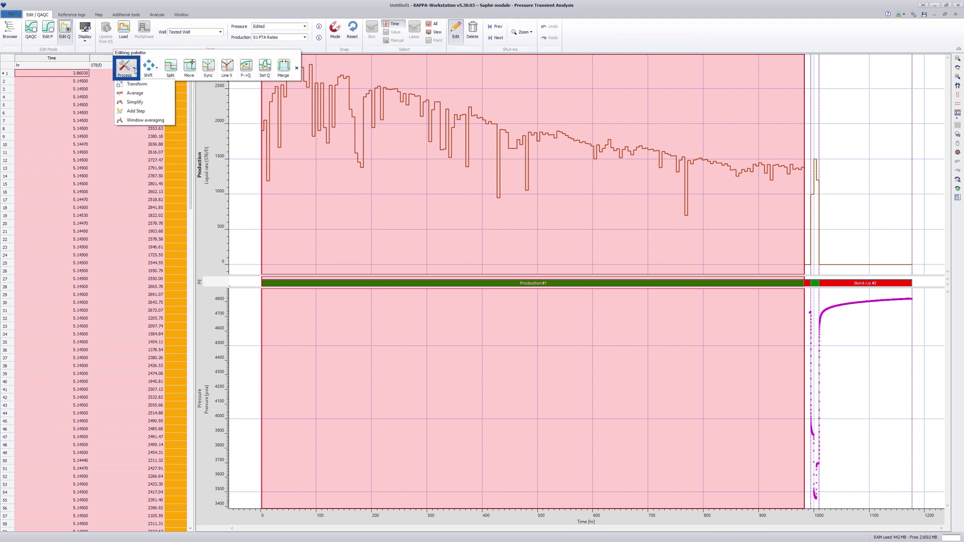
pyautogui.click(131, 93)
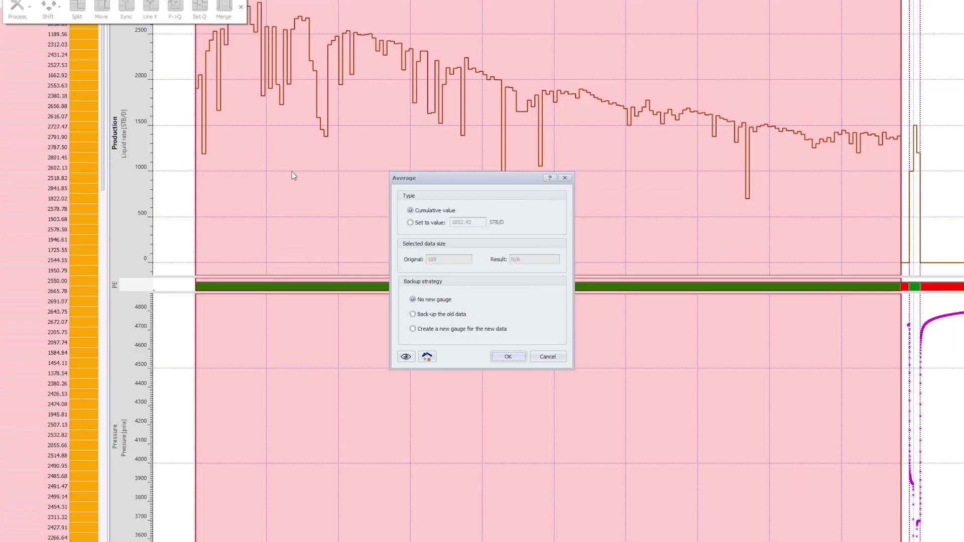
pyautogui.click(413, 329)
pyautogui.click(504, 356)
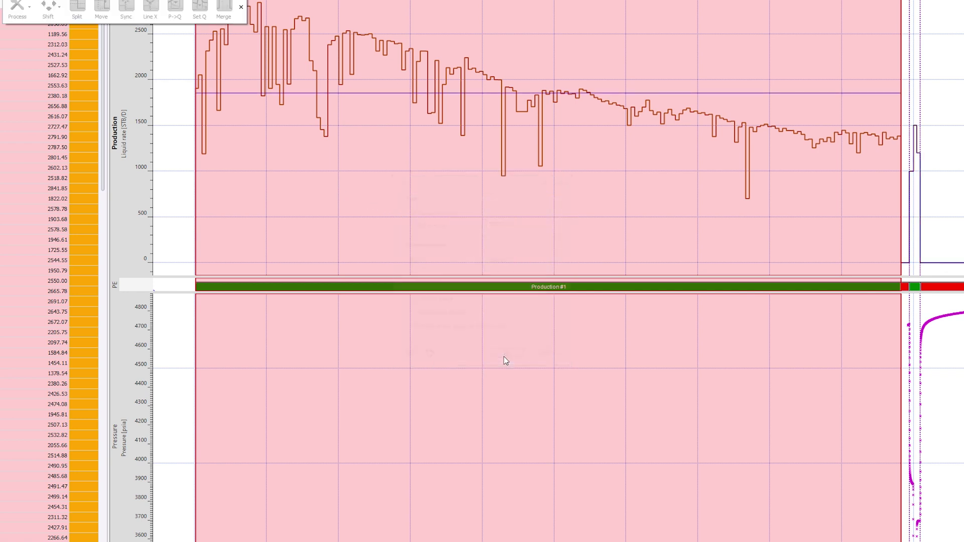
pyautogui.write('Average')
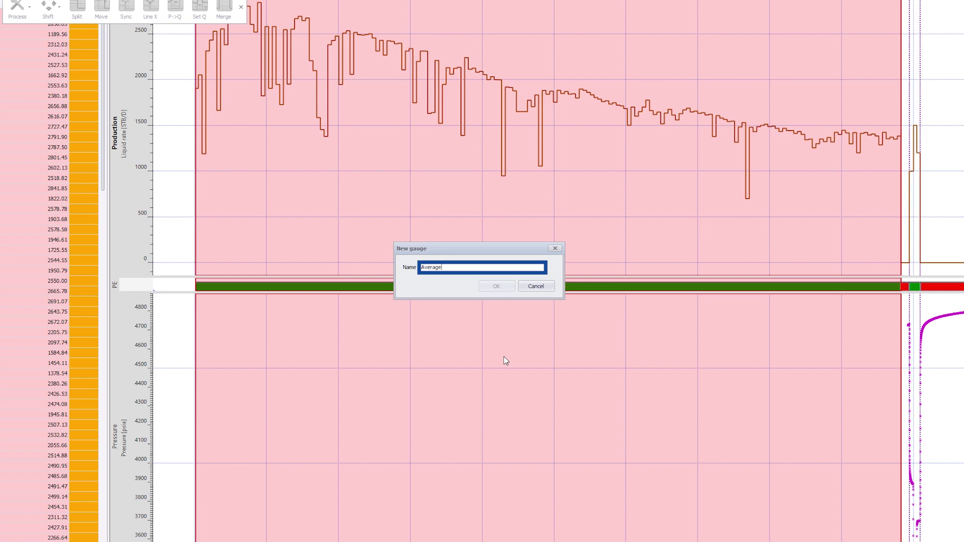
pyautogui.press('Tab')
pyautogui.click(496, 286)
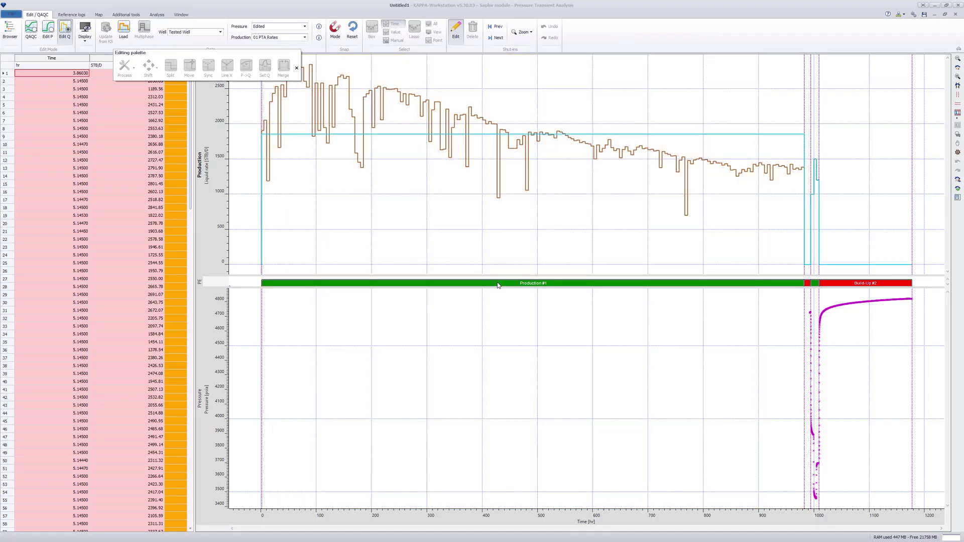
# Close the editing palette and display only 01 PTA Rates by removing Average from the production selection.
pyautogui.click(296, 67)
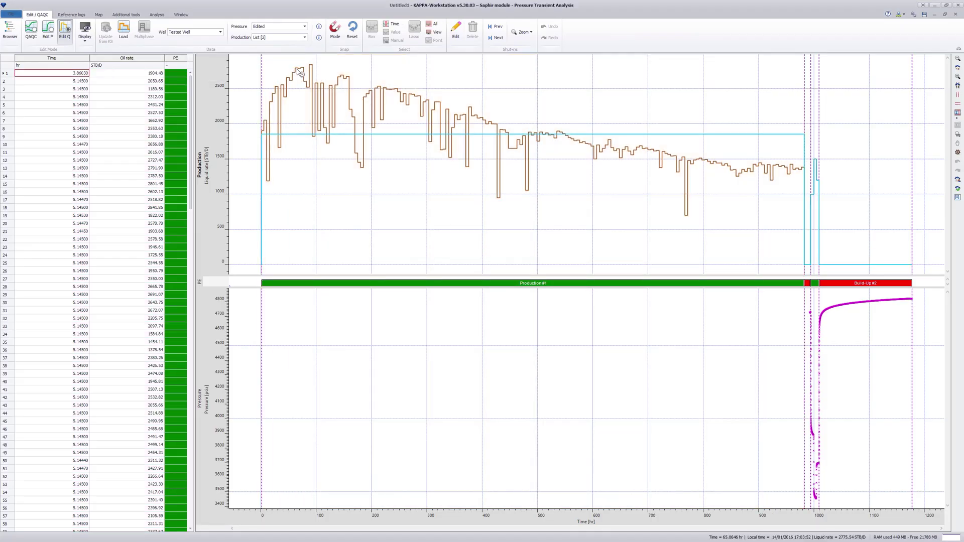
pyautogui.click(304, 37)
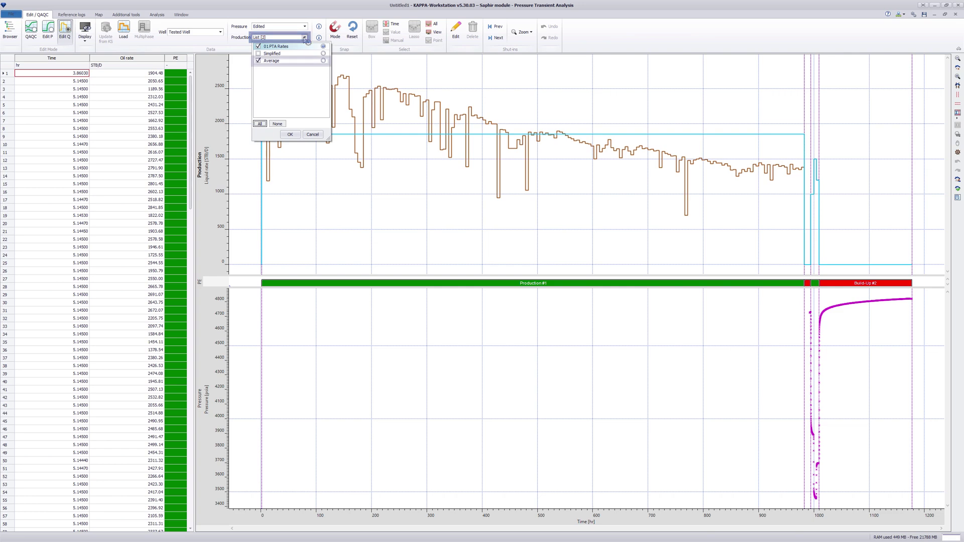
pyautogui.click(259, 60)
pyautogui.click(290, 134)
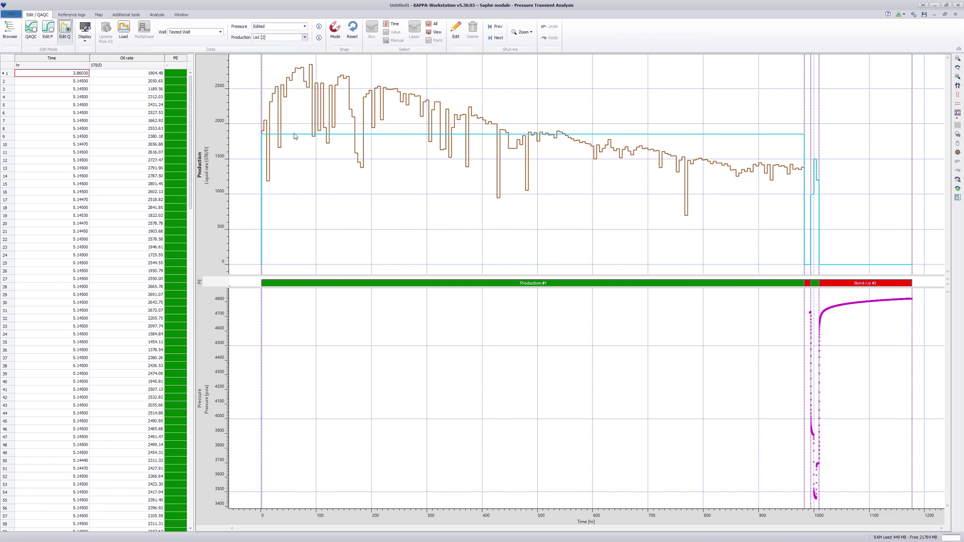
pyautogui.press('F1')
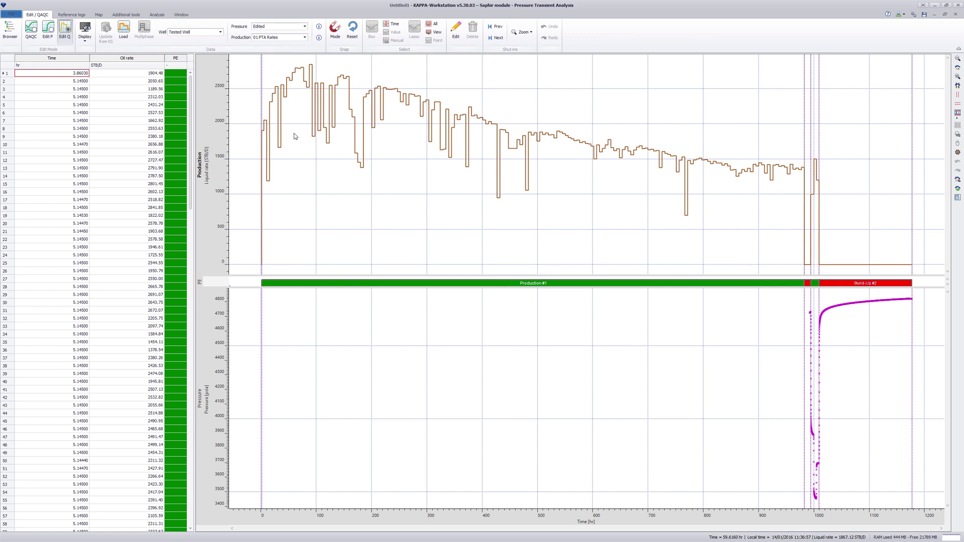
# Set the production events to snap to the 01 PTA Rates gauge.
pyautogui.click(341, 40)
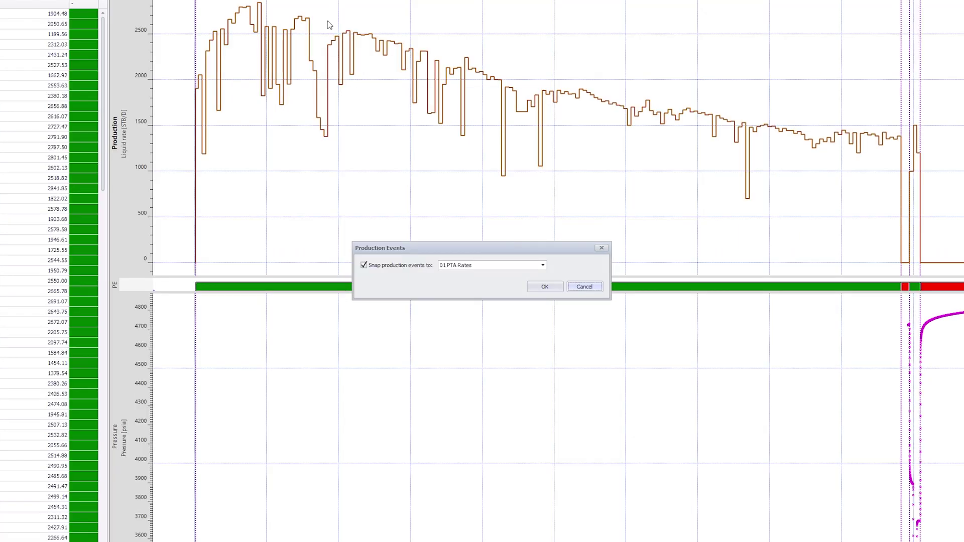
pyautogui.click(542, 265)
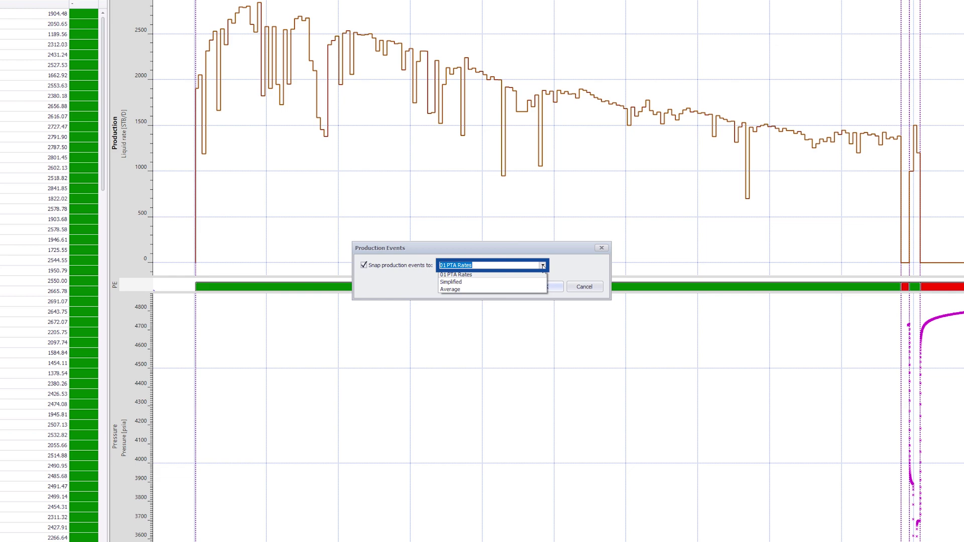
pyautogui.click(501, 275)
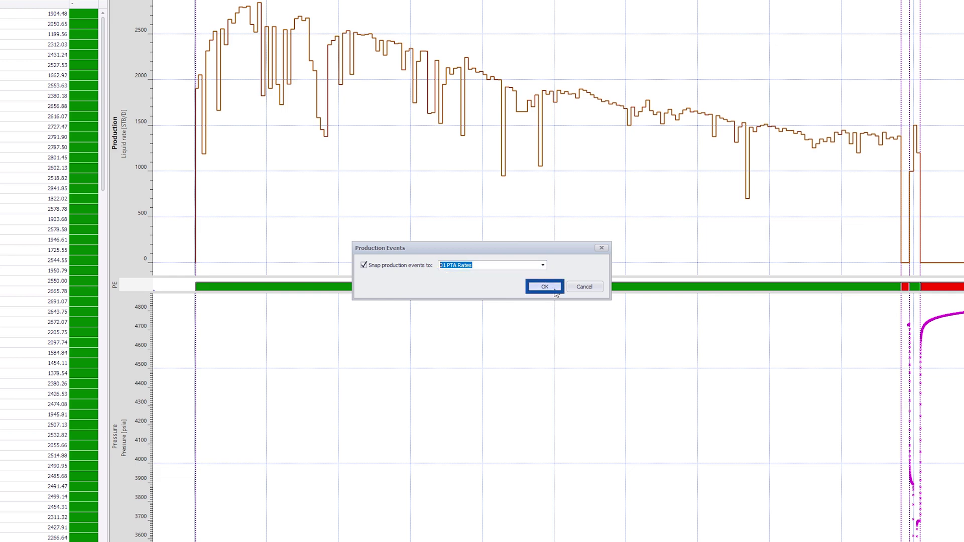
pyautogui.click(547, 286)
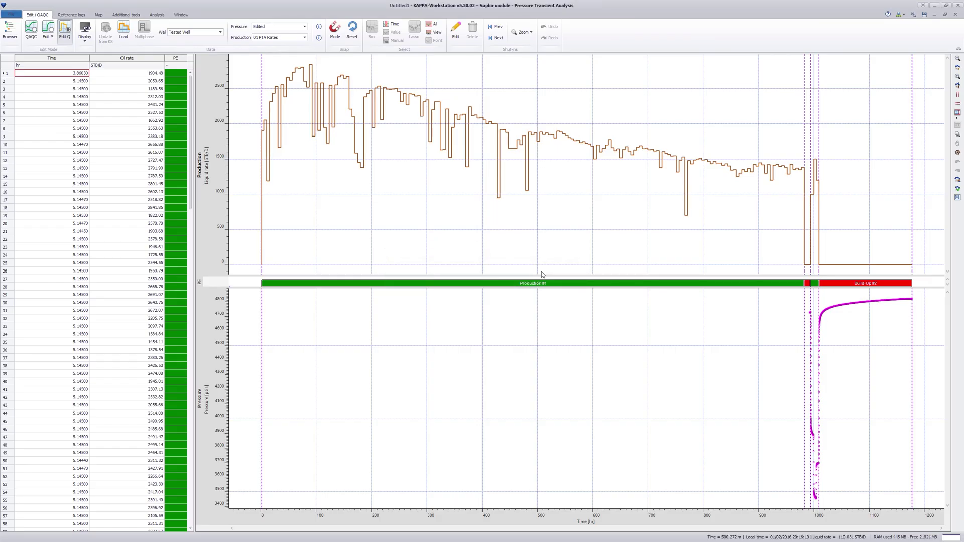
# Show the rate lines on the plots for the period from about 955 to 1025 hr.
pyautogui.rightClick(589, 249)
pyautogui.moveTo(597, 263)
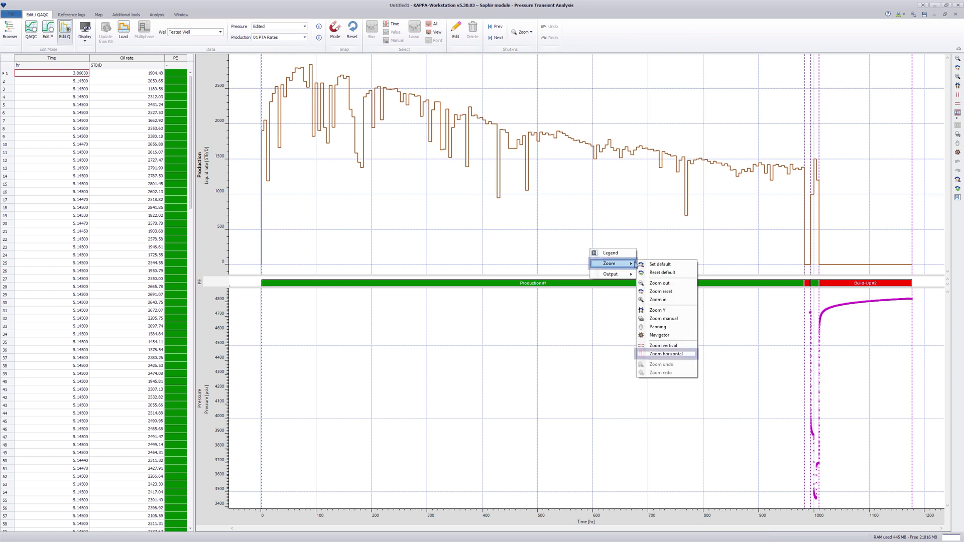
pyautogui.click(672, 355)
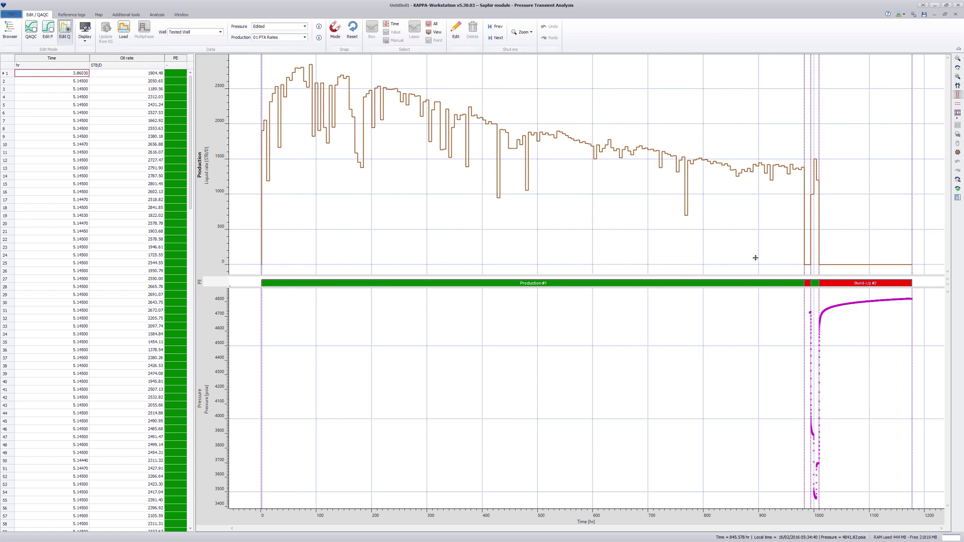
pyautogui.moveTo(788, 212); pyautogui.dragTo(829, 217)
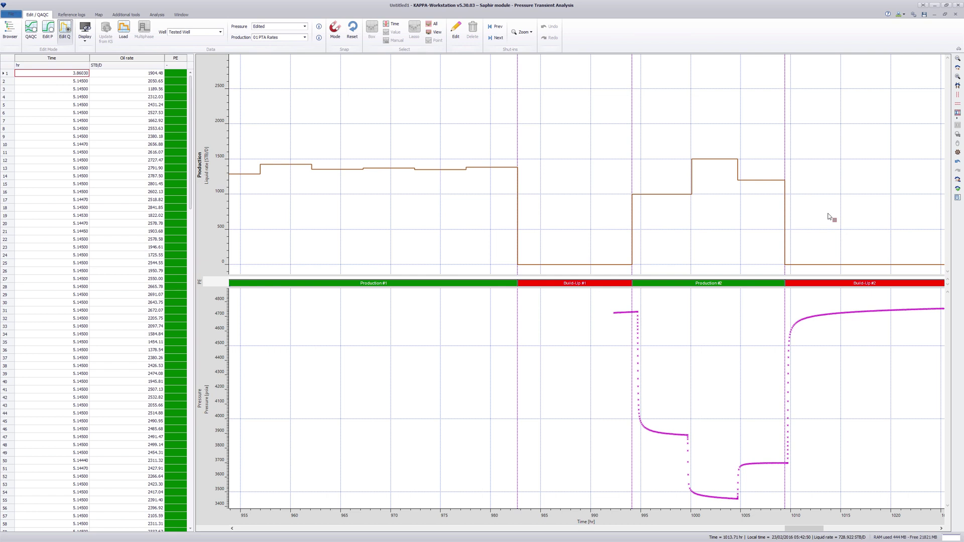
pyautogui.click(84, 40)
pyautogui.click(95, 60)
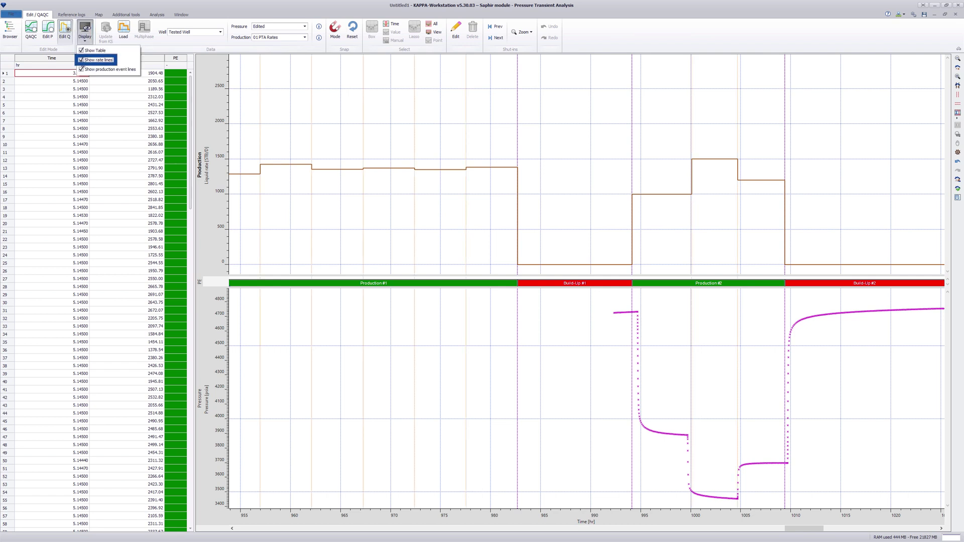
pyautogui.click(655, 251)
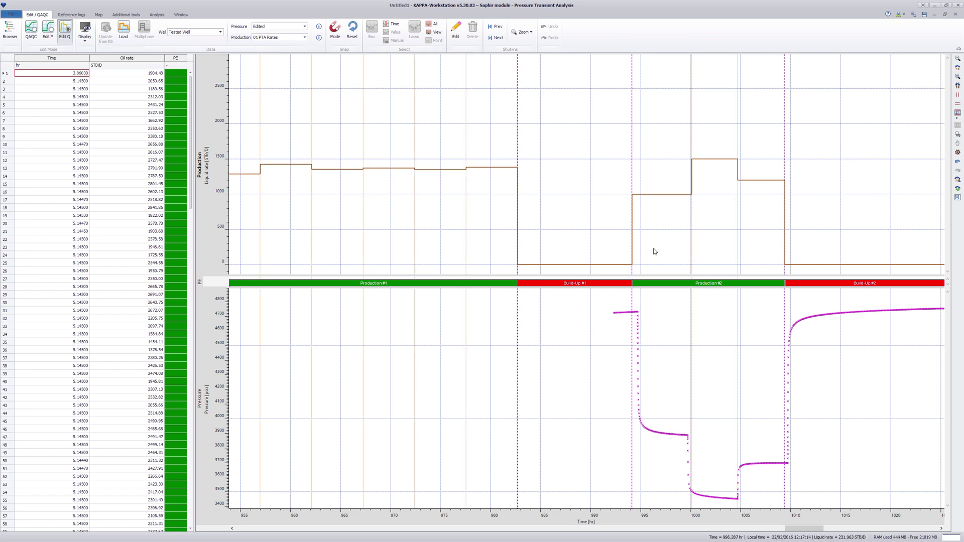
# Move the rate change between Build-Up #1 and Production #2 to about 994.3 hr with the Move tool.
pyautogui.rightClick(655, 251)
pyautogui.moveTo(662, 263)
pyautogui.click(733, 343)
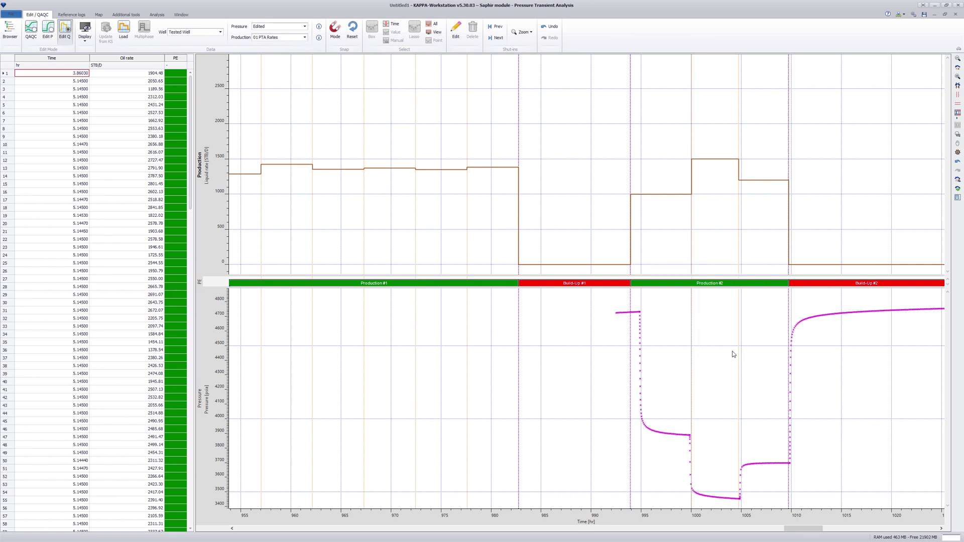
pyautogui.moveTo(619, 301); pyautogui.dragTo(658, 307)
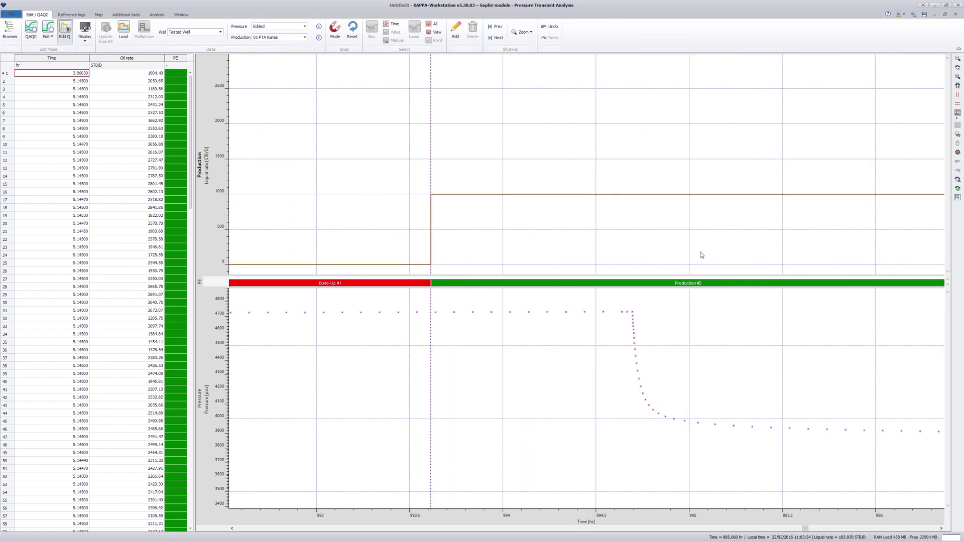
pyautogui.click(457, 39)
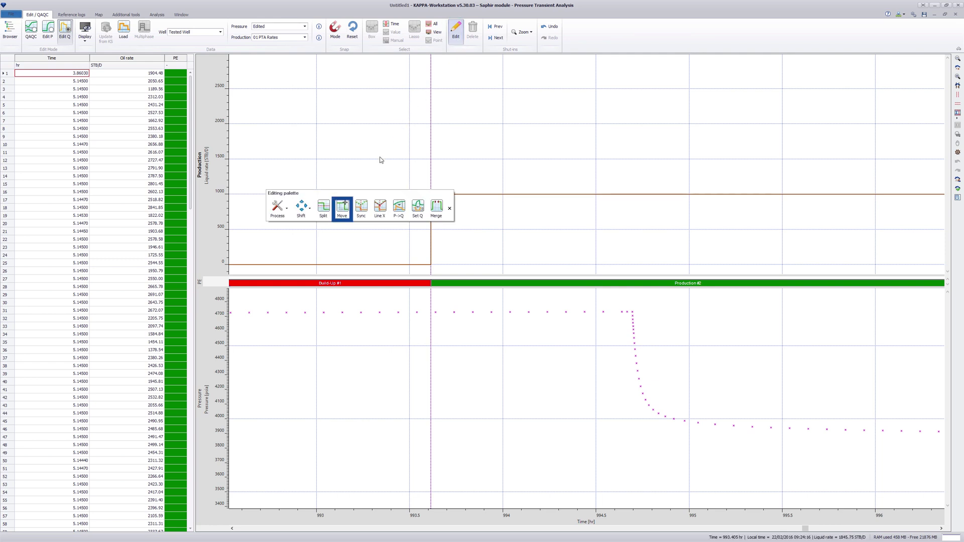
pyautogui.click(344, 214)
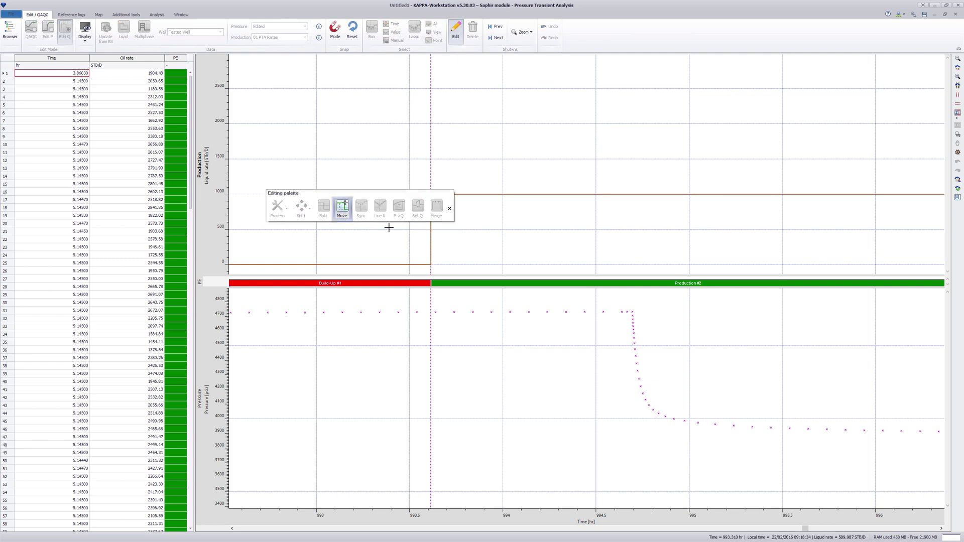
pyautogui.moveTo(430, 241); pyautogui.dragTo(561, 275)
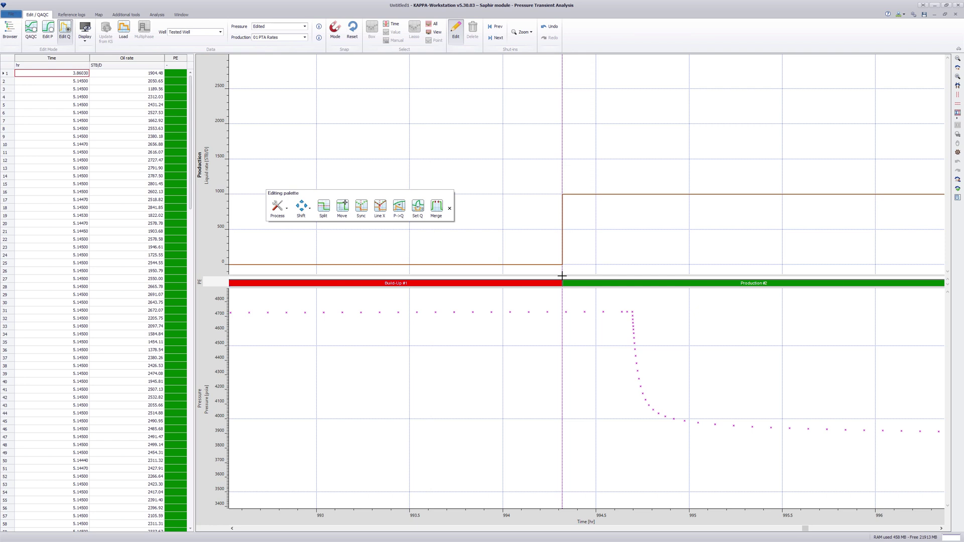
# Synchronise the start of Production #2 and its rate change to 1500 STB/D with the pressure drops at about 994.7 and 999.7 hr.
pyautogui.click(360, 207)
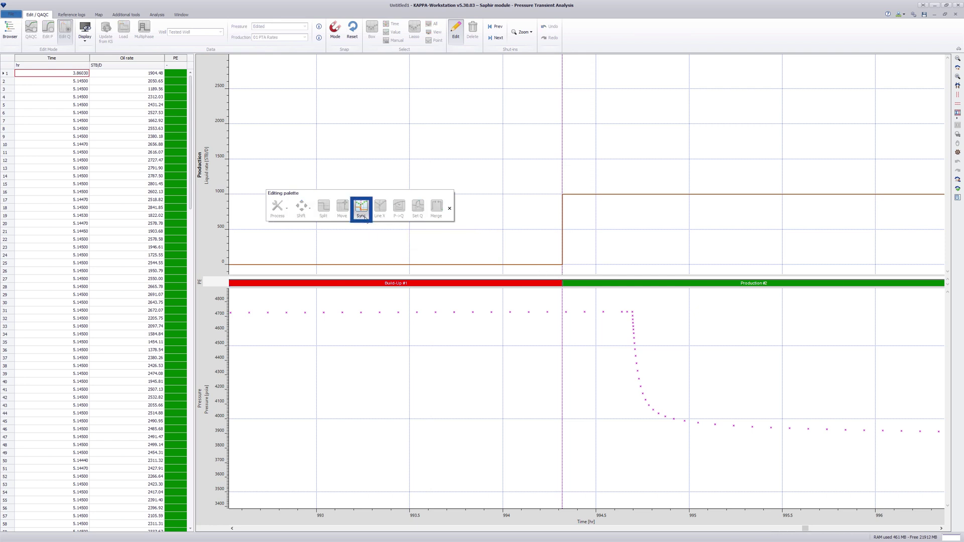
pyautogui.moveTo(562, 260); pyautogui.dragTo(631, 277)
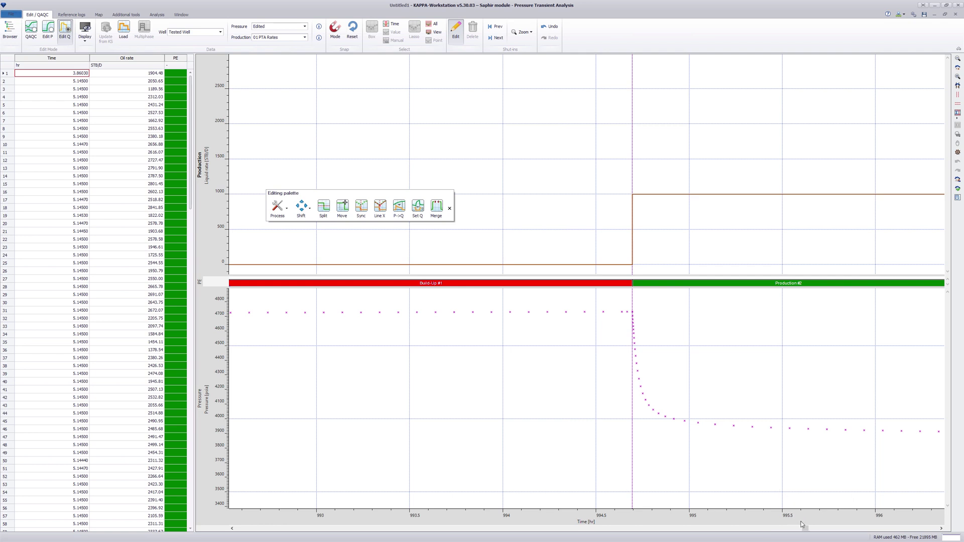
pyautogui.moveTo(804, 529); pyautogui.dragTo(808, 529)
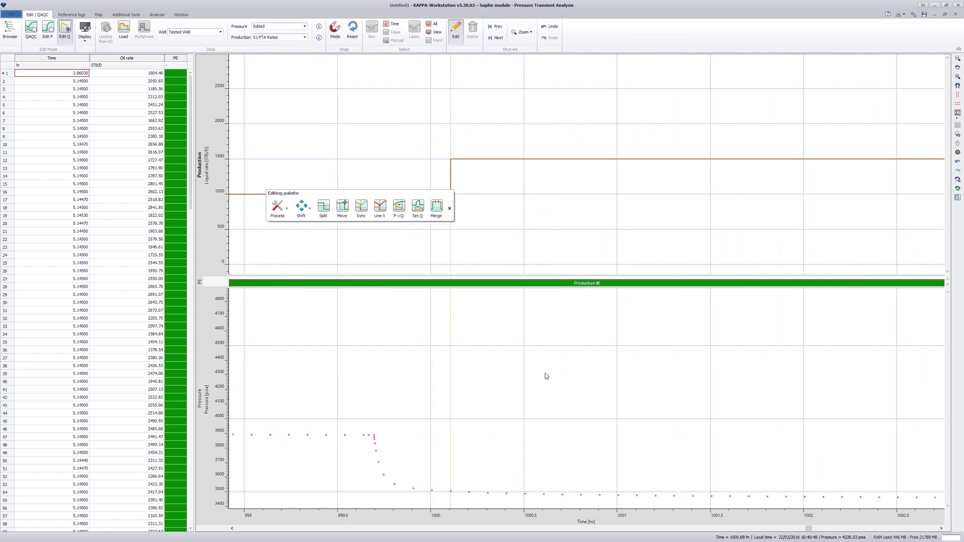
pyautogui.click(362, 207)
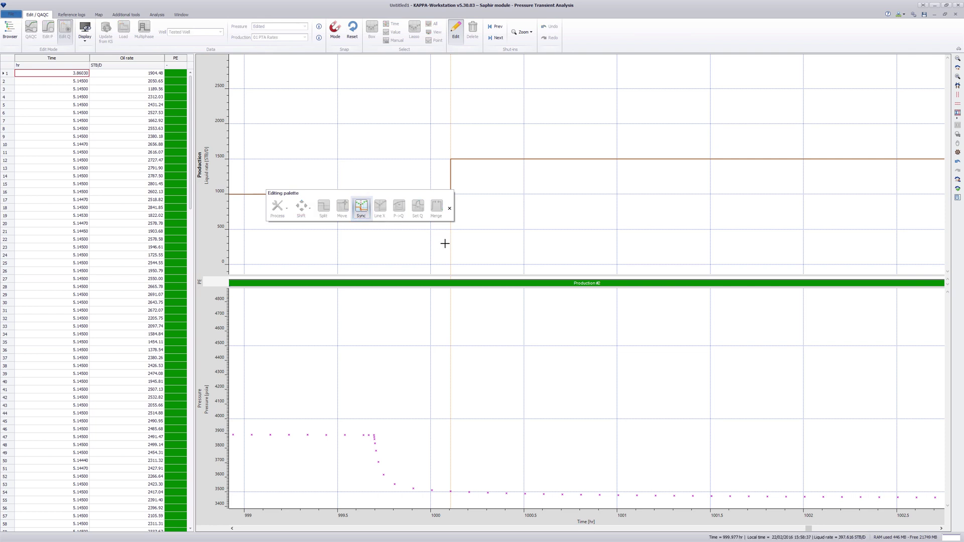
pyautogui.moveTo(442, 244); pyautogui.dragTo(372, 269)
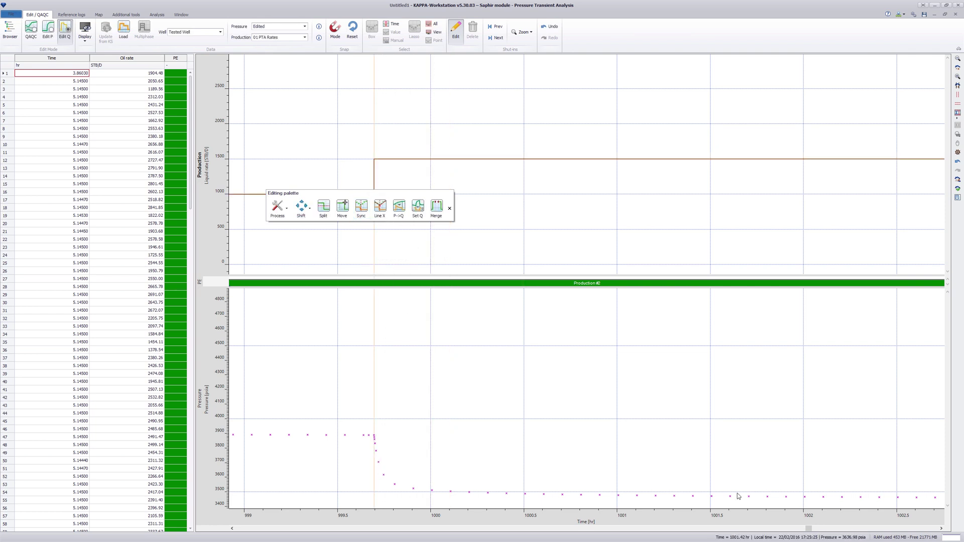
# Fit Line X regression lines 1 and 2 through the flat pressures before Build-Up #2 and the steep early pressure rise.
pyautogui.moveTo(808, 528); pyautogui.dragTo(814, 531)
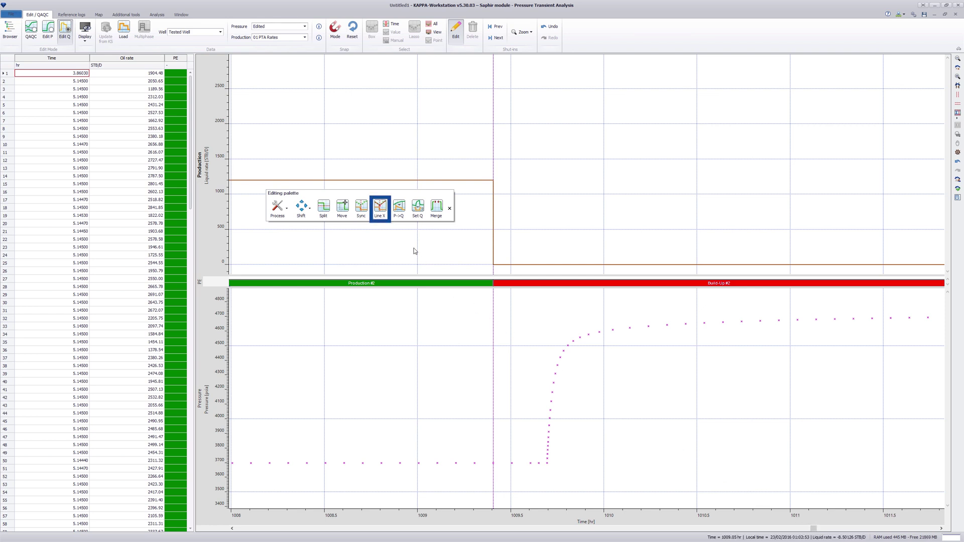
pyautogui.click(381, 215)
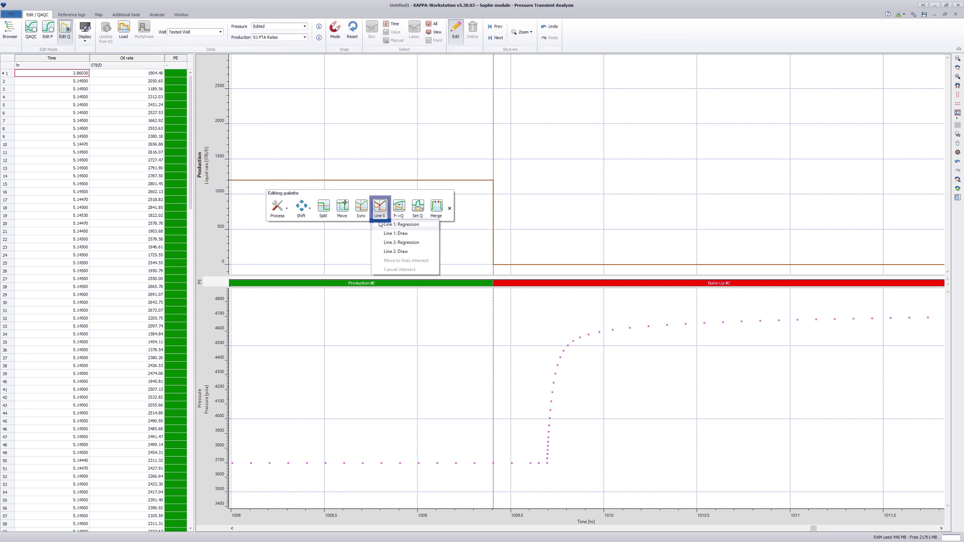
pyautogui.click(383, 243)
pyautogui.moveTo(418, 446); pyautogui.dragTo(501, 453)
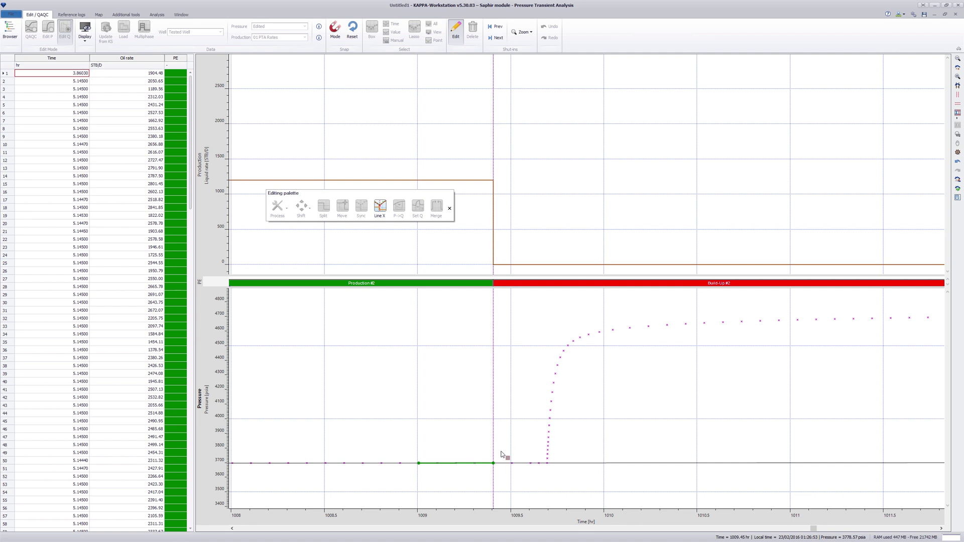
pyautogui.click(379, 207)
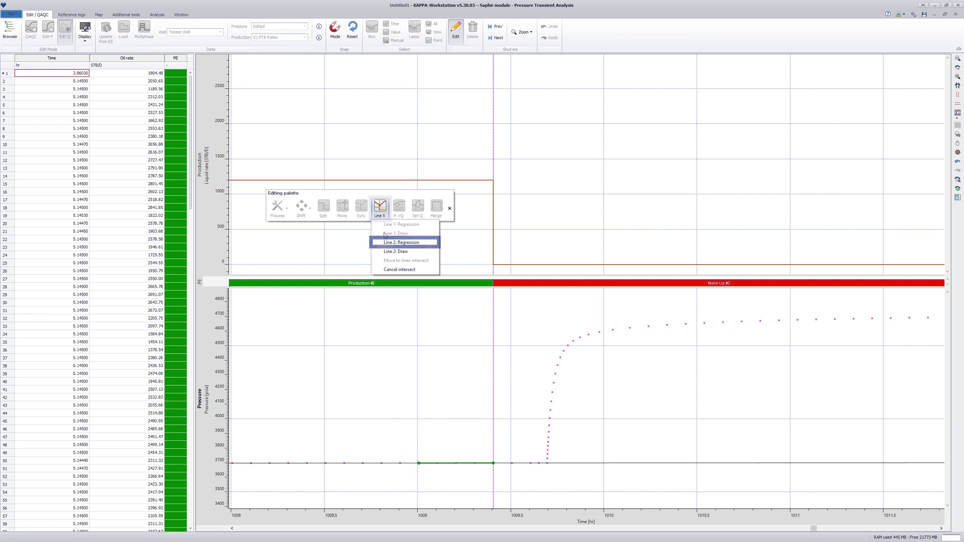
pyautogui.click(401, 243)
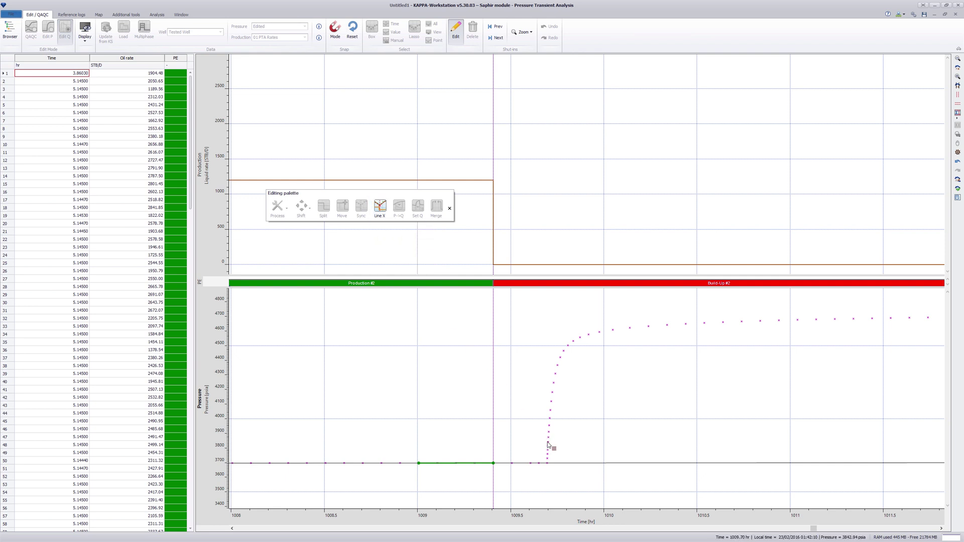
pyautogui.moveTo(547, 443); pyautogui.dragTo(551, 444)
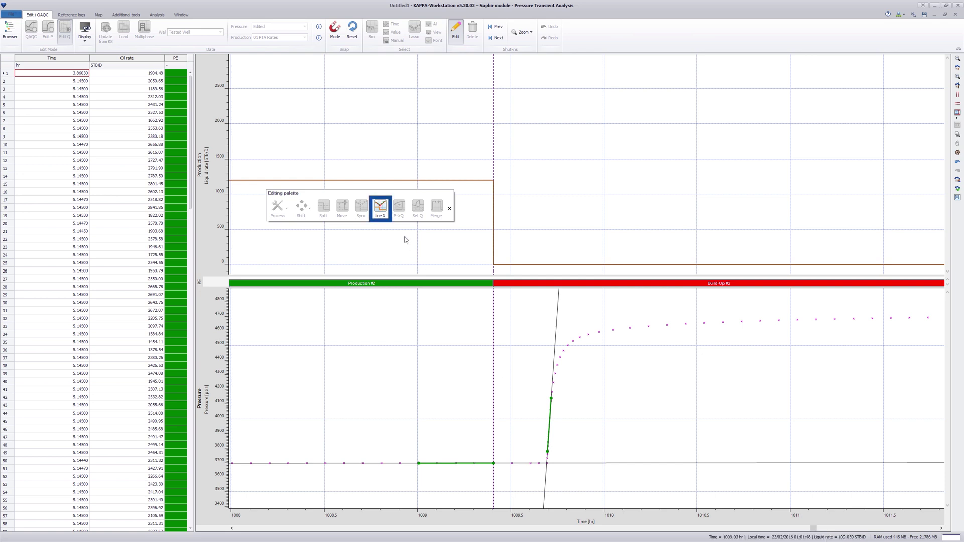
# Move the rate change between Production #2 and Build-Up #2 to the intersection of the two regression lines.
pyautogui.click(380, 205)
pyautogui.click(378, 262)
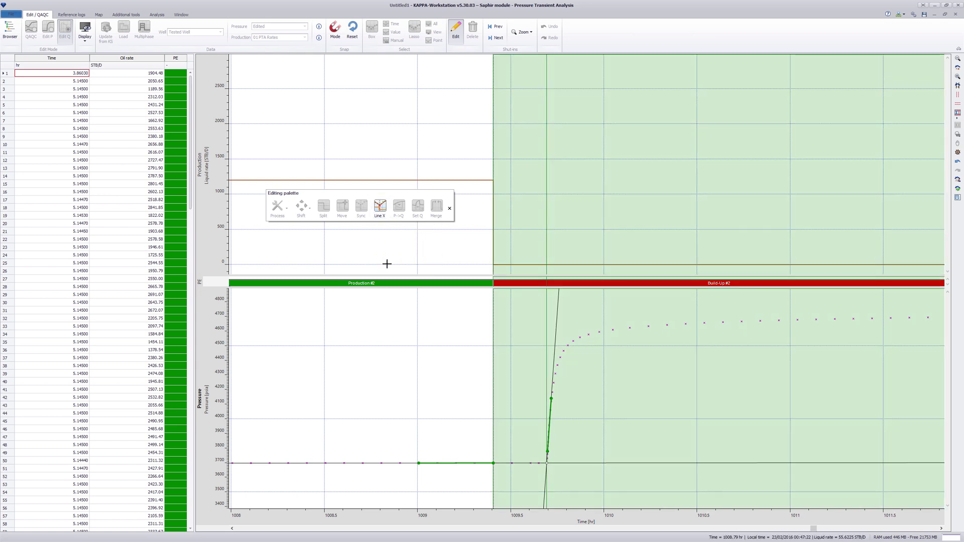
pyautogui.click(538, 314)
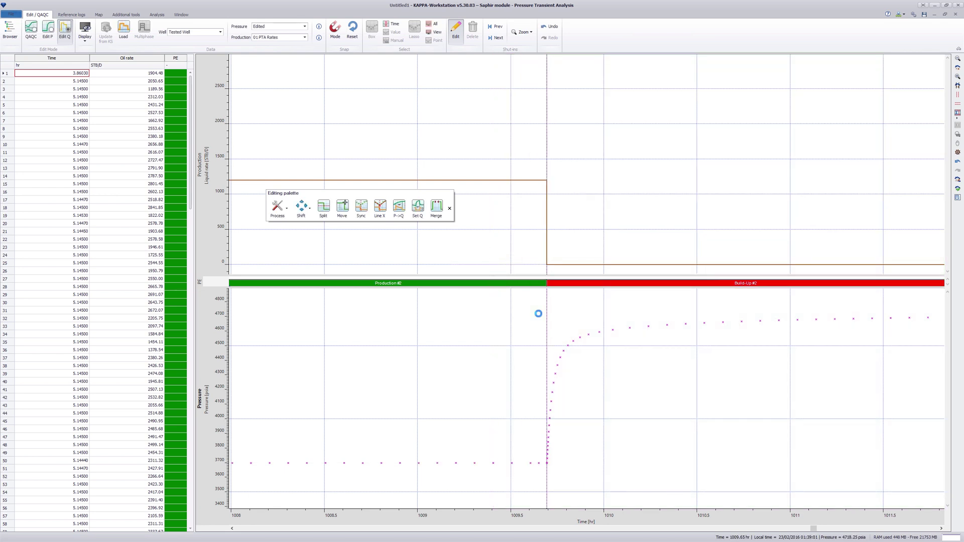